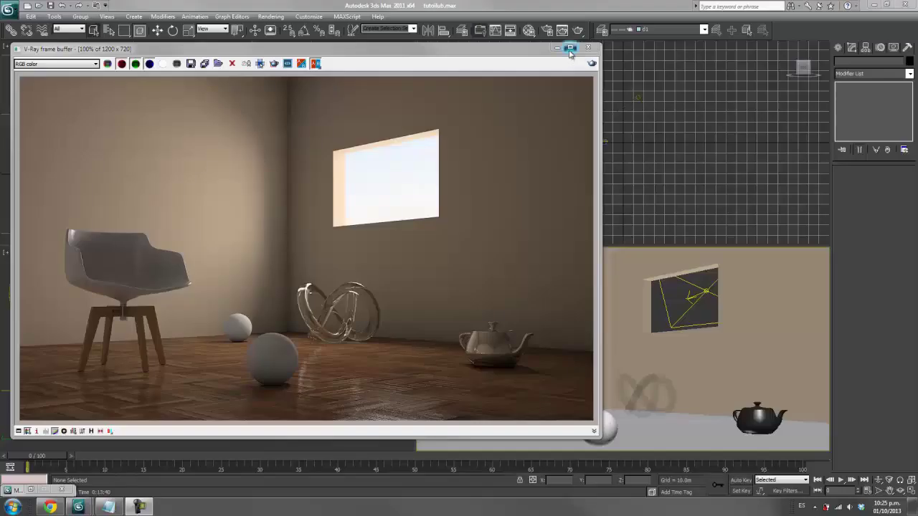
# - Maximize the V-Ray room render and zoom in and out, then restore, move and close it
pyautogui.click(566, 46)
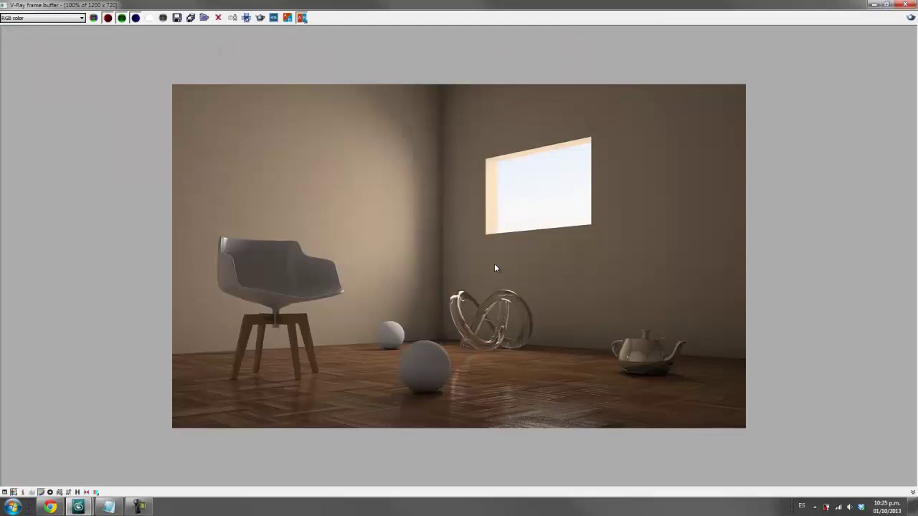
pyautogui.scroll(2, 494, 269)
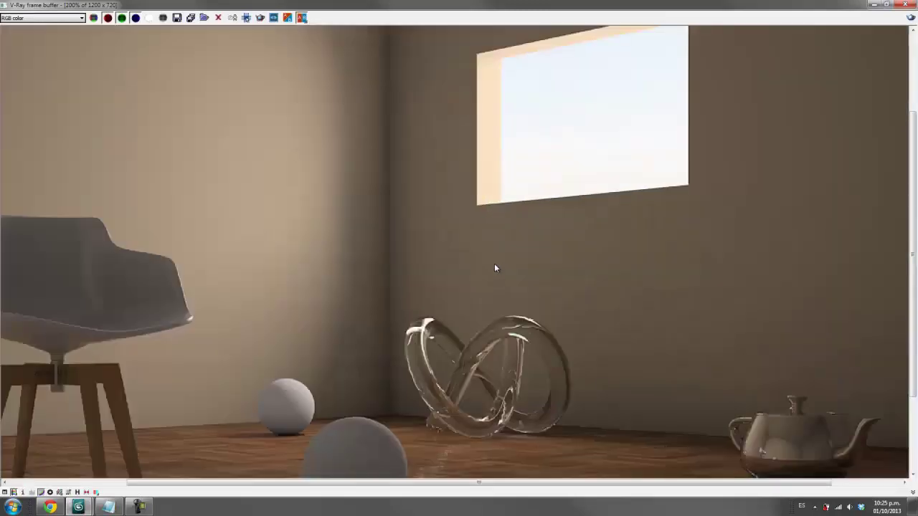
pyautogui.scroll(-2, 494, 269)
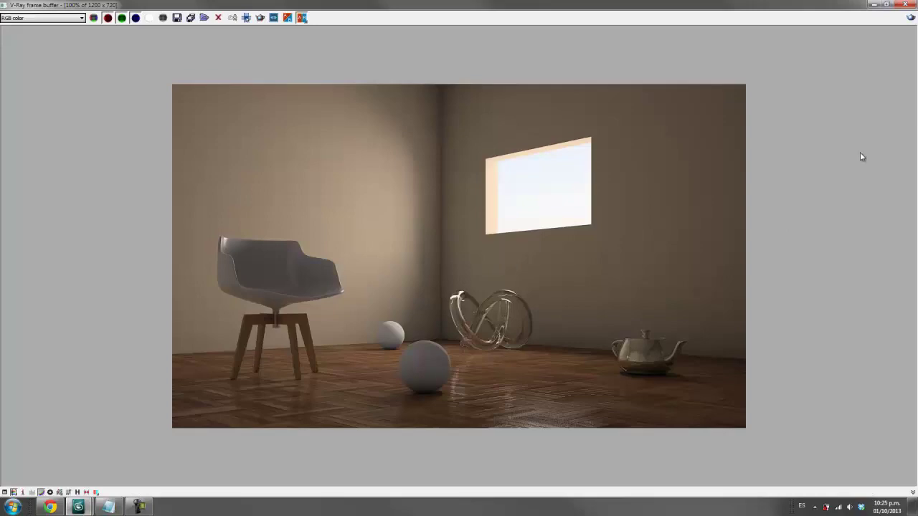
pyautogui.click(889, 6)
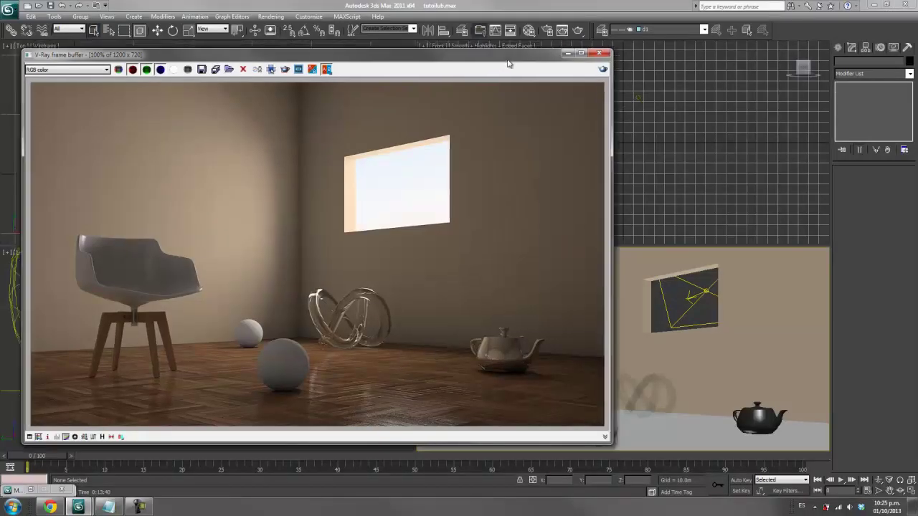
pyautogui.moveTo(494, 53); pyautogui.dragTo(575, 130)
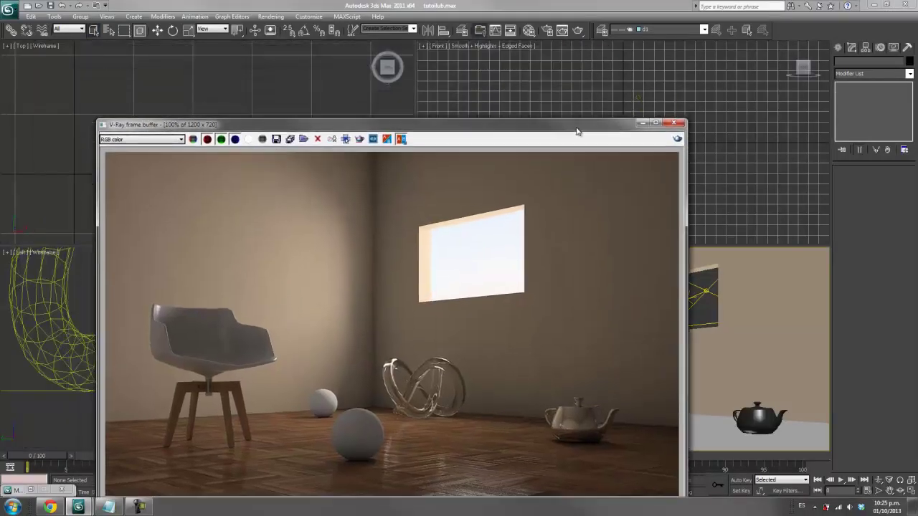
pyautogui.click(675, 126)
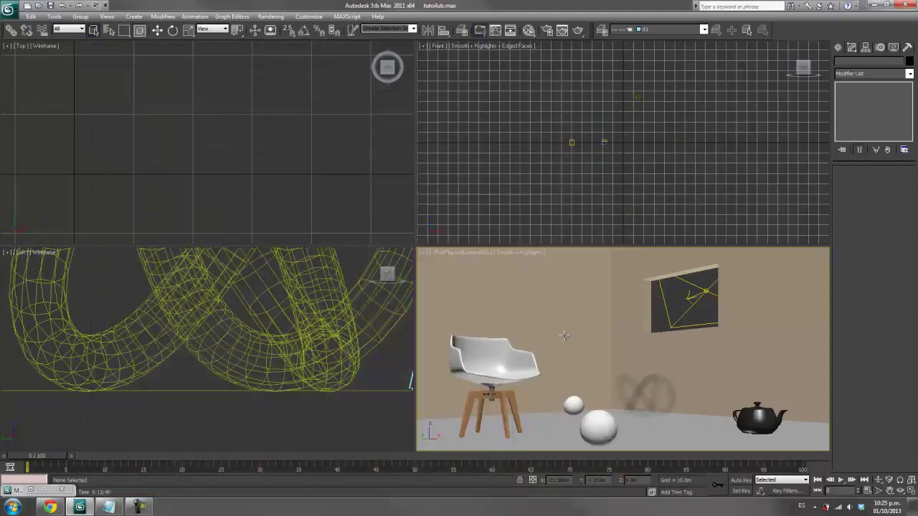
# - Pan and zoom out the Top view to recentre the room objects
pyautogui.click(538, 153)
pyautogui.moveTo(362, 150)
pyautogui.mouseDown(button='middle')
pyautogui.moveTo(335, 139)
pyautogui.moveTo(328, 153)
pyautogui.mouseUp(button='middle')
pyautogui.scroll(-3, 323, 155)
pyautogui.scroll(-3, 216, 139)
pyautogui.scroll(-2, 215, 144)
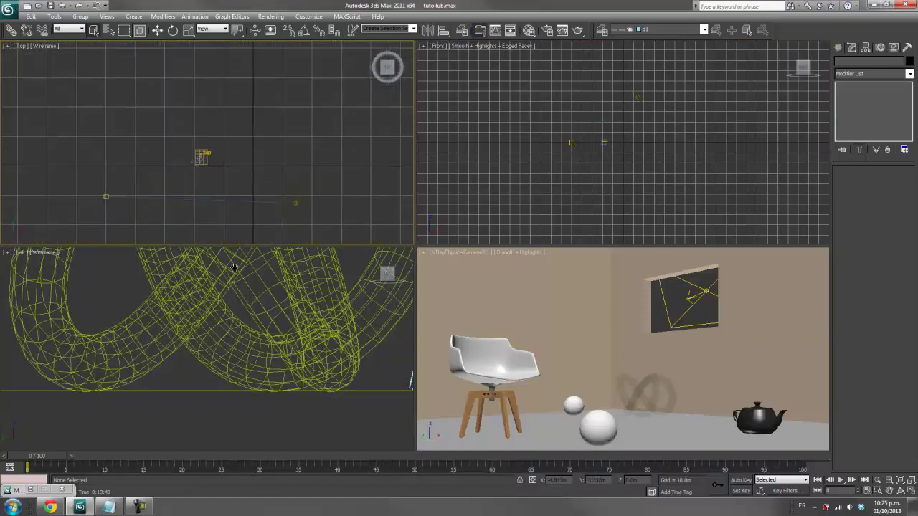
pyautogui.scroll(-2, 233, 317)
pyautogui.scroll(-2, 234, 317)
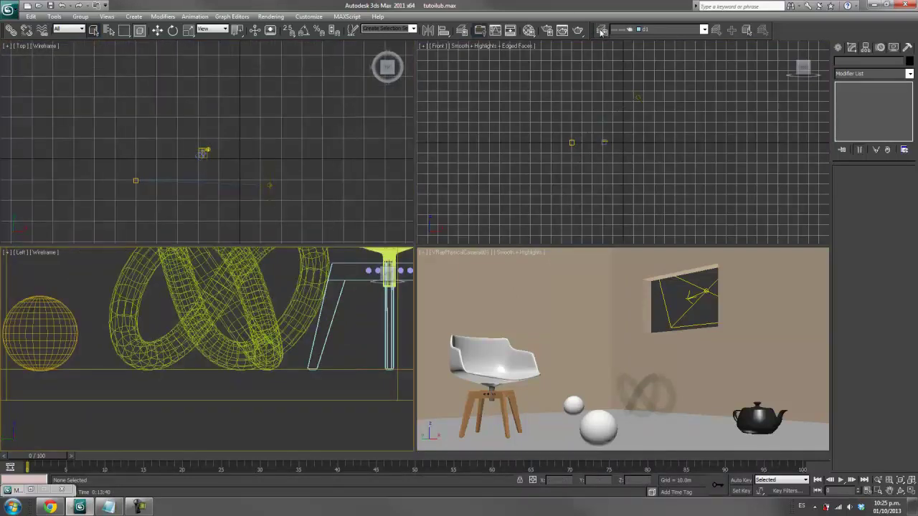
# - Hide the room's layers via the Layer Manager and start a Standard Primitives Box
pyautogui.click(601, 31)
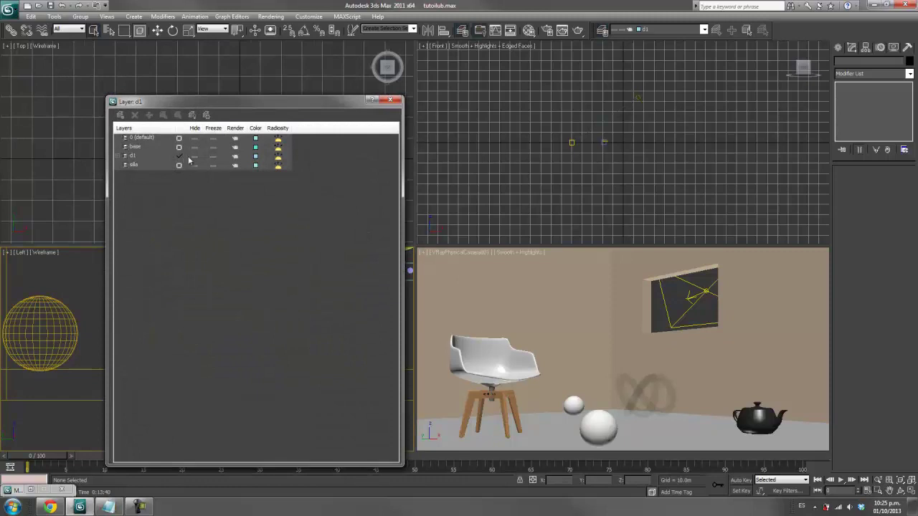
pyautogui.click(838, 47)
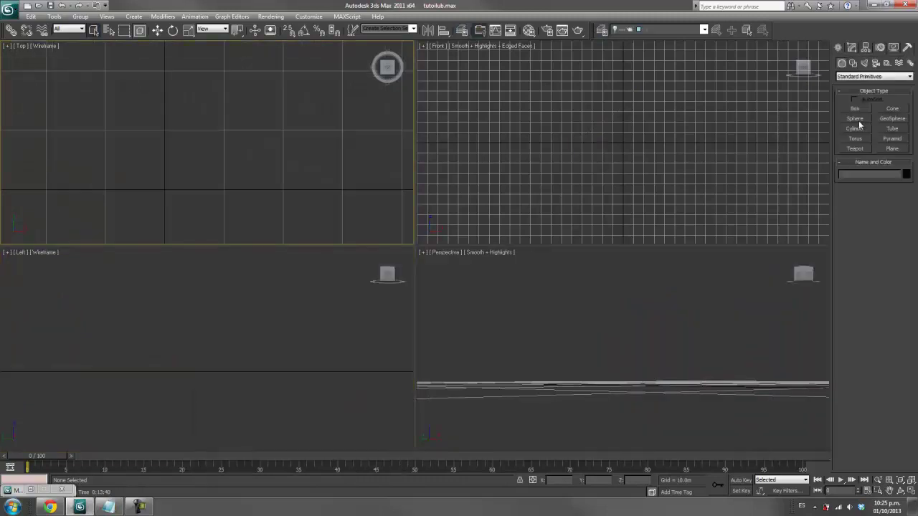
pyautogui.click(855, 109)
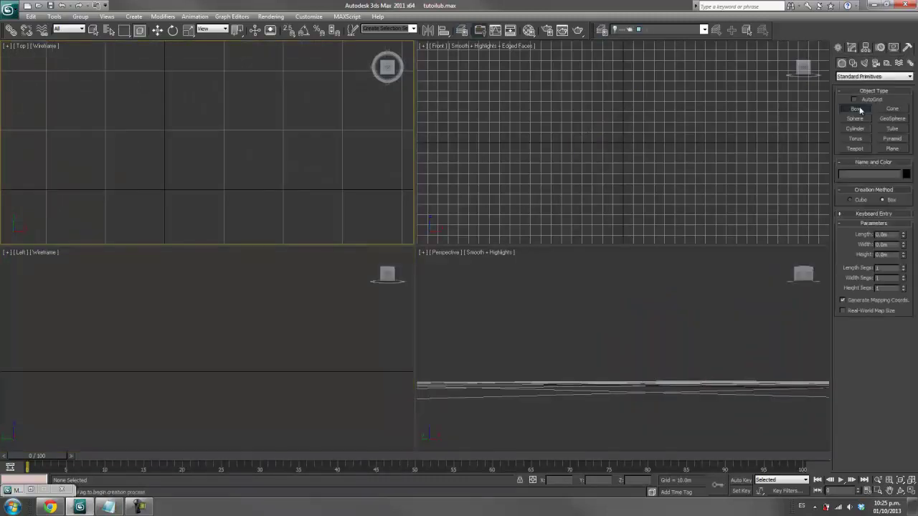
# - Make 0 (default) the current layer and draw a new box in the Top view
pyautogui.moveTo(186, 163); pyautogui.dragTo(235, 113)
pyautogui.rightClick(205, 144)
pyautogui.click(704, 29)
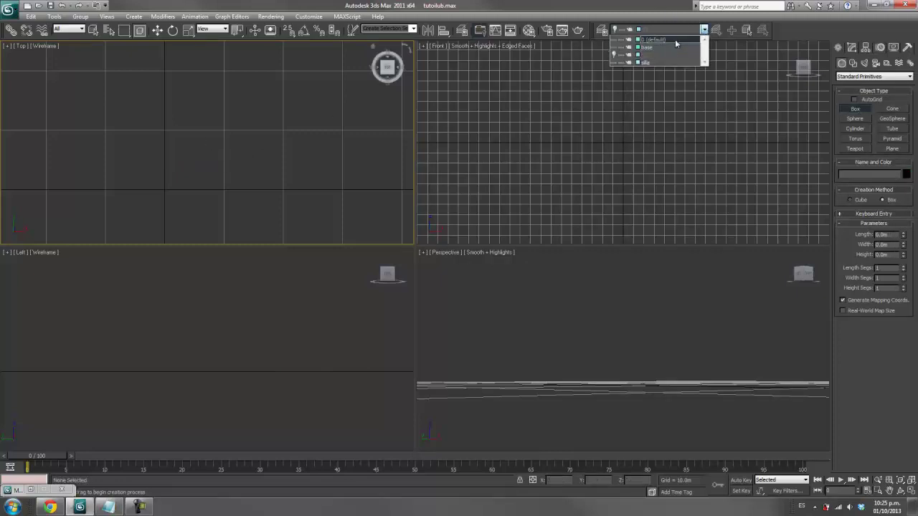
pyautogui.click(675, 40)
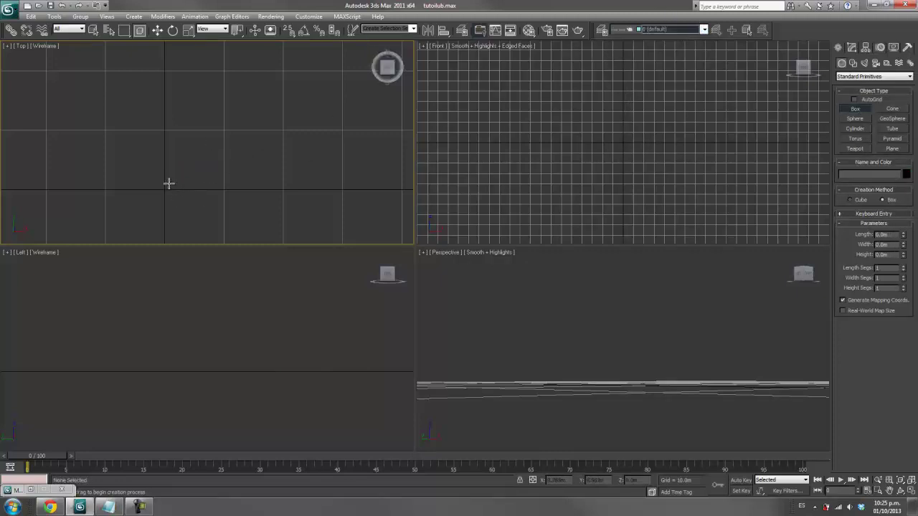
pyautogui.moveTo(169, 184); pyautogui.dragTo(216, 139)
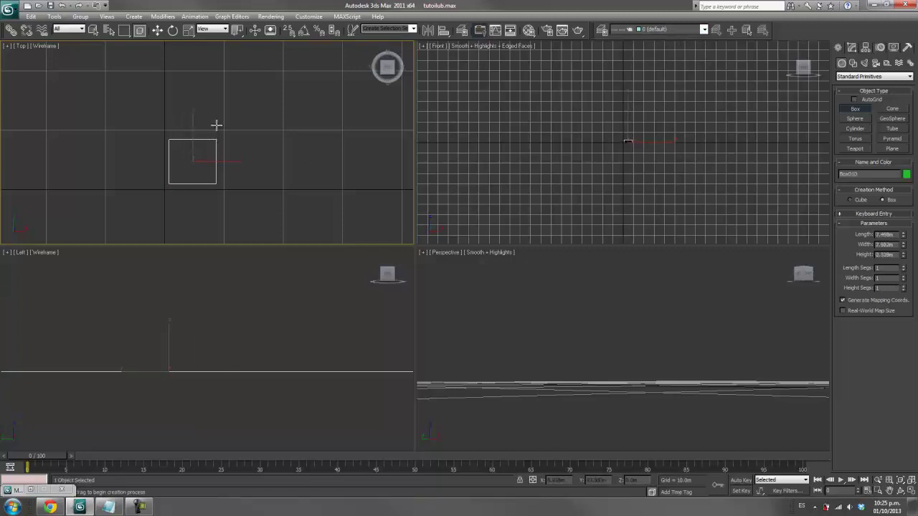
# - Home and zoom the Perspective view and shade it with Edged Faces
pyautogui.moveTo(240, 328); pyautogui.dragTo(241, 354, button='middle')
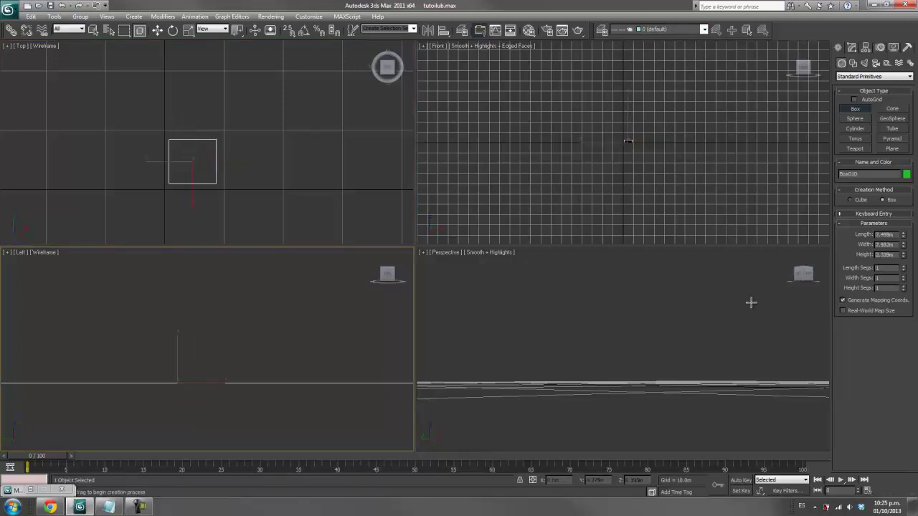
pyautogui.keyDown('alt'); pyautogui.moveTo(576, 350); pyautogui.dragTo(557, 365, button='middle'); pyautogui.keyUp('alt')
pyautogui.click(800, 258)
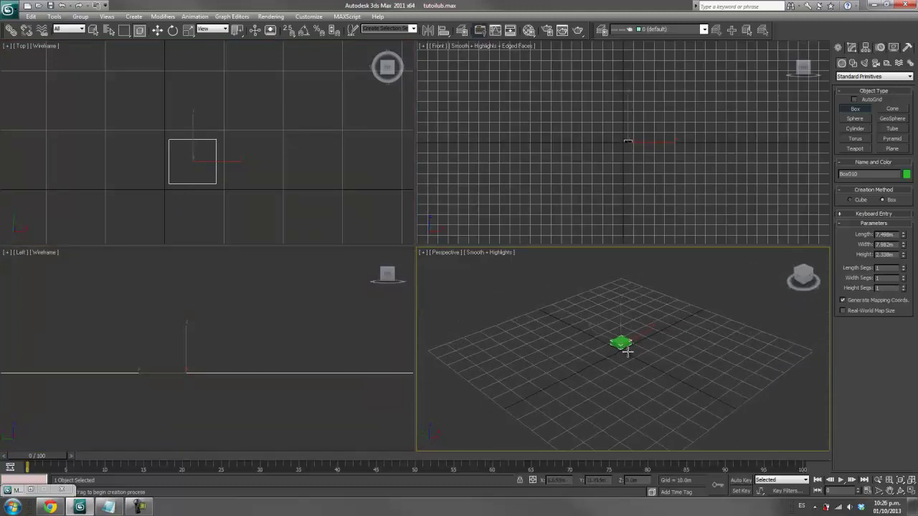
pyautogui.scroll(5, 626, 349)
pyautogui.click(500, 255)
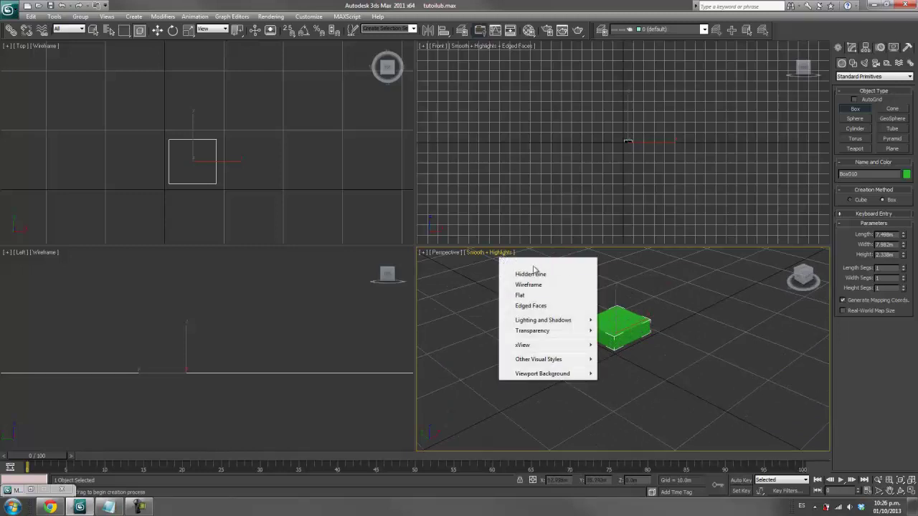
pyautogui.click(537, 306)
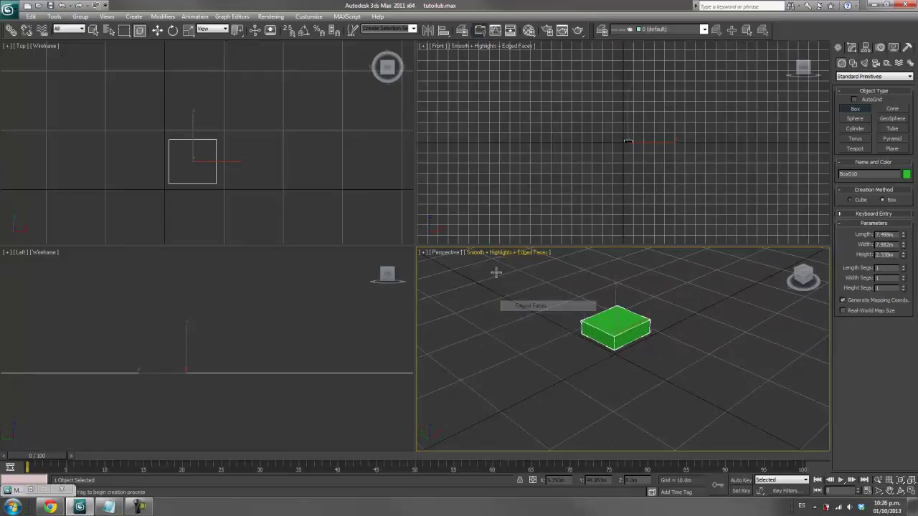
pyautogui.click(454, 255)
# - Switch the view to Orthographic and size the box 5.0m long by 4.0m wide
pyautogui.click(502, 300)
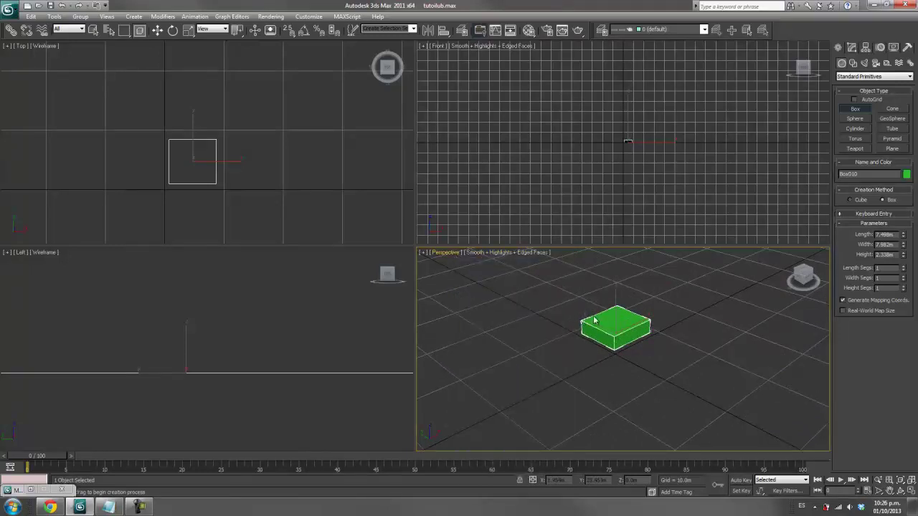
pyautogui.scroll(2, 625, 354)
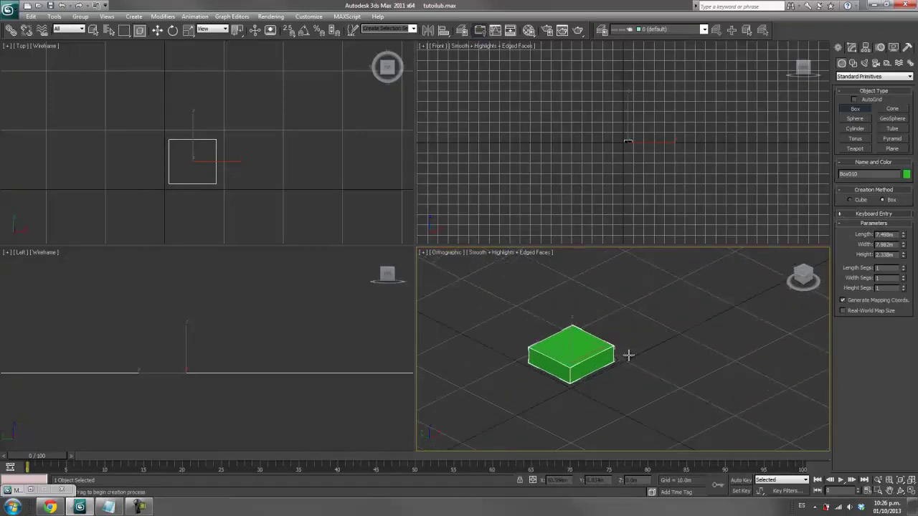
pyautogui.scroll(2, 626, 352)
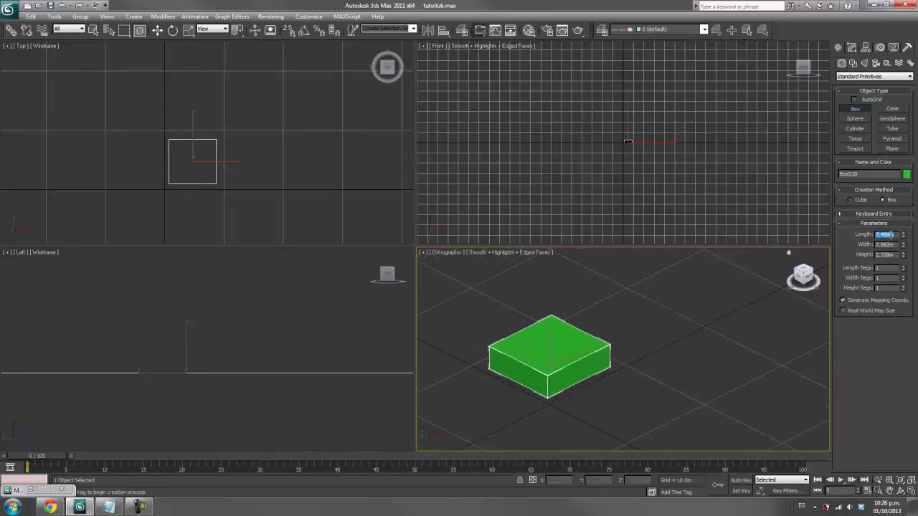
pyautogui.write('5')
pyautogui.press('Tab')
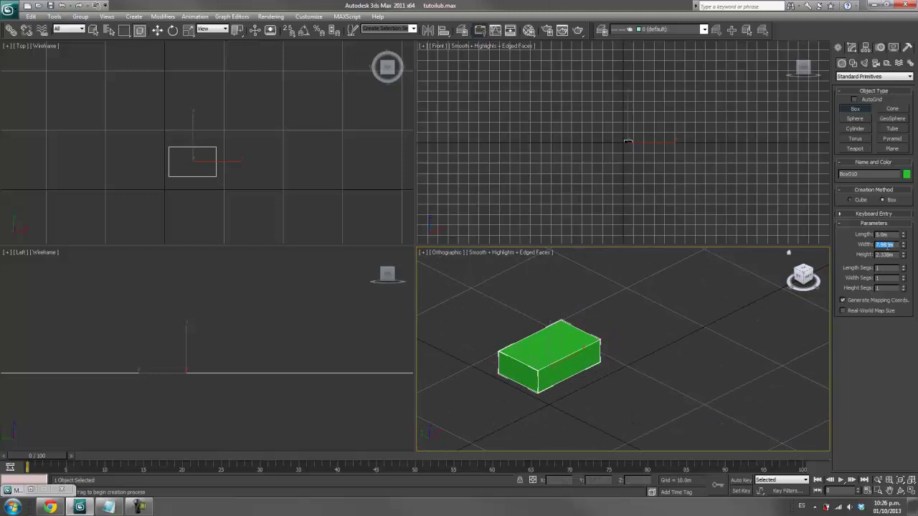
pyautogui.write('4')
pyautogui.press('Tab')
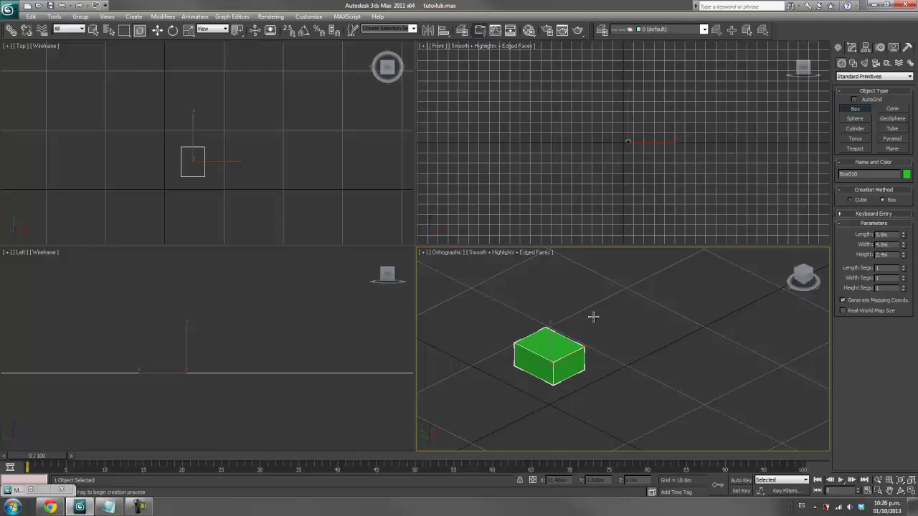
# - Give the box 3 length, 3 width and 3 height segments
pyautogui.scroll(1, 594, 318)
pyautogui.scroll(2, 593, 348)
pyautogui.scroll(1, 593, 348)
pyautogui.scroll(1, 567, 334)
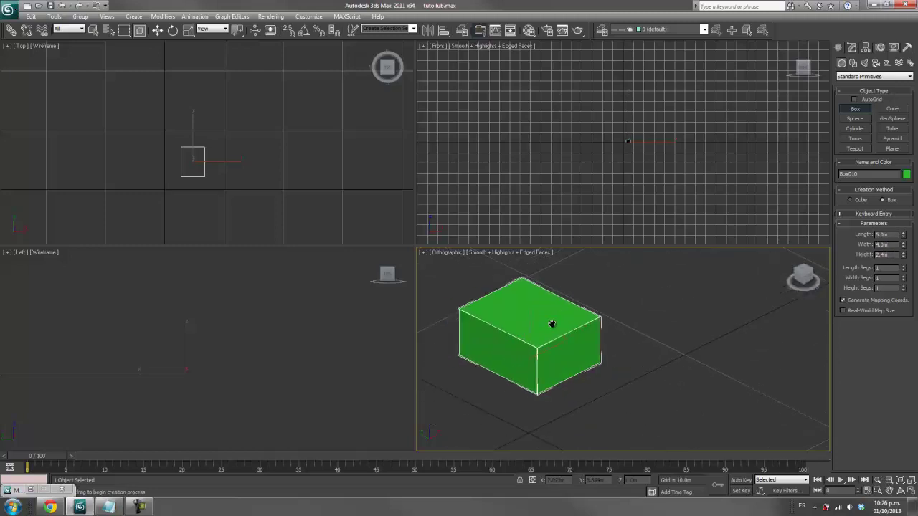
pyautogui.scroll(1, 552, 322)
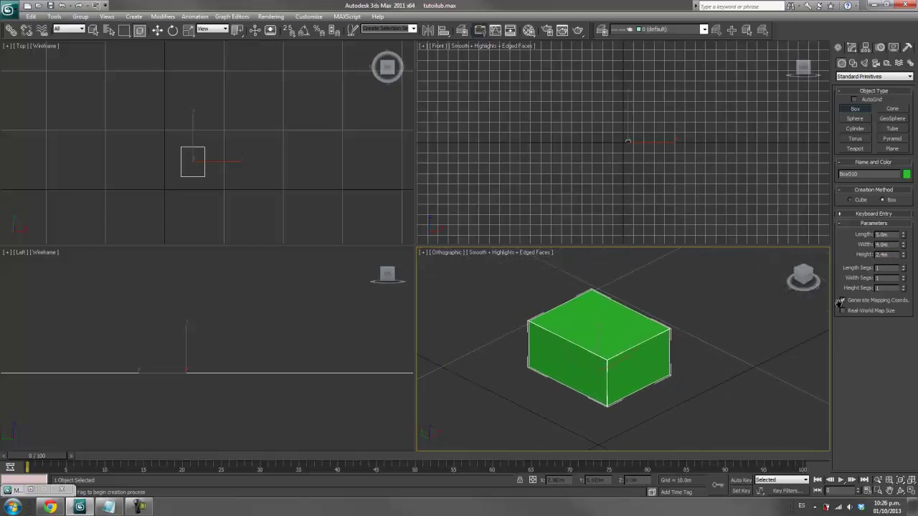
pyautogui.click(902, 267)
pyautogui.click(902, 267)
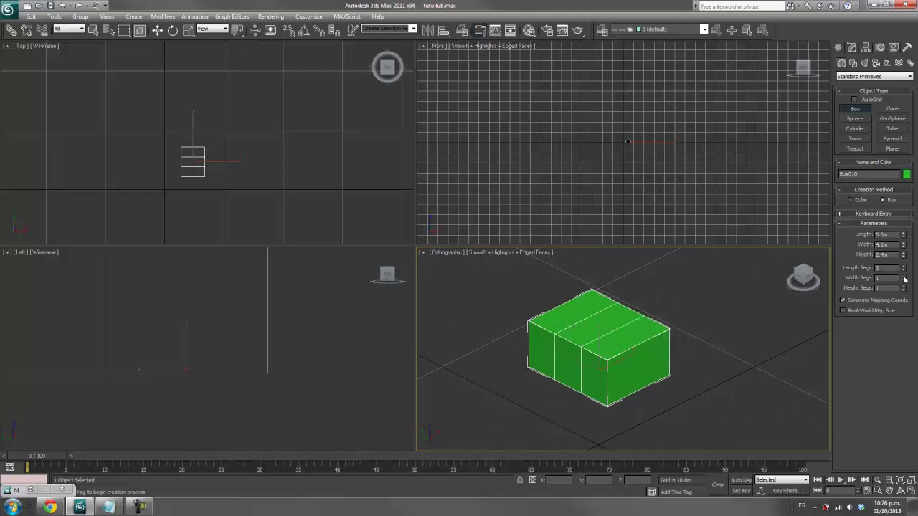
pyautogui.click(903, 277)
pyautogui.click(903, 277)
pyautogui.click(903, 287)
pyautogui.click(903, 286)
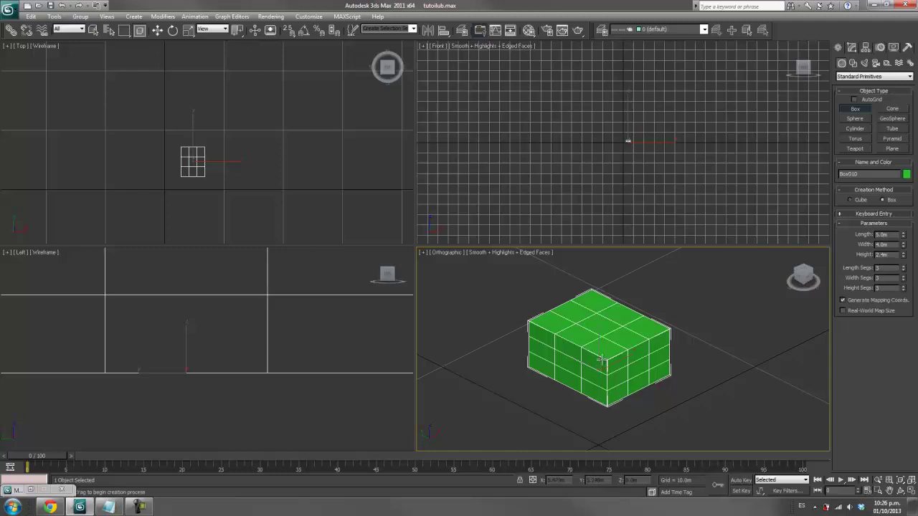
pyautogui.moveTo(602, 362)
pyautogui.keyDown('alt'); pyautogui.mouseDown(button='middle')
pyautogui.moveTo(693, 328)
pyautogui.moveTo(688, 353)
pyautogui.moveTo(675, 359)
pyautogui.mouseUp(button='middle'); pyautogui.keyUp('alt')
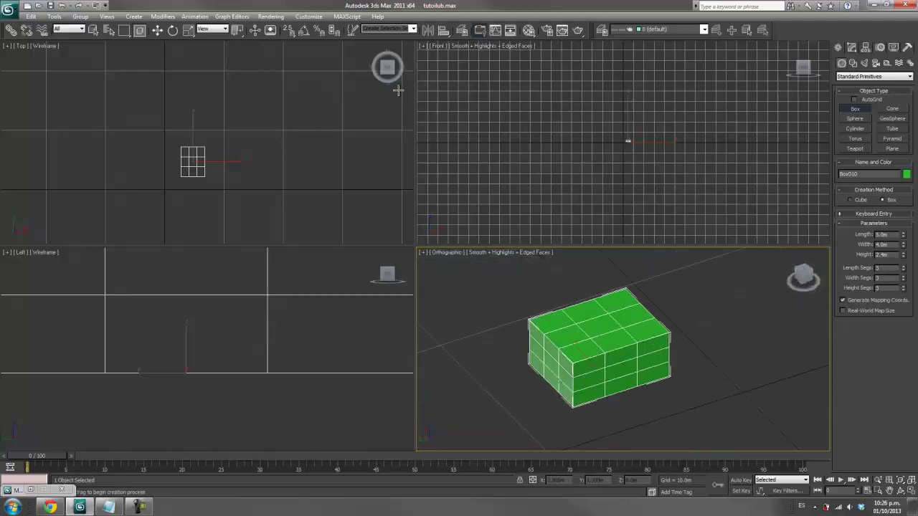
pyautogui.click(159, 31)
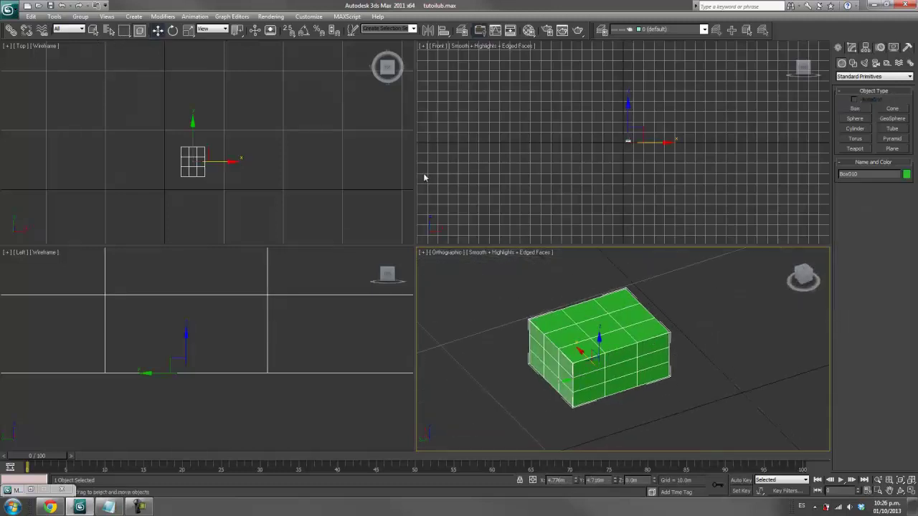
# - Convert the box to an Editable Poly and switch to Edge mode
pyautogui.rightClick(624, 346)
pyautogui.moveTo(664, 429)
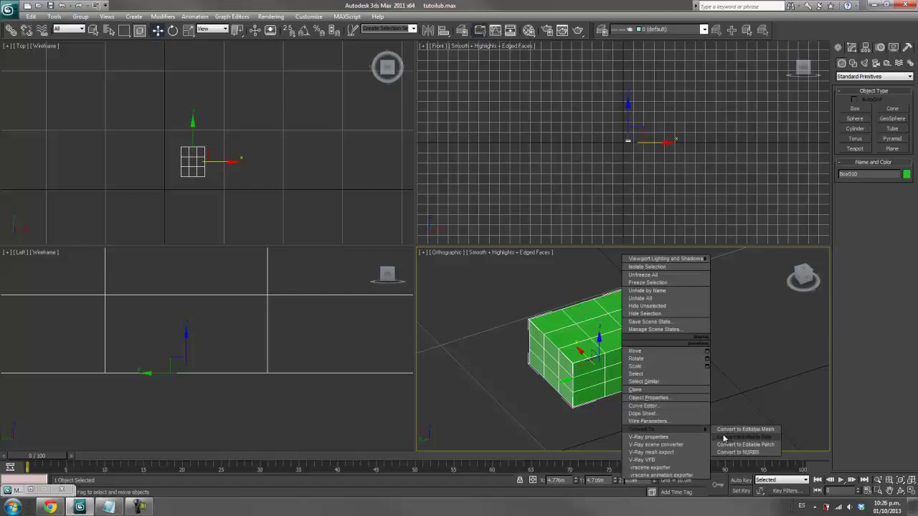
pyautogui.click(745, 437)
pyautogui.moveTo(636, 363); pyautogui.dragTo(633, 346, button='middle')
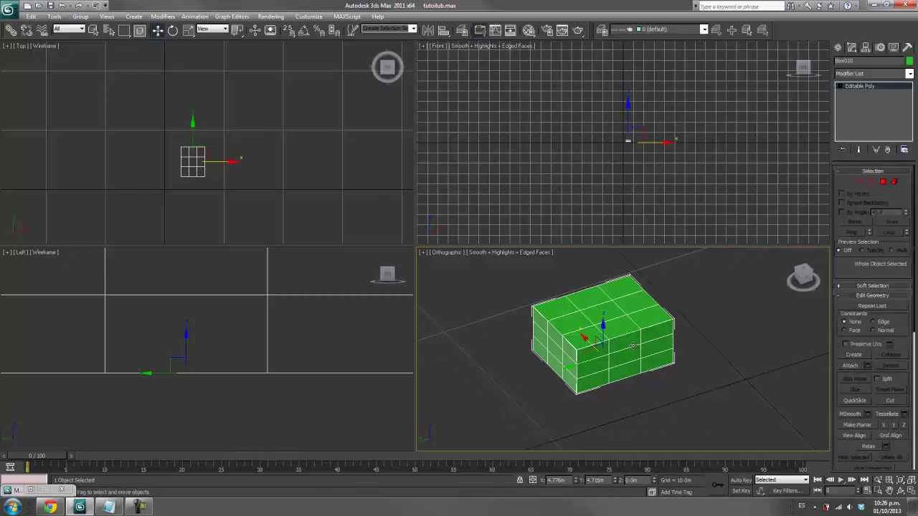
pyautogui.scroll(3, 633, 346)
pyautogui.click(860, 181)
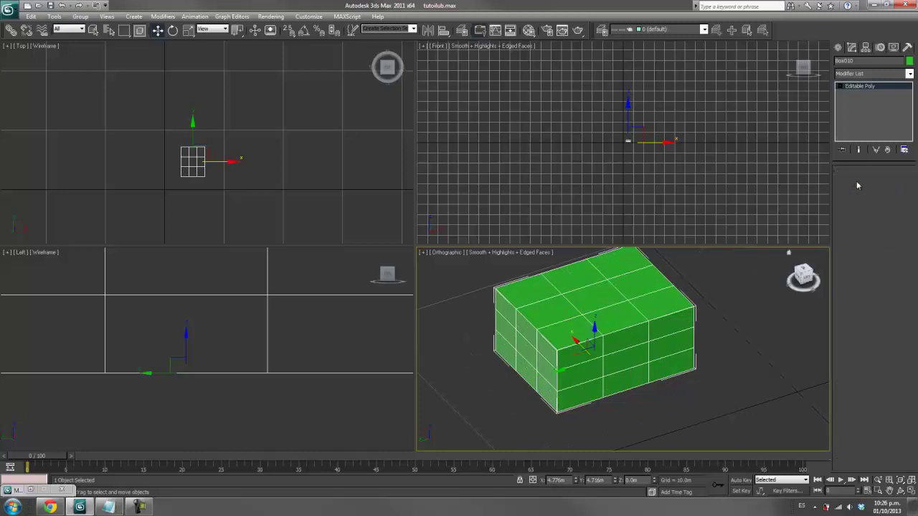
# - Select the cross-length edge loops in Top view, drop the upper row, slide the rest up along Y
pyautogui.click(184, 211)
pyautogui.scroll(2, 196, 198)
pyautogui.scroll(2, 172, 193)
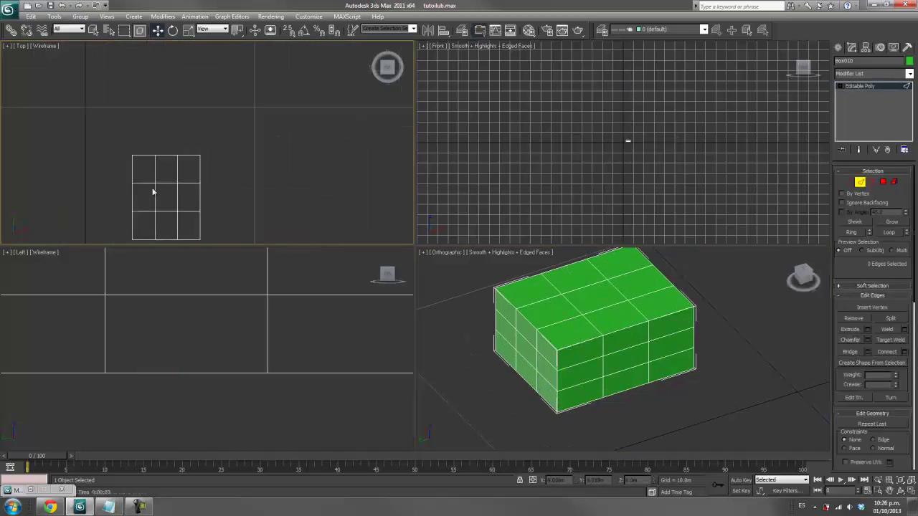
pyautogui.moveTo(117, 180); pyautogui.dragTo(216, 188)
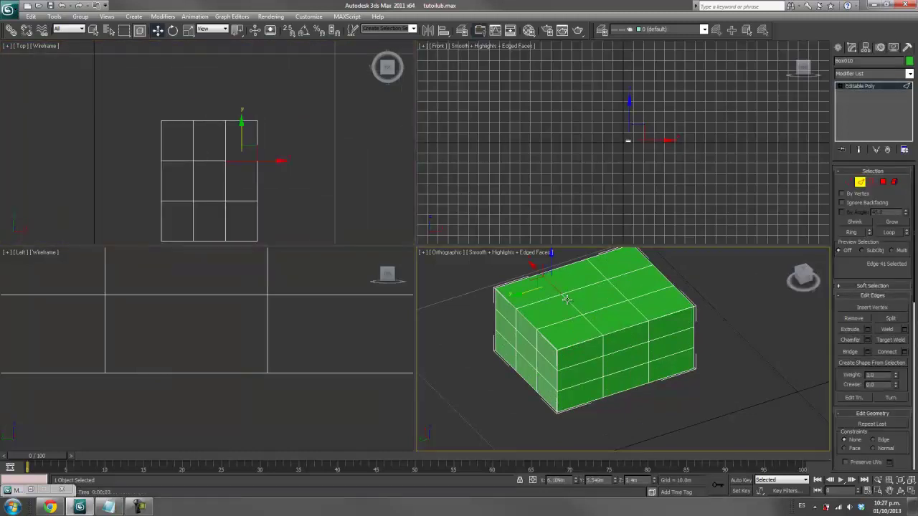
pyautogui.keyDown('ctrl'); pyautogui.click(614, 287); pyautogui.keyUp('ctrl')
pyautogui.doubleClick(618, 292)
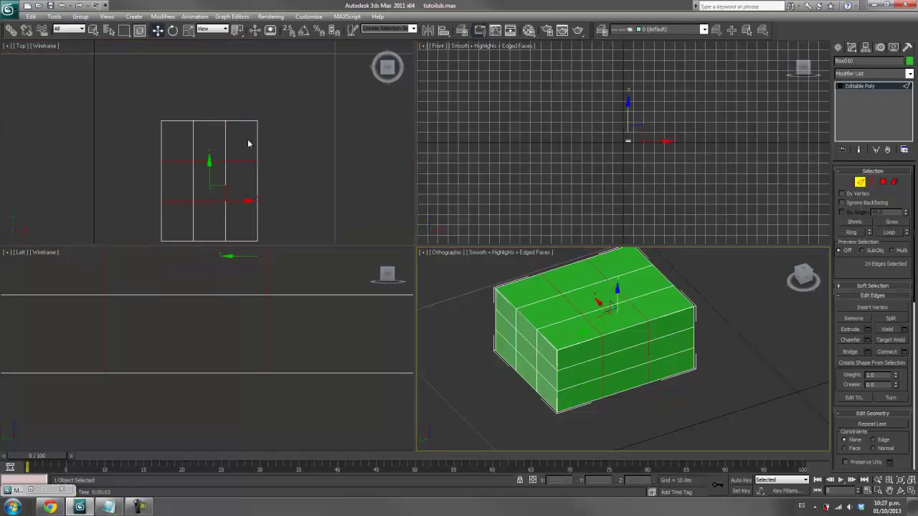
pyautogui.middleClick(248, 141)
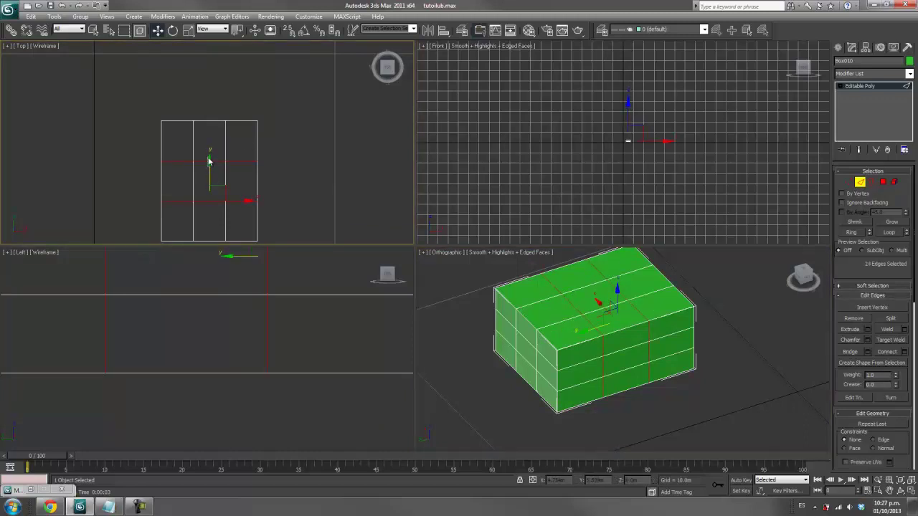
pyautogui.moveTo(209, 170); pyautogui.dragTo(211, 144)
pyautogui.hotkey('ctrl', 'z')
pyautogui.moveTo(211, 144); pyautogui.dragTo(220, 150, button='middle')
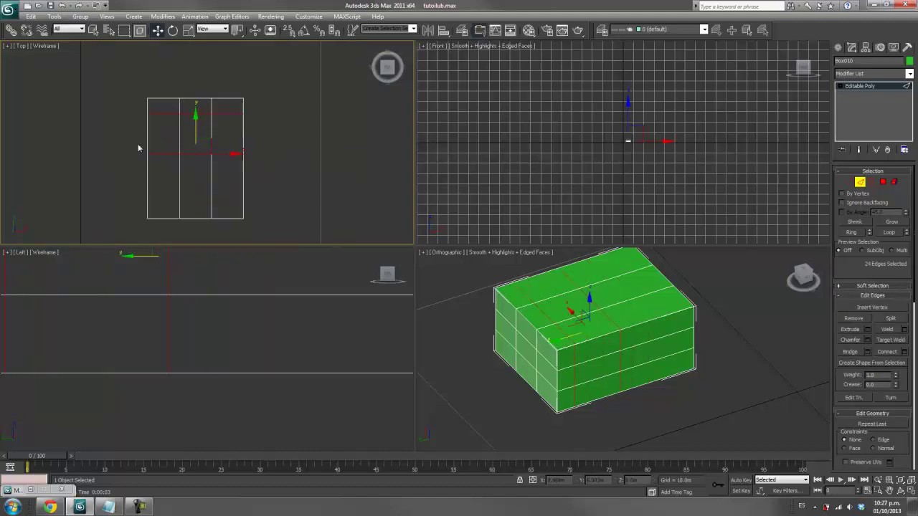
pyautogui.moveTo(139, 148); pyautogui.dragTo(289, 165)
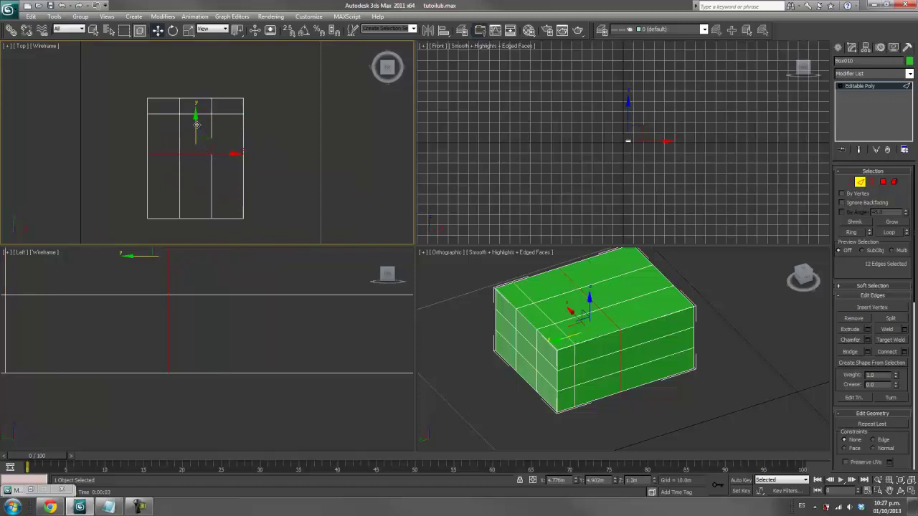
pyautogui.moveTo(197, 125); pyautogui.dragTo(198, 115)
pyautogui.scroll(2, 618, 335)
# - Try selecting the window wall's polygon and border, then clear both selections
pyautogui.scroll(2, 618, 338)
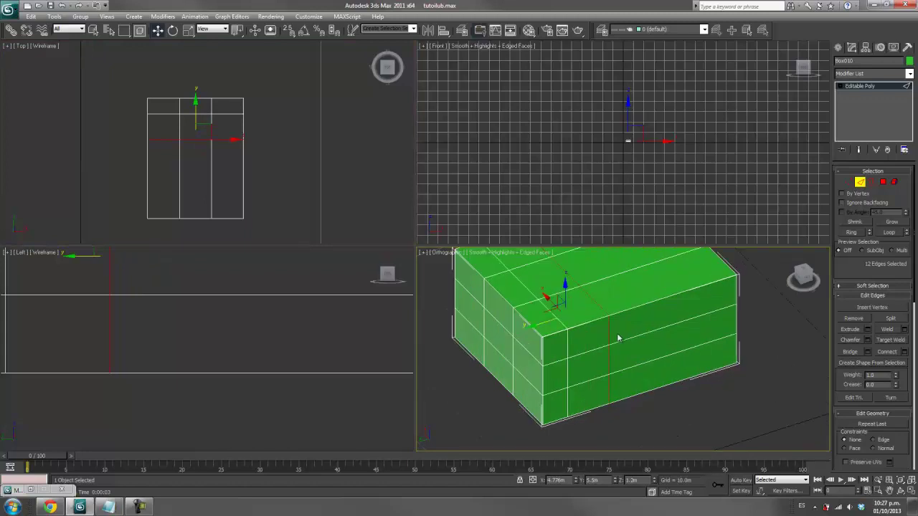
pyautogui.scroll(2, 619, 334)
pyautogui.scroll(2, 618, 334)
pyautogui.scroll(-1, 610, 318)
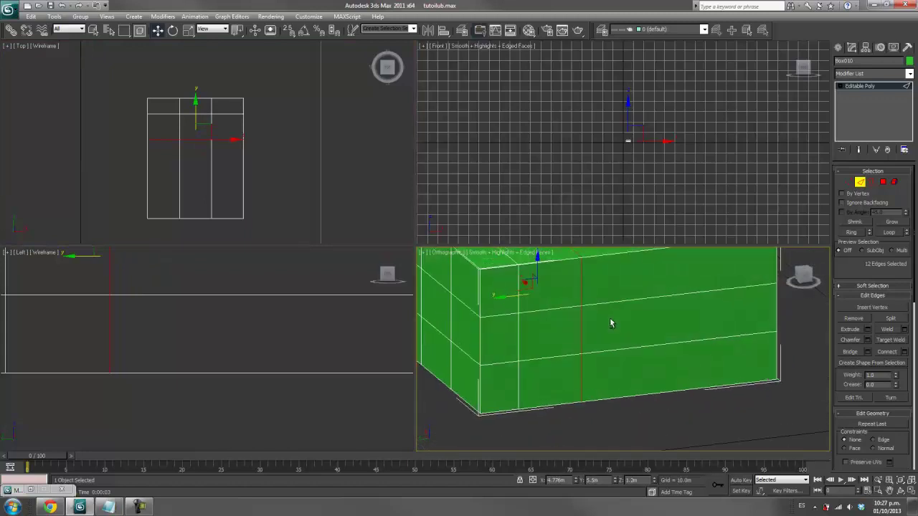
pyautogui.click(883, 182)
pyautogui.click(576, 331)
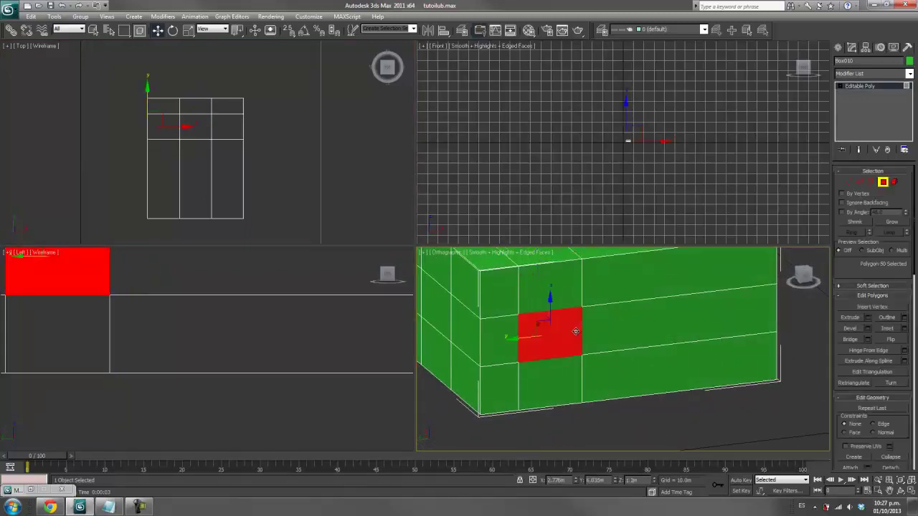
pyautogui.keyDown('alt'); pyautogui.click(576, 332); pyautogui.keyUp('alt')
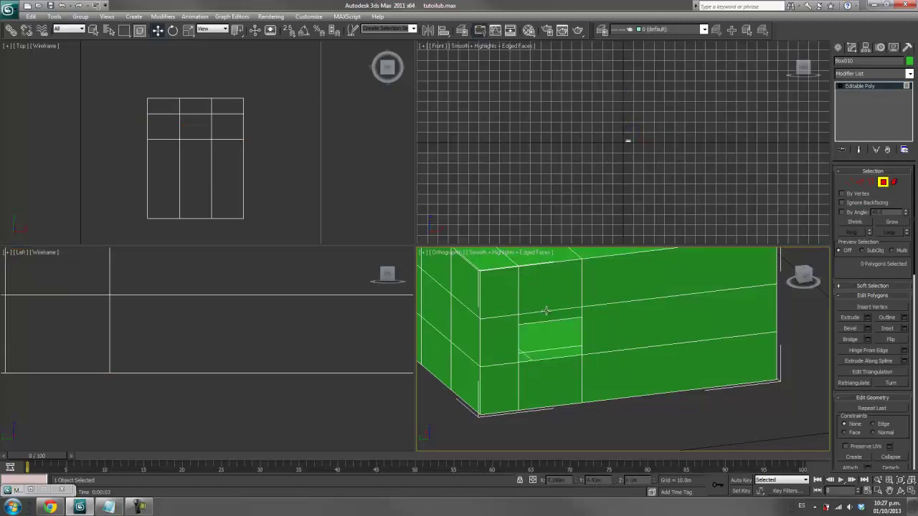
pyautogui.click(872, 182)
pyautogui.click(557, 323)
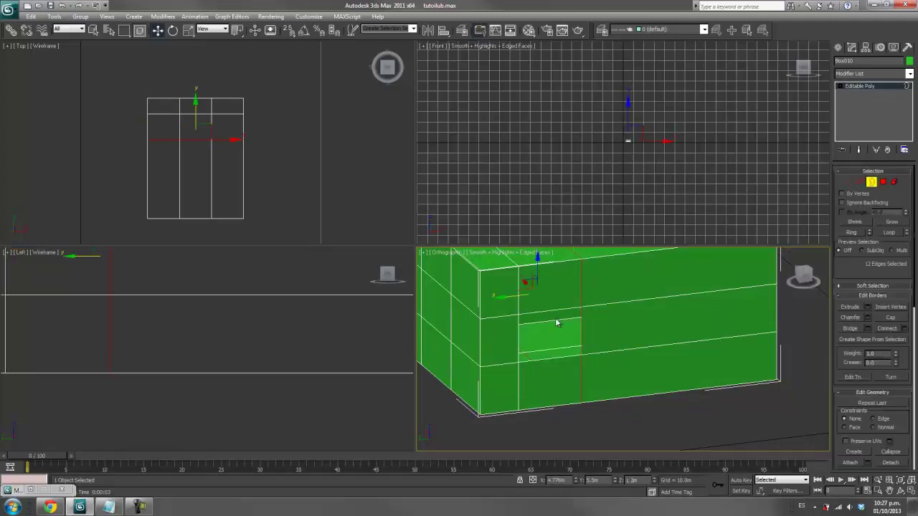
pyautogui.click(545, 324)
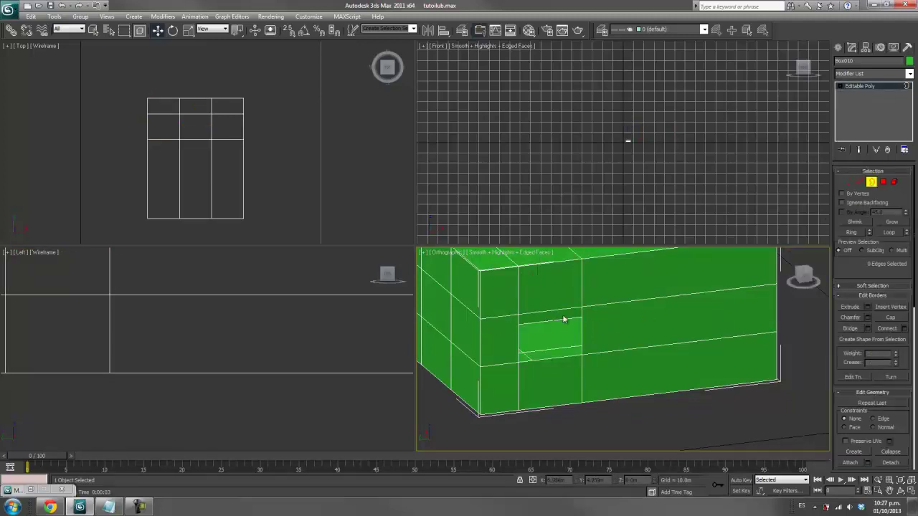
# - Select the window opening's edges in Edge mode and shift them, cancelling the second move
pyautogui.press('2')
pyautogui.click(531, 323)
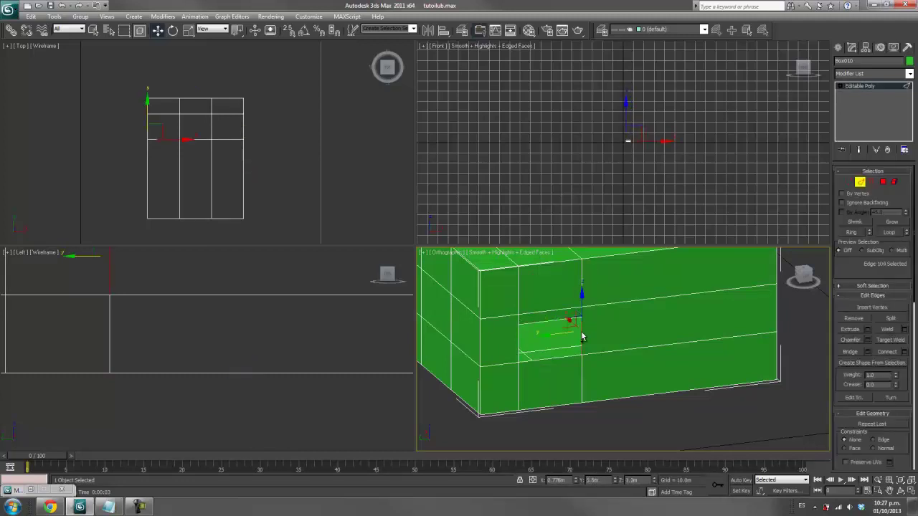
pyautogui.keyDown('ctrl'); pyautogui.click(552, 354); pyautogui.keyUp('ctrl')
pyautogui.moveTo(520, 351); pyautogui.dragTo(525, 328)
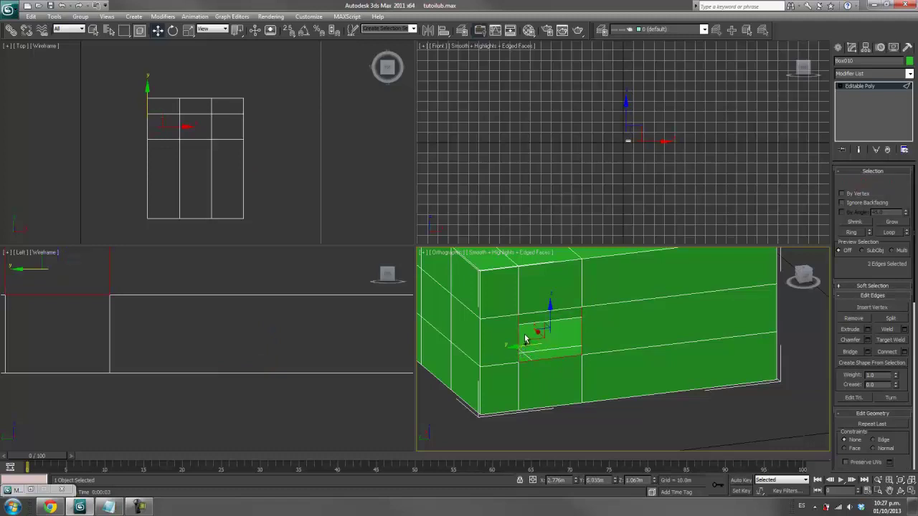
pyautogui.keyDown('ctrl'); pyautogui.click(526, 322); pyautogui.keyUp('ctrl')
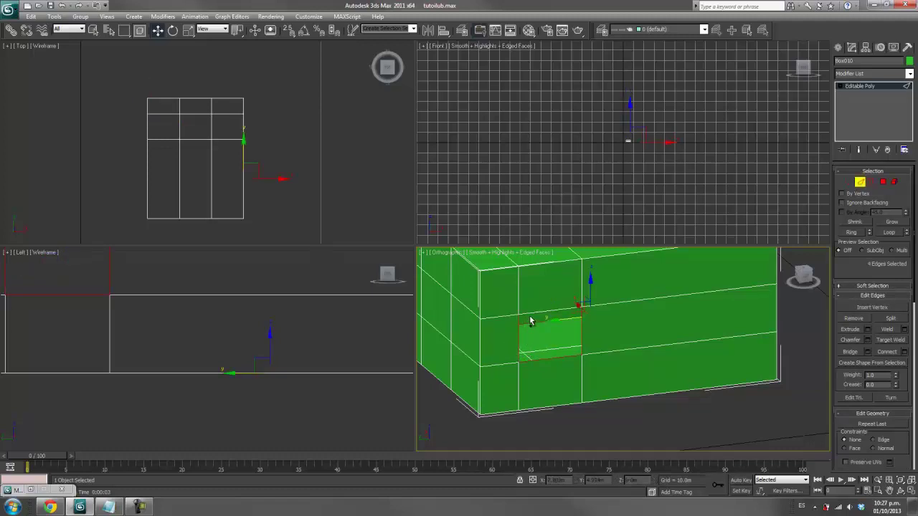
pyautogui.keyDown('ctrl'); pyautogui.click(530, 322); pyautogui.keyUp('ctrl')
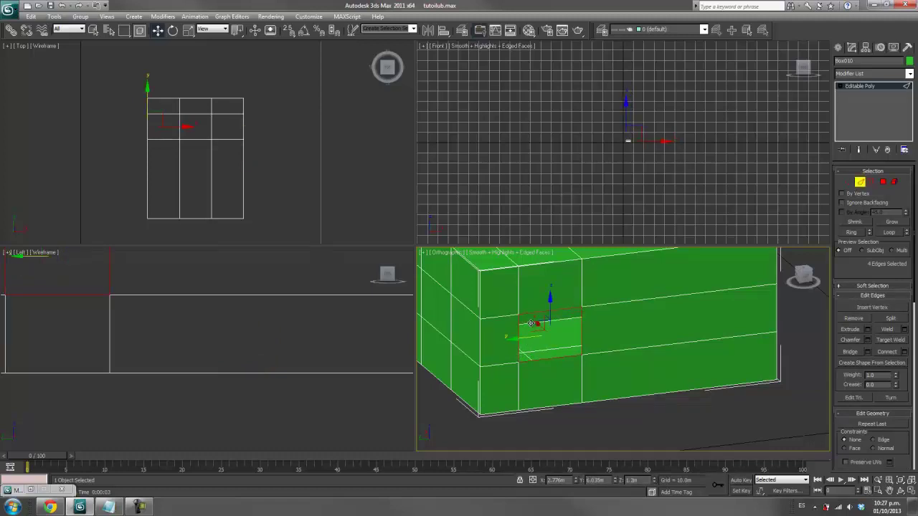
pyautogui.moveTo(536, 326); pyautogui.dragTo(543, 330)
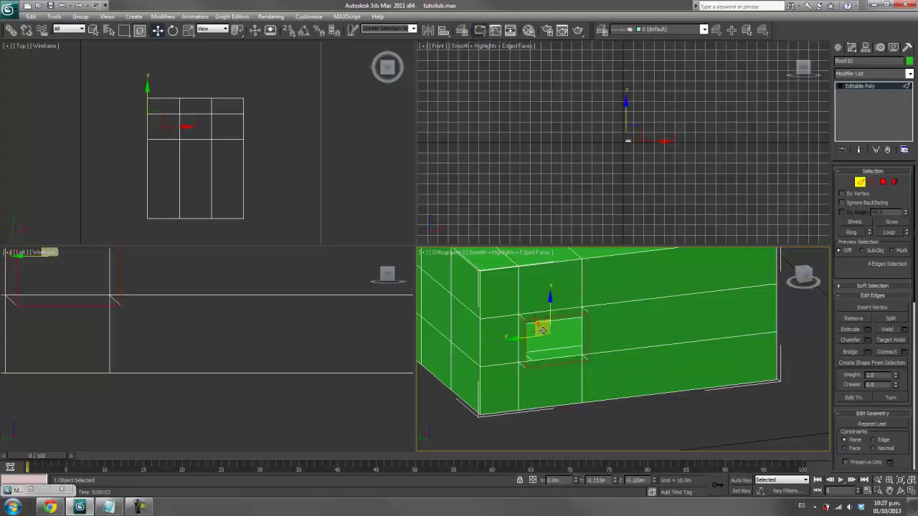
pyautogui.rightClick(543, 329)
# - Slide the window opening's edges left in the Top view
pyautogui.rightClick(163, 115)
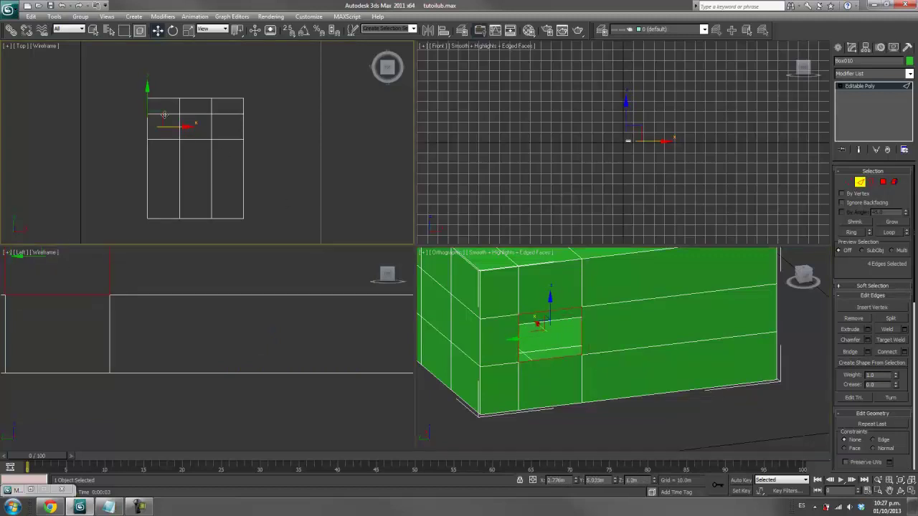
pyautogui.scroll(2, 164, 115)
pyautogui.scroll(3, 266, 170)
pyautogui.scroll(-2, 240, 185)
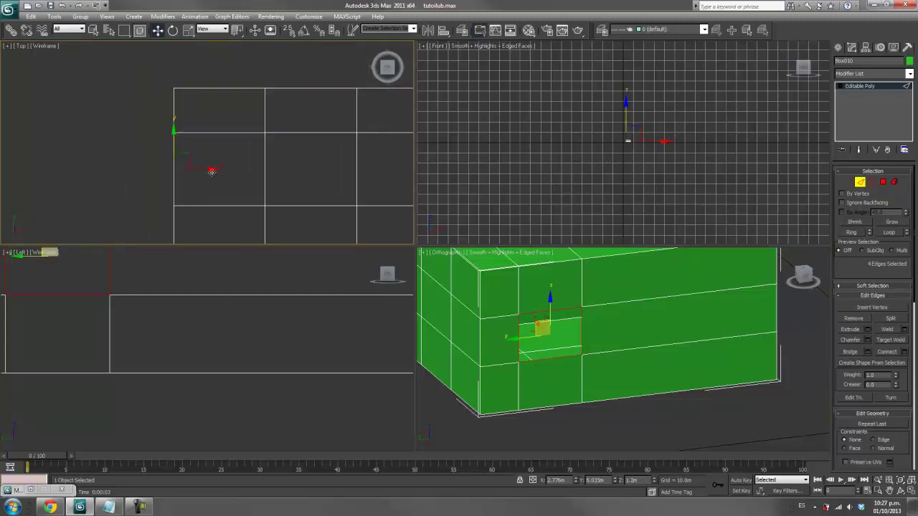
pyautogui.moveTo(212, 172); pyautogui.dragTo(196, 169)
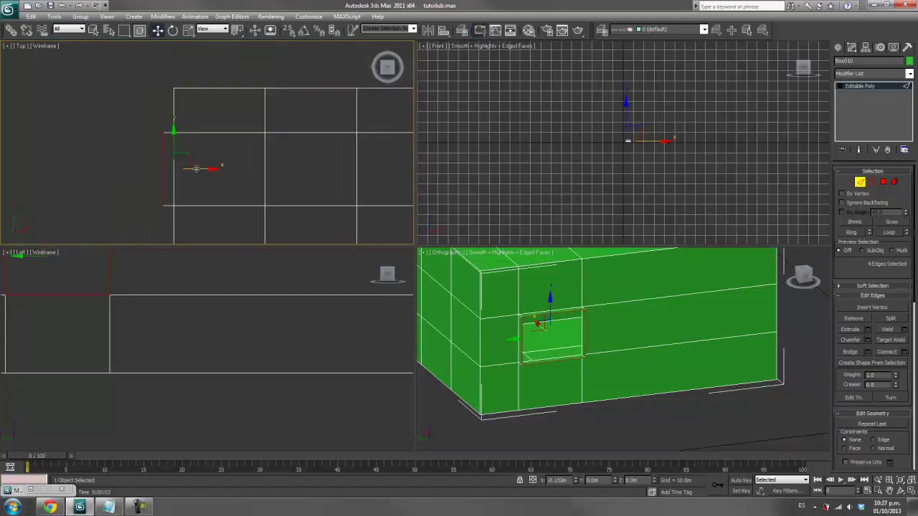
# - Clear the edge selection and orbit and zoom to inspect the box
pyautogui.click(679, 371)
pyautogui.moveTo(678, 371)
pyautogui.keyDown('alt'); pyautogui.mouseDown(button='middle')
pyautogui.moveTo(667, 327)
pyautogui.moveTo(591, 323)
pyautogui.moveTo(709, 321)
pyautogui.moveTo(737, 304)
pyautogui.moveTo(725, 333)
pyautogui.moveTo(342, 213)
pyautogui.mouseUp(button='middle'); pyautogui.keyUp('alt')
pyautogui.middleClick(277, 171)
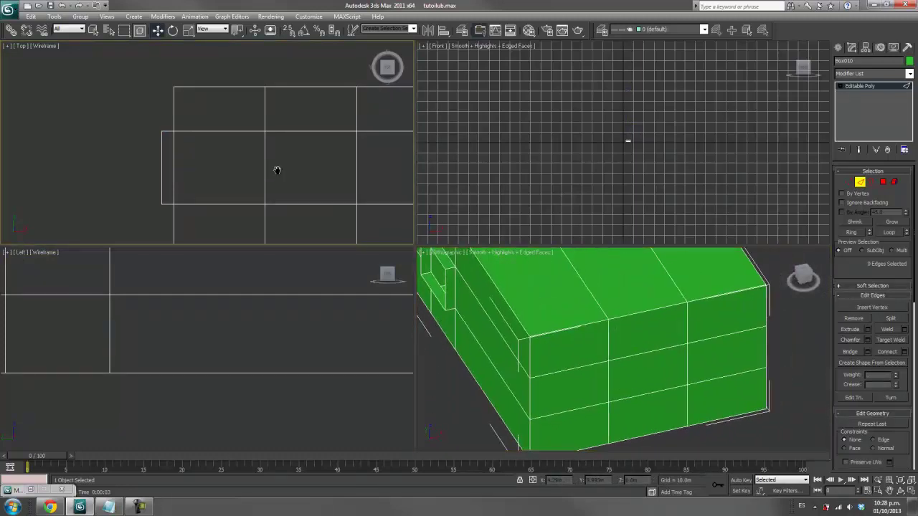
pyautogui.scroll(-1, 277, 171)
pyautogui.scroll(-2, 272, 170)
pyautogui.scroll(-2, 277, 172)
pyautogui.scroll(-2, 268, 185)
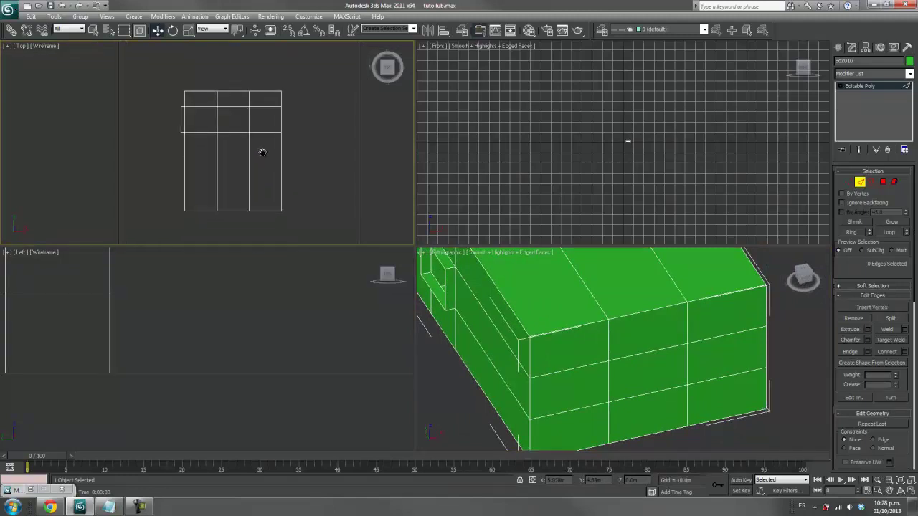
pyautogui.scroll(2, 207, 144)
# - Maximize the Top view and place a VRay physical camera in the room's lower-left, aimed inward
pyautogui.click(7, 47)
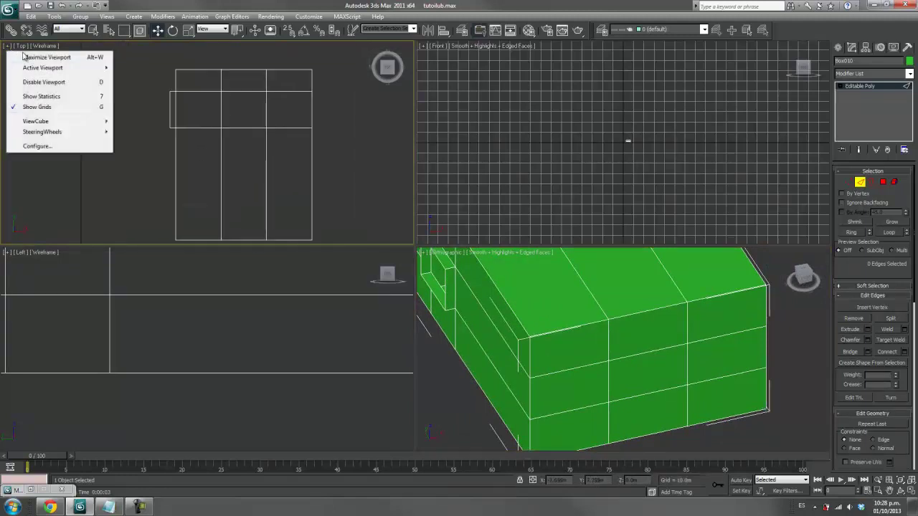
pyautogui.click(43, 55)
pyautogui.moveTo(567, 274); pyautogui.dragTo(491, 252, button='middle')
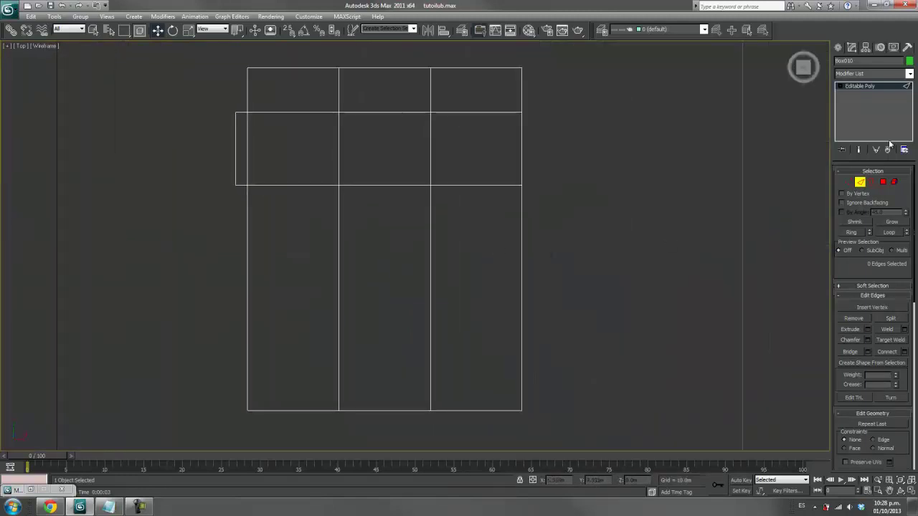
pyautogui.click(839, 48)
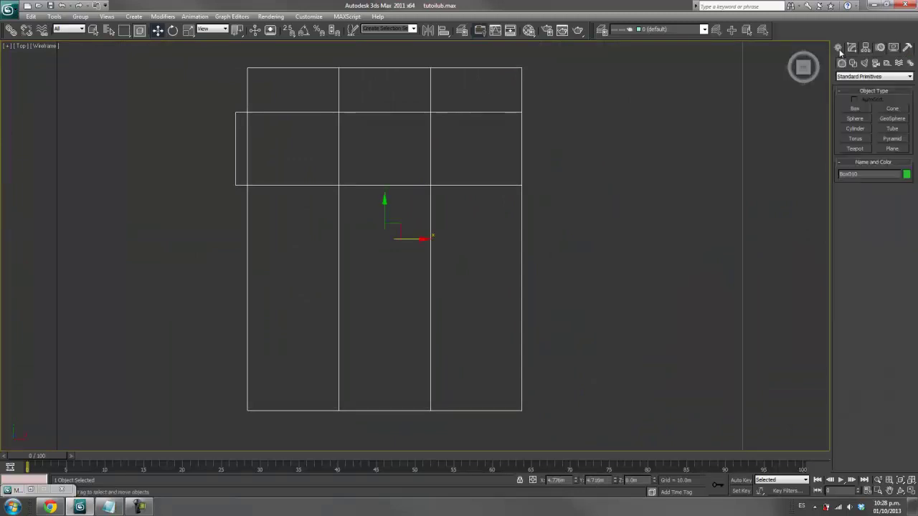
pyautogui.click(876, 64)
pyautogui.click(868, 77)
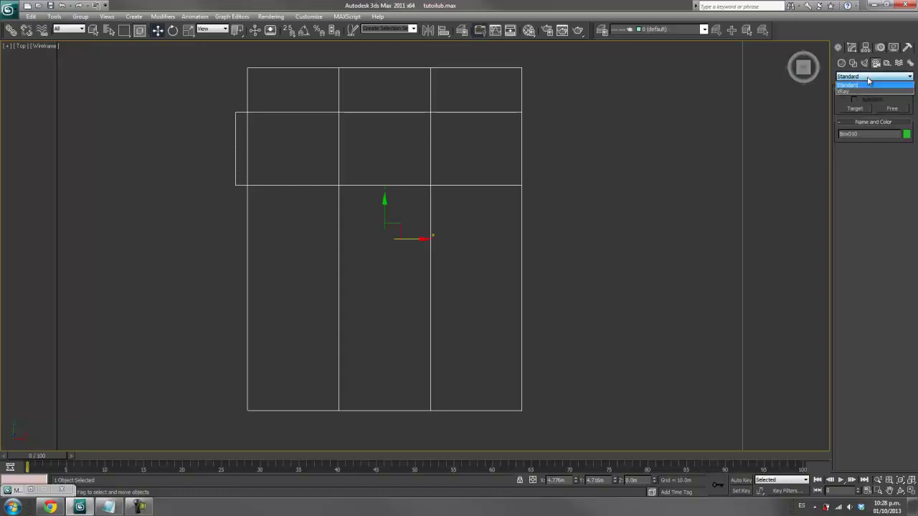
pyautogui.click(856, 92)
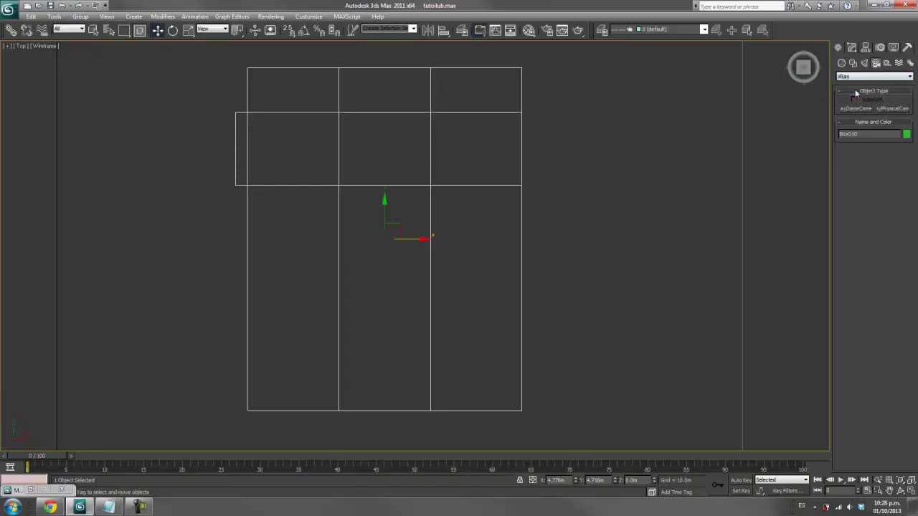
pyautogui.click(883, 109)
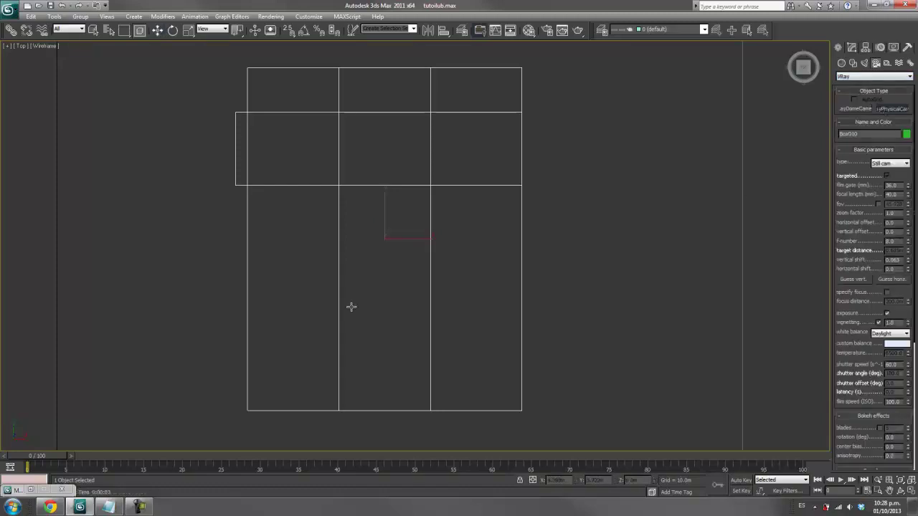
pyautogui.moveTo(271, 396); pyautogui.dragTo(311, 304)
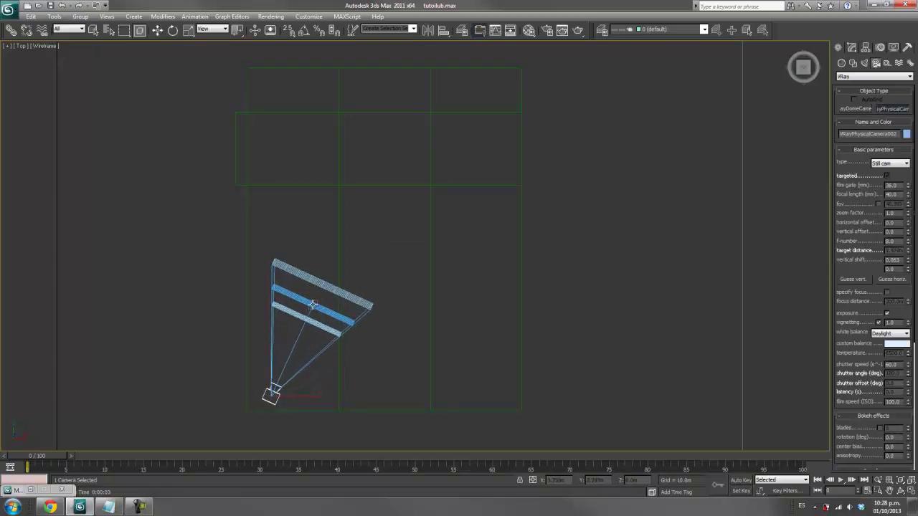
# - Restore the four-view layout and bring up the Orthographic view's camera list
pyautogui.click(8, 47)
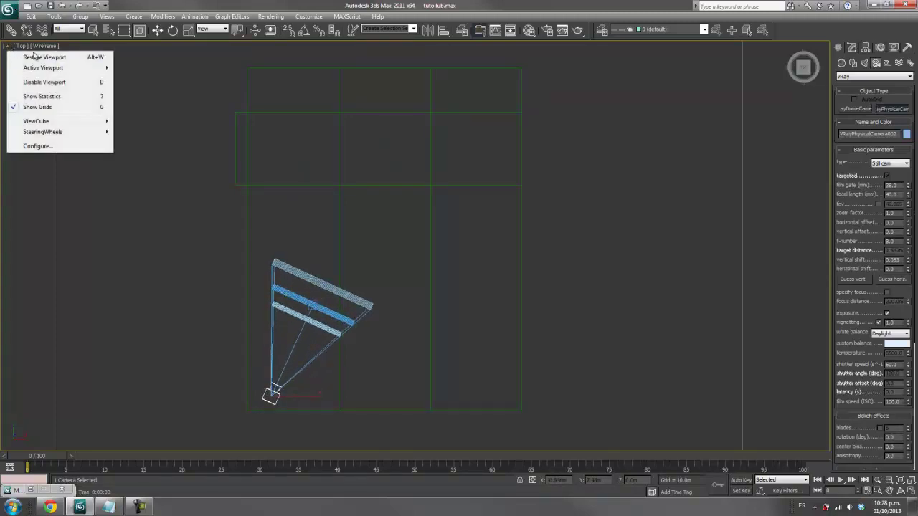
pyautogui.click(36, 56)
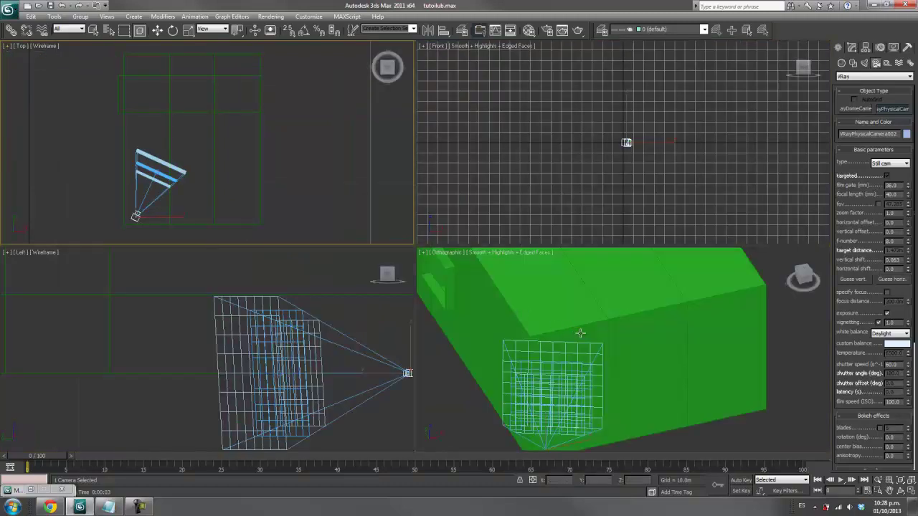
pyautogui.middleClick(610, 342)
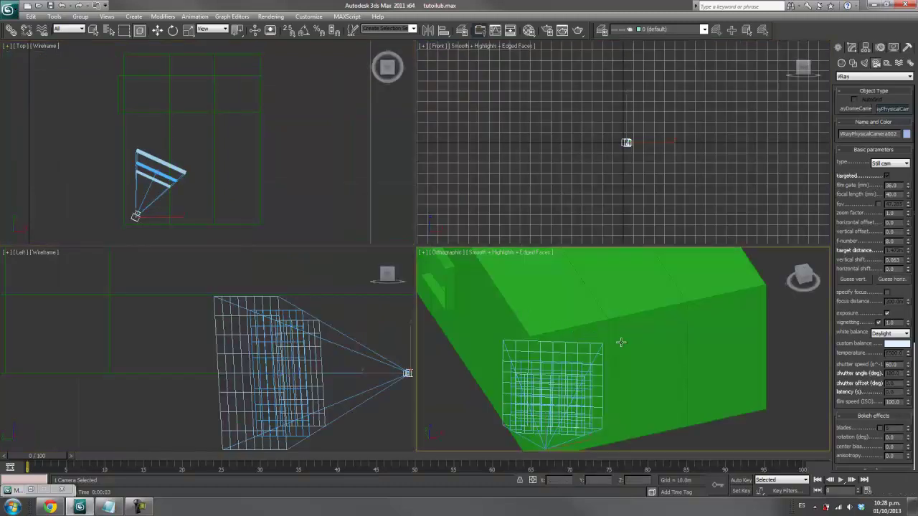
pyautogui.click(454, 254)
pyautogui.moveTo(479, 264)
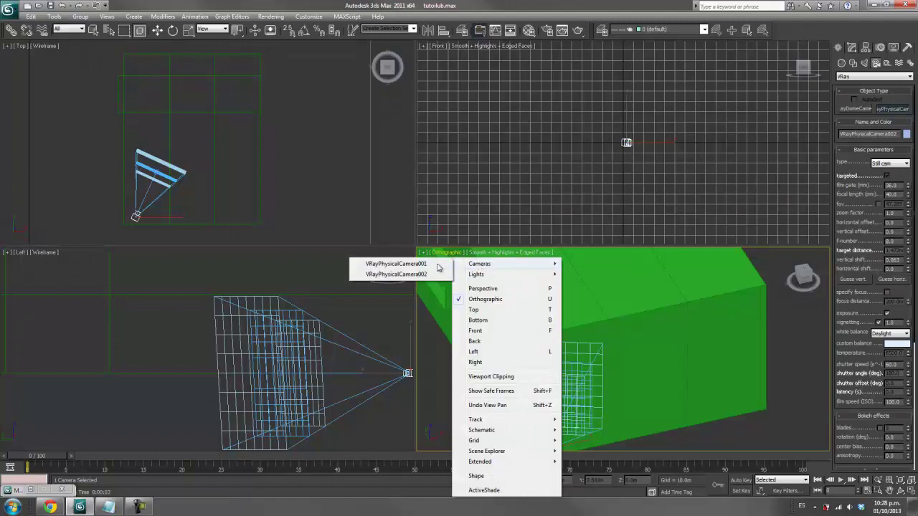
# - View through VRayPhysicalCamera002 and pan the camera and Left views over the room
pyautogui.click(416, 277)
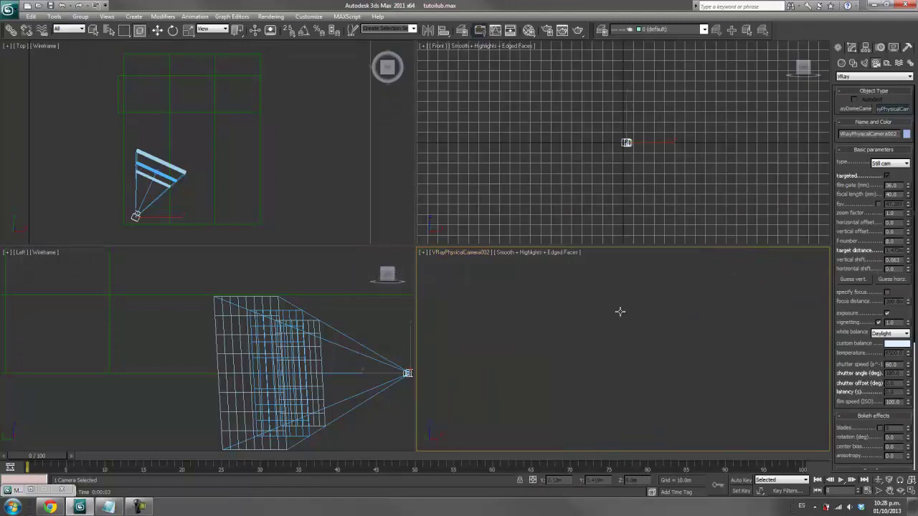
pyautogui.moveTo(628, 321)
pyautogui.mouseDown(button='middle')
pyautogui.moveTo(627, 402)
pyautogui.moveTo(629, 301)
pyautogui.moveTo(624, 359)
pyautogui.mouseUp(button='middle')
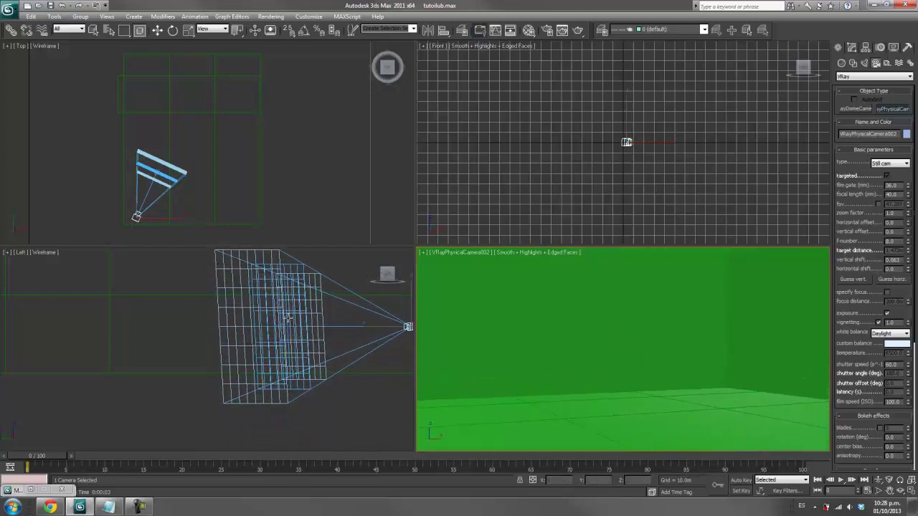
pyautogui.middleClick(257, 321)
pyautogui.moveTo(350, 316); pyautogui.dragTo(318, 318, button='middle')
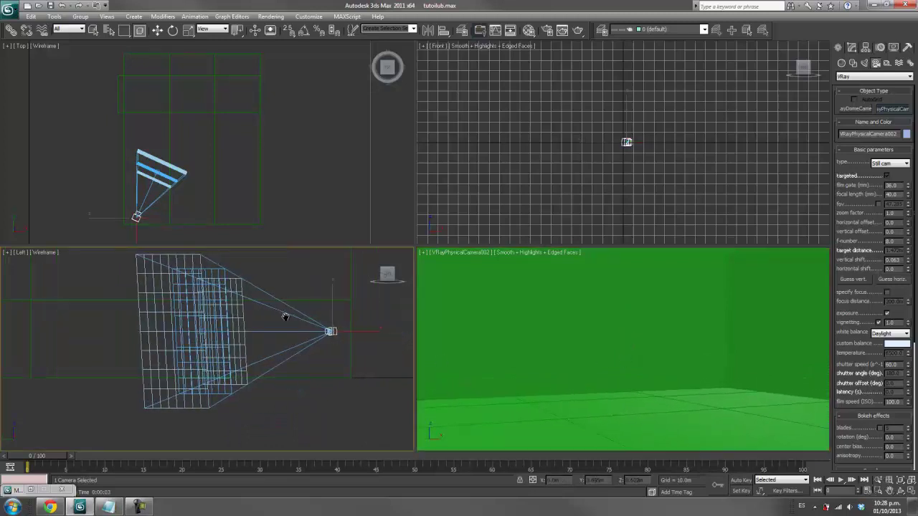
# - Frame the camera in the Top view with Move active and select Box010
pyautogui.click(157, 30)
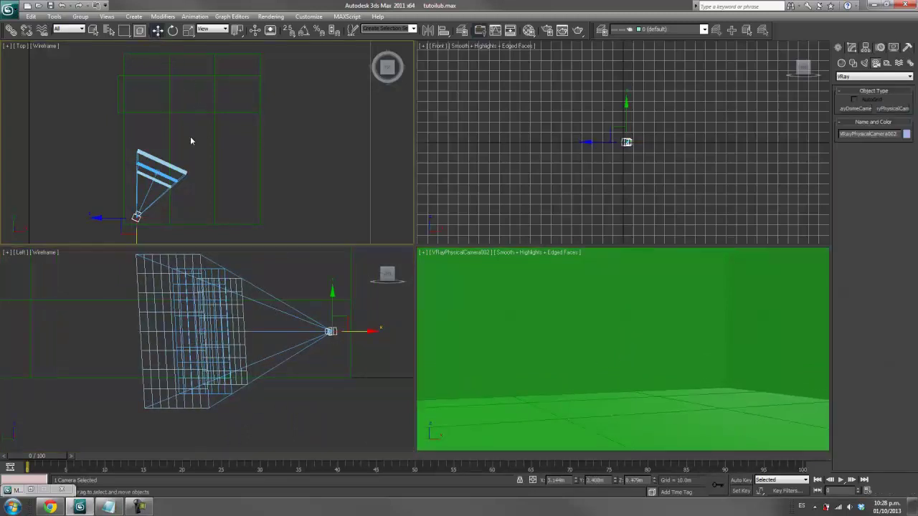
pyautogui.scroll(-2, 191, 149)
pyautogui.scroll(-2, 192, 149)
pyautogui.moveTo(192, 149); pyautogui.dragTo(215, 142, button='middle')
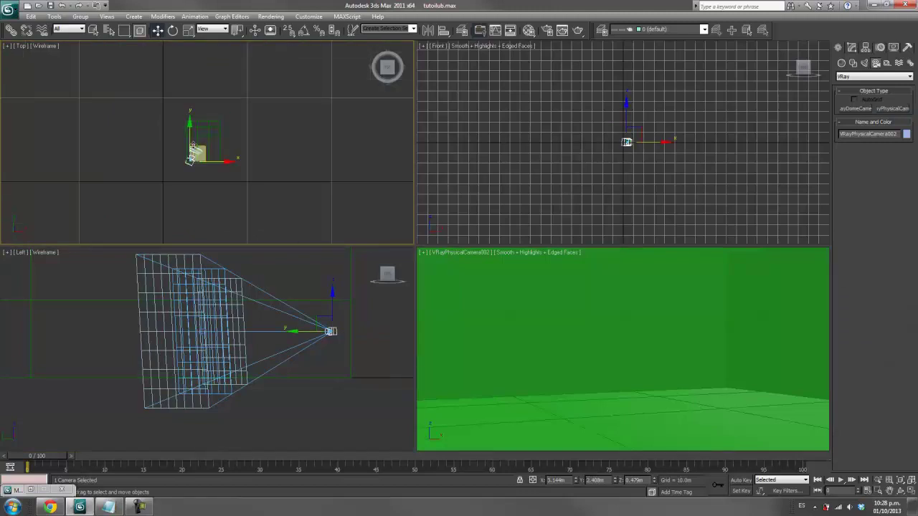
pyautogui.scroll(2, 215, 142)
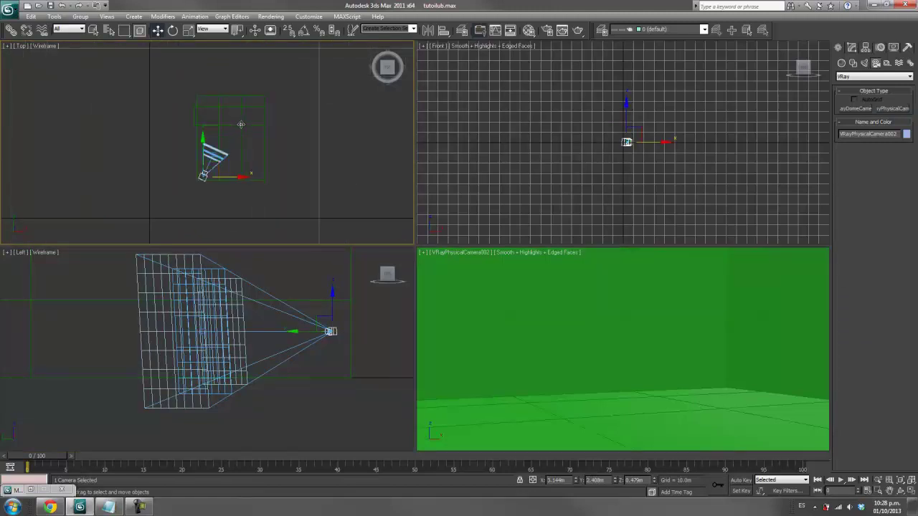
pyautogui.click(241, 124)
pyautogui.click(54, 16)
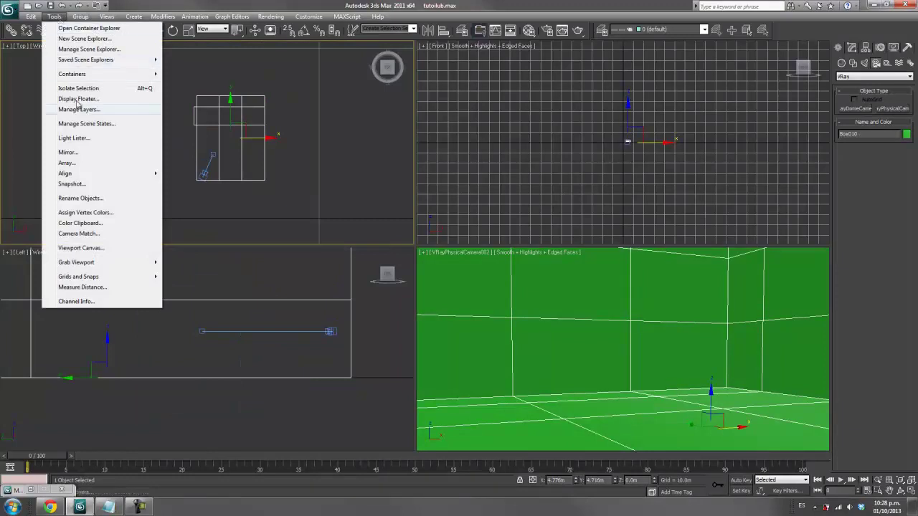
# - Mirror Box010 and nudge the camera slightly to adjust the view
pyautogui.click(80, 151)
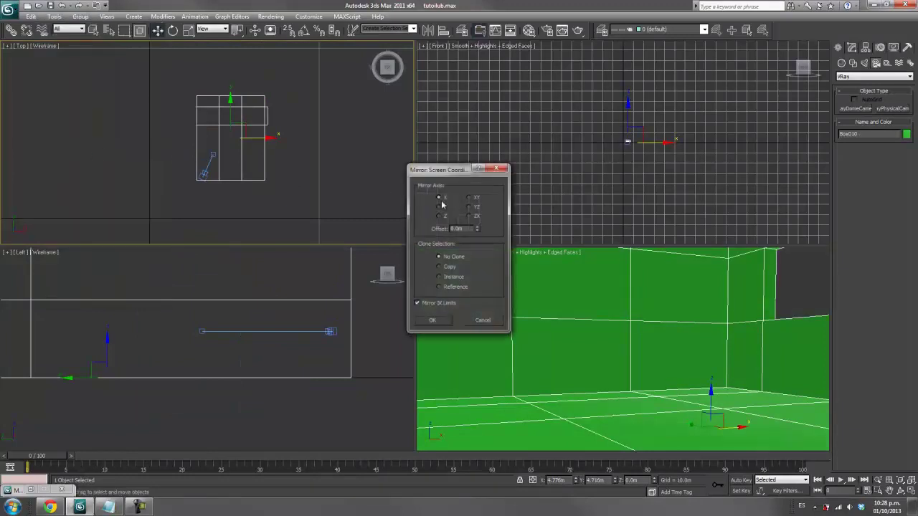
pyautogui.click(434, 320)
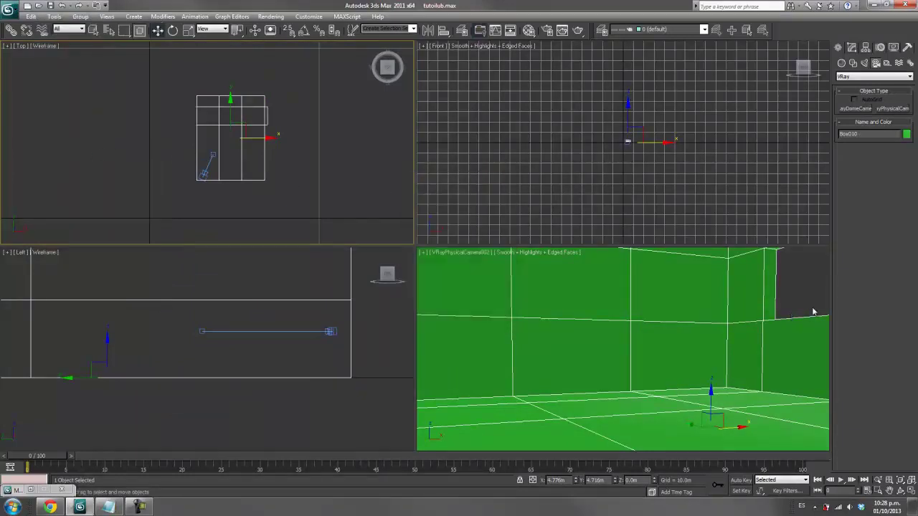
pyautogui.moveTo(806, 314); pyautogui.dragTo(772, 319, button='middle')
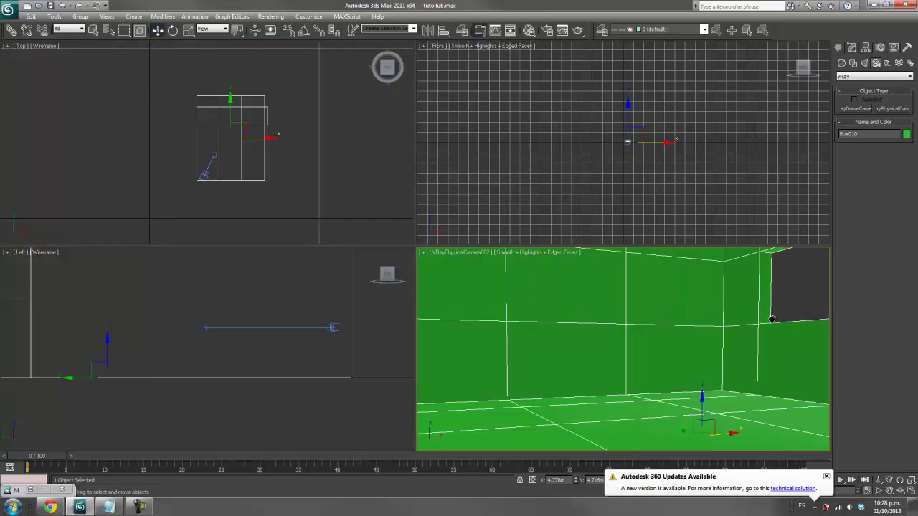
pyautogui.click(203, 173)
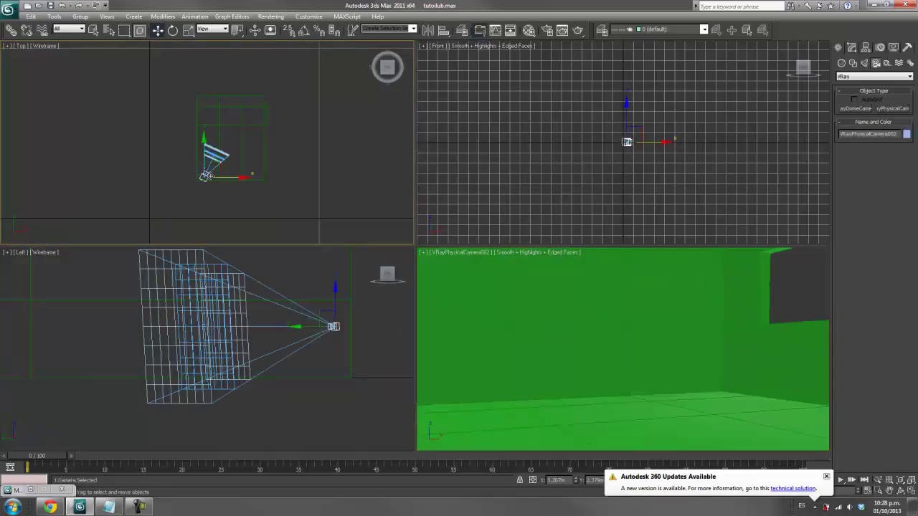
pyautogui.scroll(2, 251, 182)
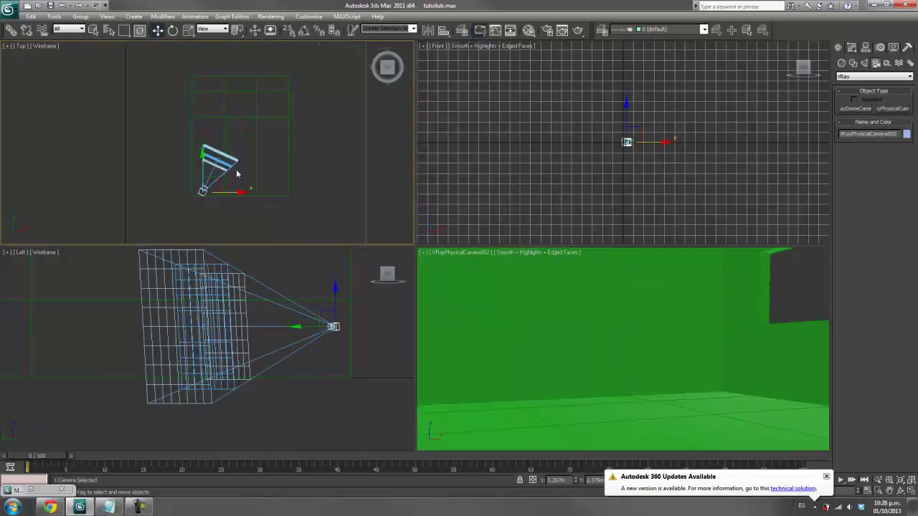
pyautogui.scroll(1, 238, 173)
pyautogui.click(827, 479)
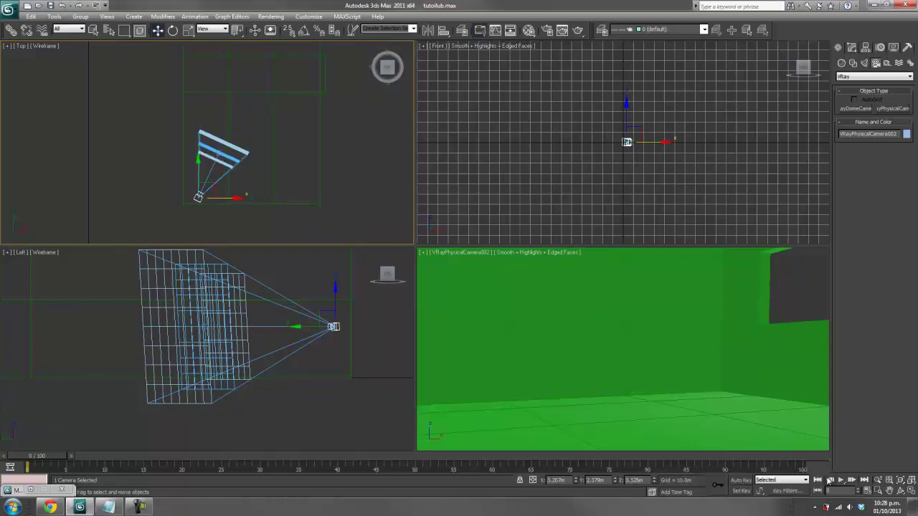
# - Reposition the camera in the Top view, then select its target in the Left view
pyautogui.moveTo(246, 172); pyautogui.dragTo(238, 147, button='middle')
pyautogui.scroll(2, 216, 143)
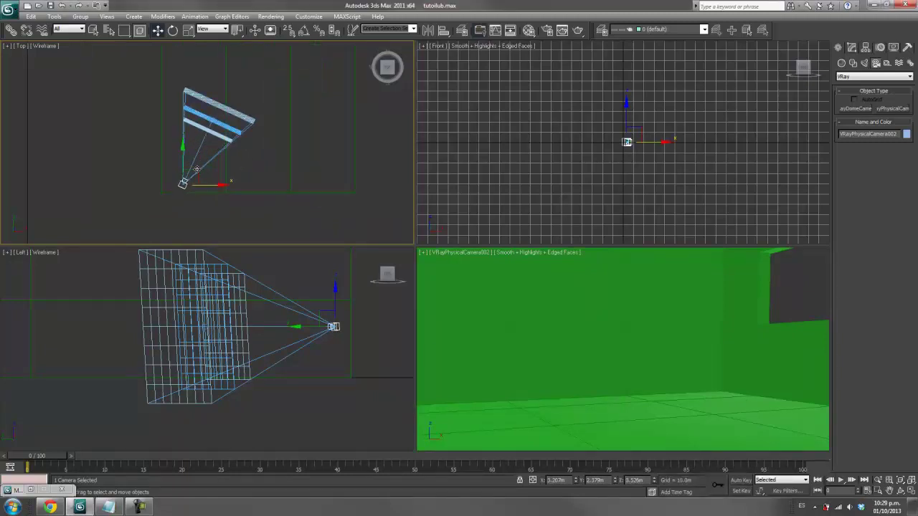
pyautogui.moveTo(190, 175); pyautogui.dragTo(223, 112)
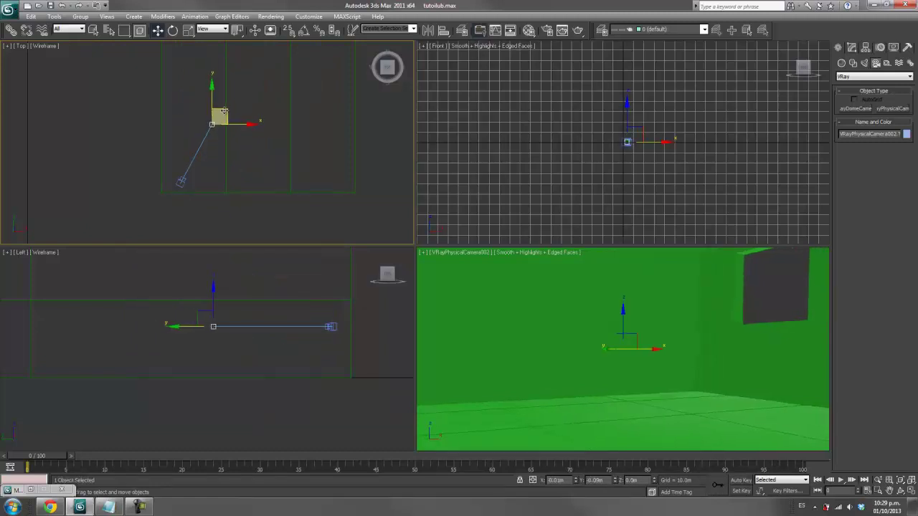
pyautogui.click(183, 181)
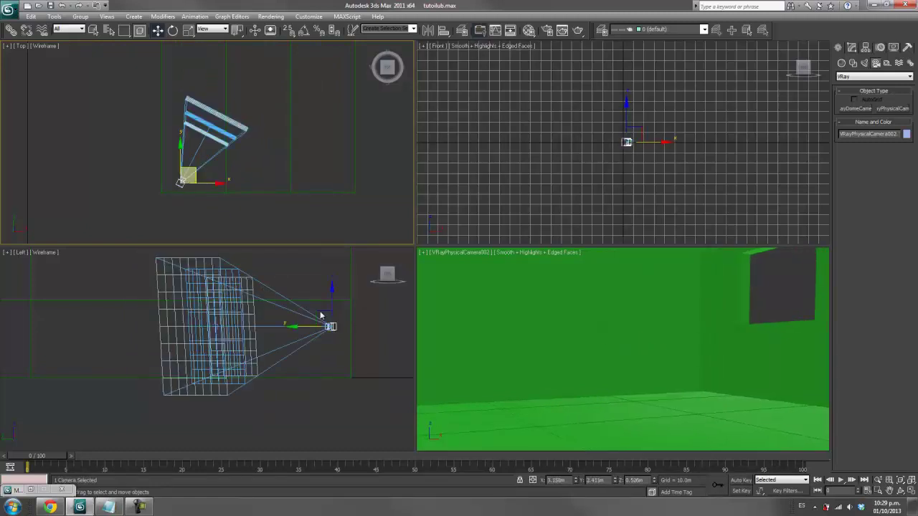
pyautogui.click(321, 351)
pyautogui.click(330, 328)
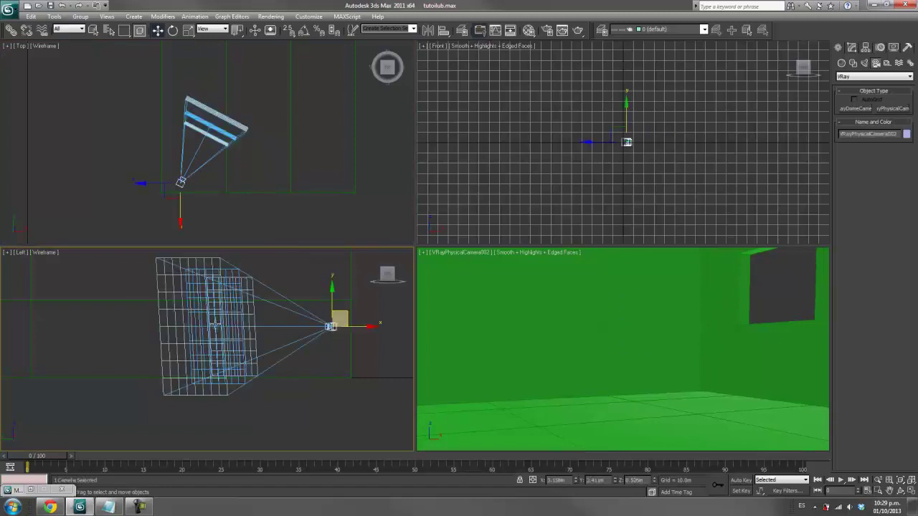
pyautogui.click(216, 328)
# - Raise the camera target and camera higher above the floor
pyautogui.scroll(2, 164, 305)
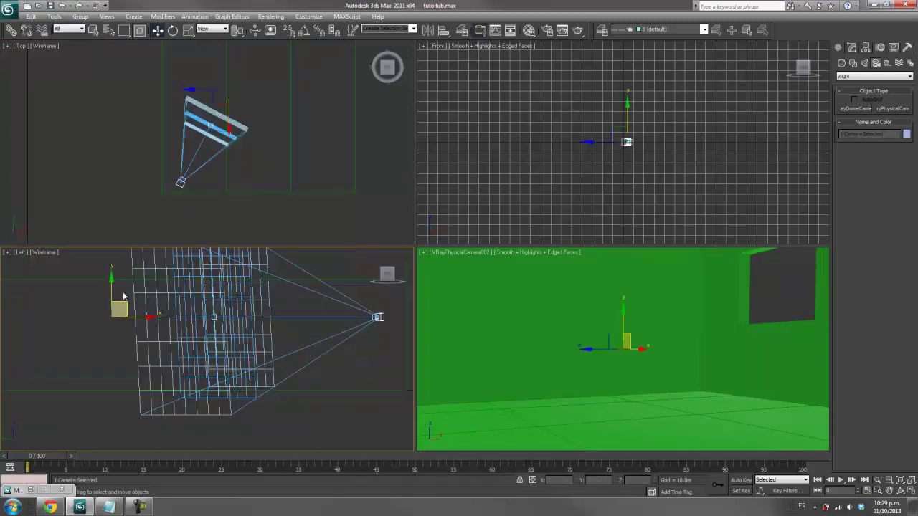
pyautogui.moveTo(112, 293); pyautogui.dragTo(111, 287)
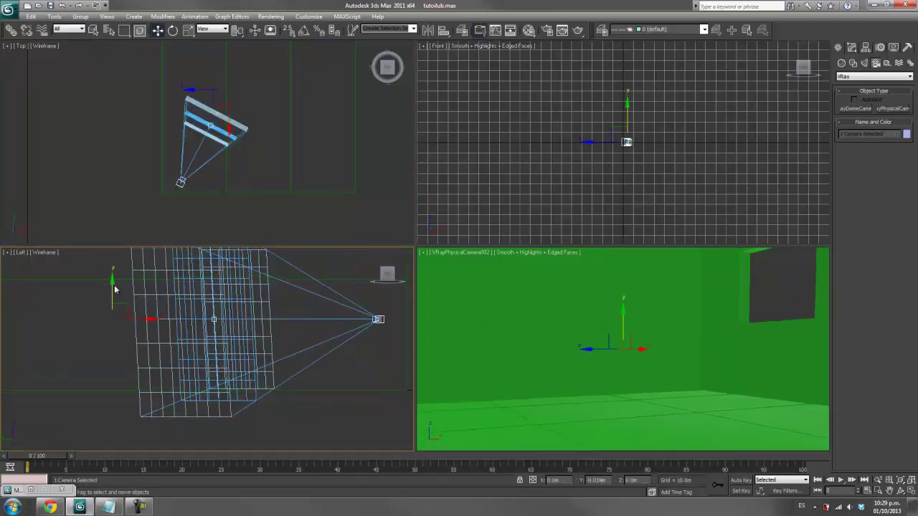
pyautogui.click(213, 298)
pyautogui.click(213, 298)
pyautogui.moveTo(215, 291); pyautogui.dragTo(215, 285)
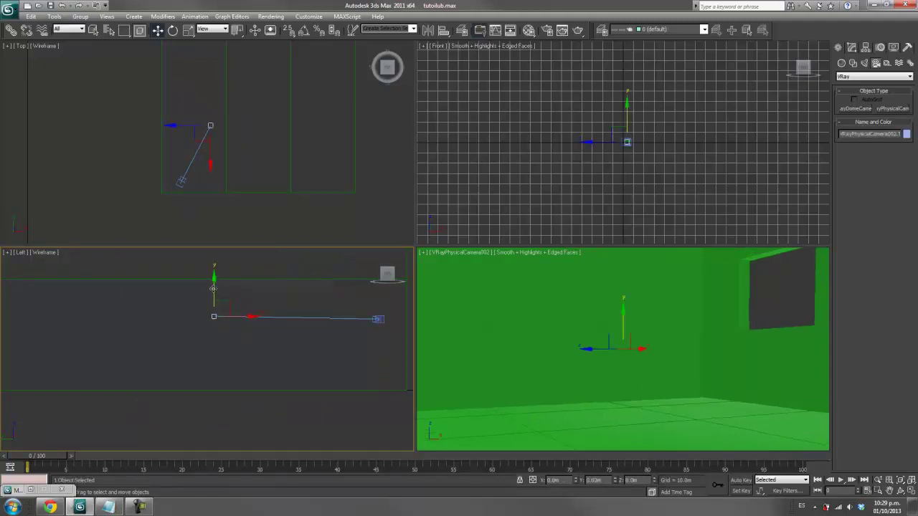
pyautogui.click(380, 320)
pyautogui.click(852, 47)
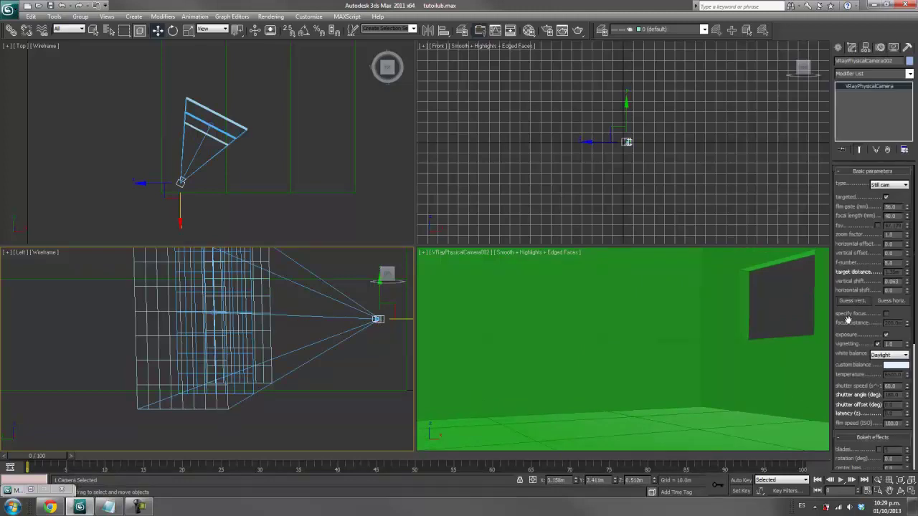
# - Set the camera's vertical shift to about 0.033, then let it auto-estimate
pyautogui.scroll(-1, 848, 313)
pyautogui.scroll(-1, 848, 313)
pyautogui.scroll(1, 847, 313)
pyautogui.moveTo(908, 286); pyautogui.dragTo(909, 288)
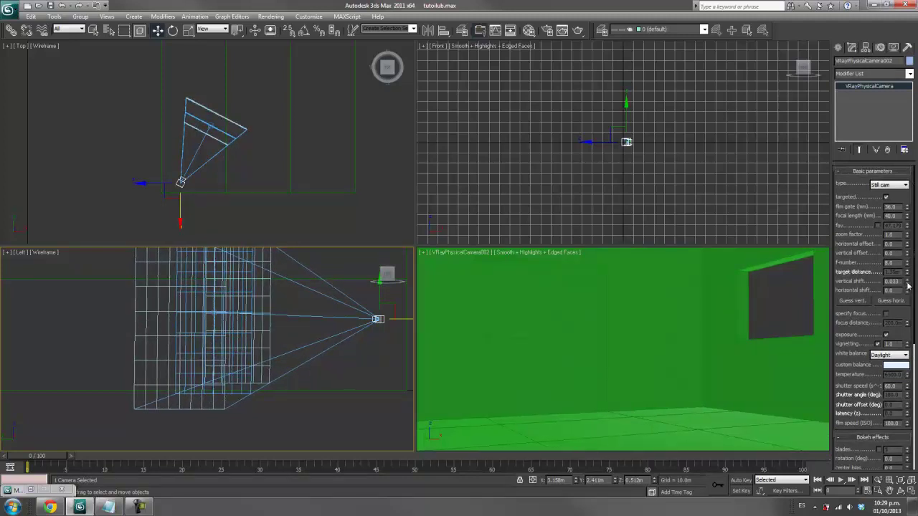
pyautogui.moveTo(908, 286); pyautogui.dragTo(908, 288)
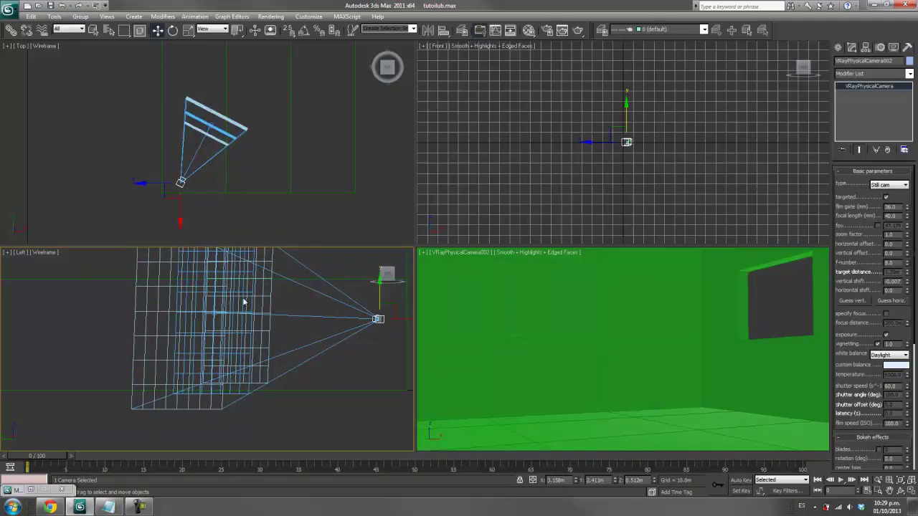
pyautogui.moveTo(241, 303); pyautogui.dragTo(287, 327, button='middle')
pyautogui.click(852, 300)
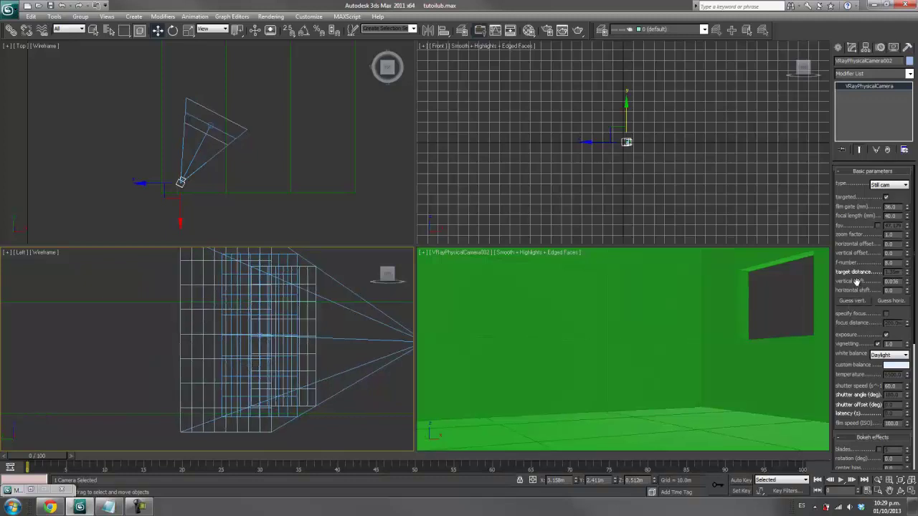
# - Select the camera body and apply a horizontal shift to its framing
pyautogui.scroll(-1, 220, 360)
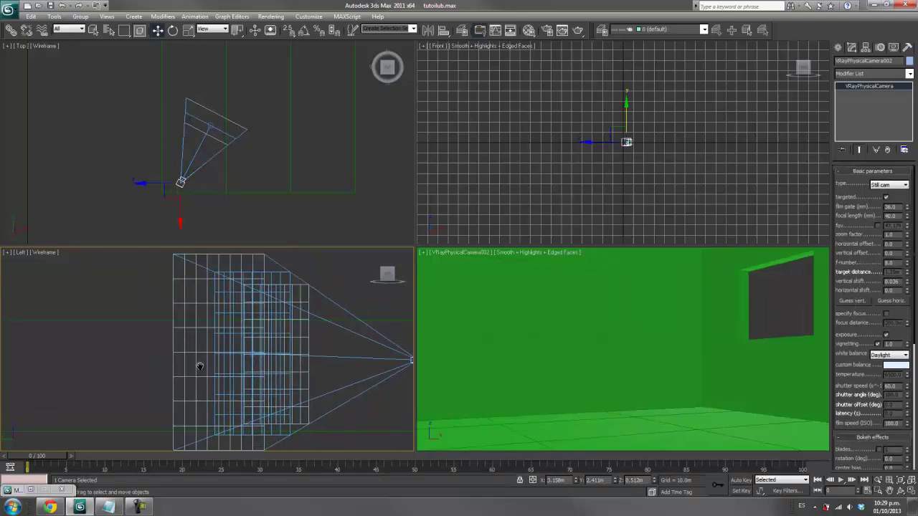
pyautogui.scroll(-2, 199, 369)
pyautogui.scroll(-2, 186, 379)
pyautogui.scroll(-2, 209, 373)
pyautogui.scroll(-1, 201, 370)
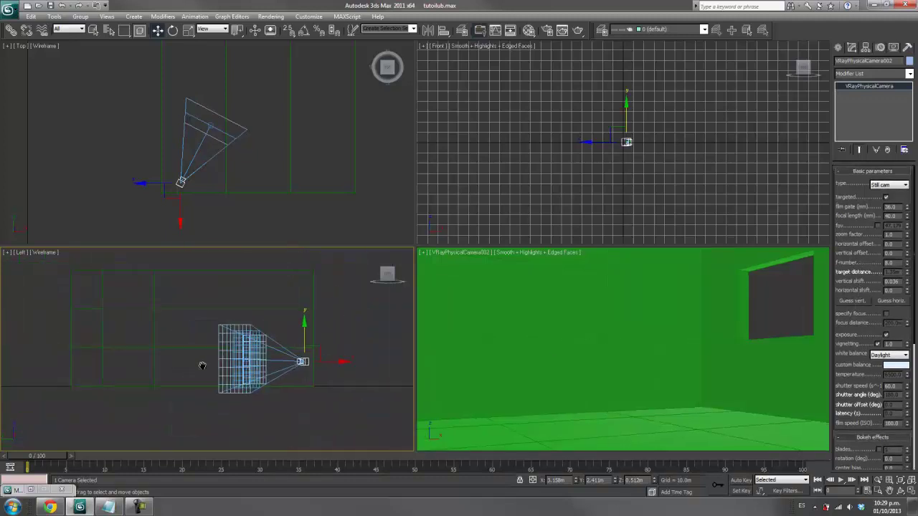
pyautogui.moveTo(201, 369); pyautogui.dragTo(337, 366, button='middle')
pyautogui.click(337, 366)
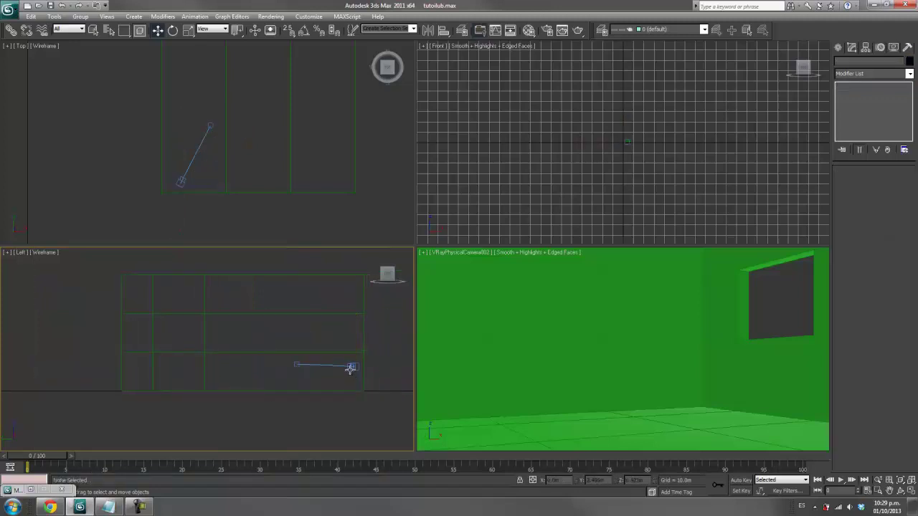
pyautogui.click(351, 368)
pyautogui.click(294, 364)
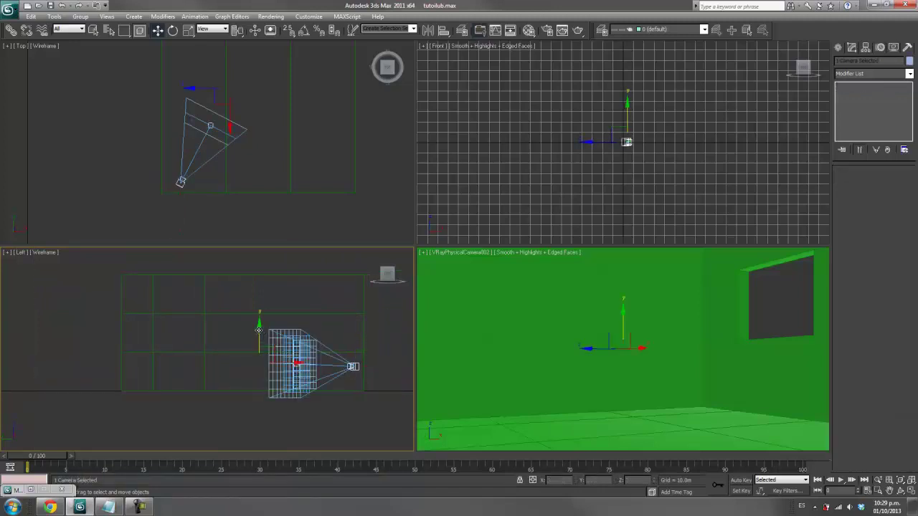
pyautogui.click(347, 370)
pyautogui.click(353, 364)
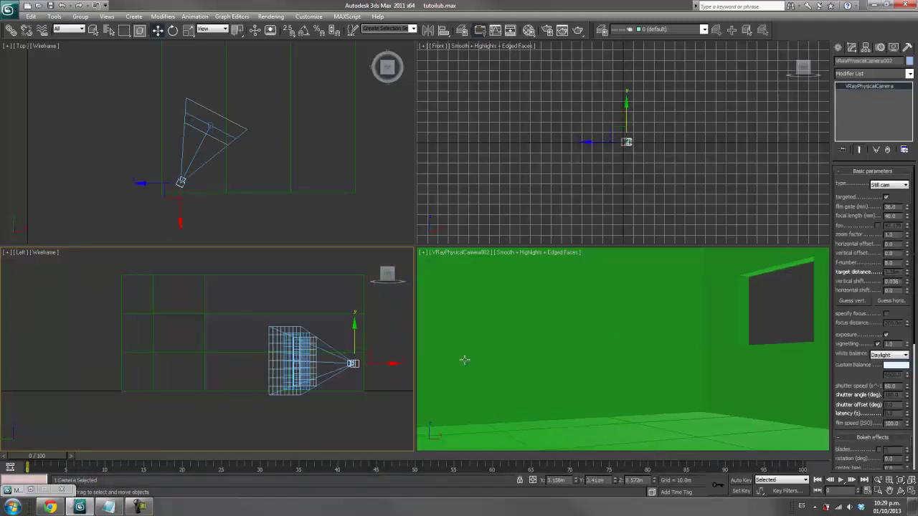
pyautogui.click(891, 302)
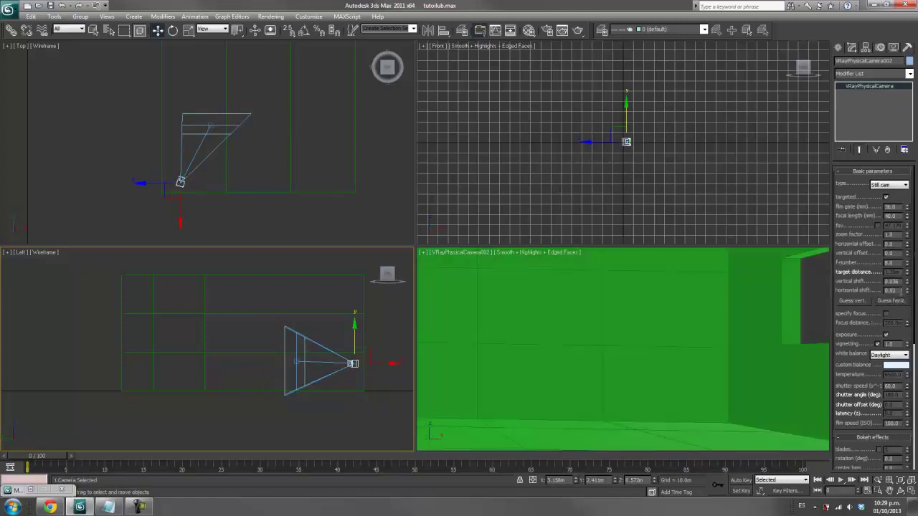
# - Rotate the camera -5° about Z in the Top view, then deselect and zoom out
pyautogui.click(300, 332)
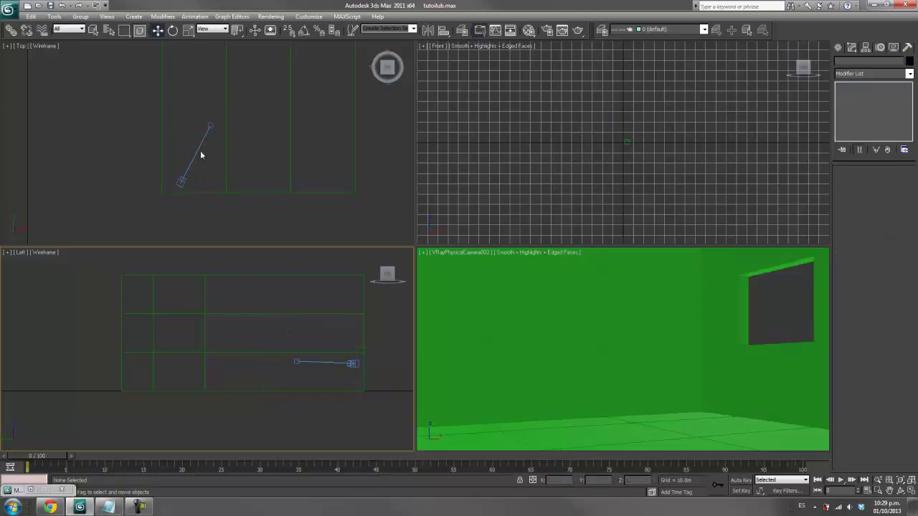
pyautogui.click(181, 178)
pyautogui.click(211, 126)
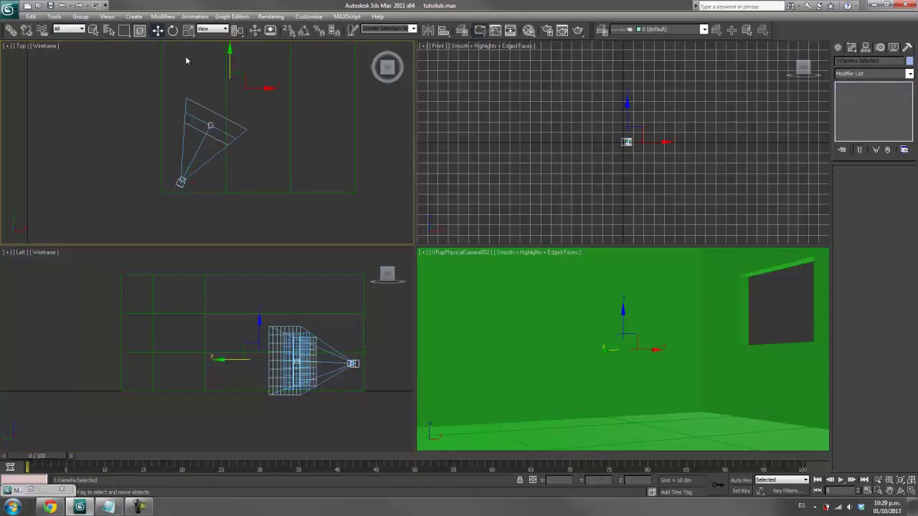
pyautogui.click(173, 31)
pyautogui.moveTo(244, 98); pyautogui.dragTo(239, 145, button='middle')
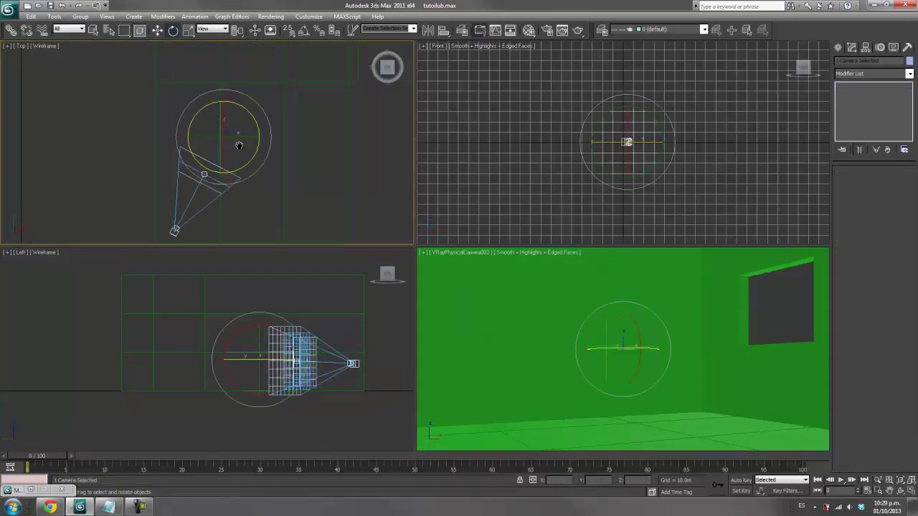
pyautogui.moveTo(252, 113); pyautogui.dragTo(242, 100)
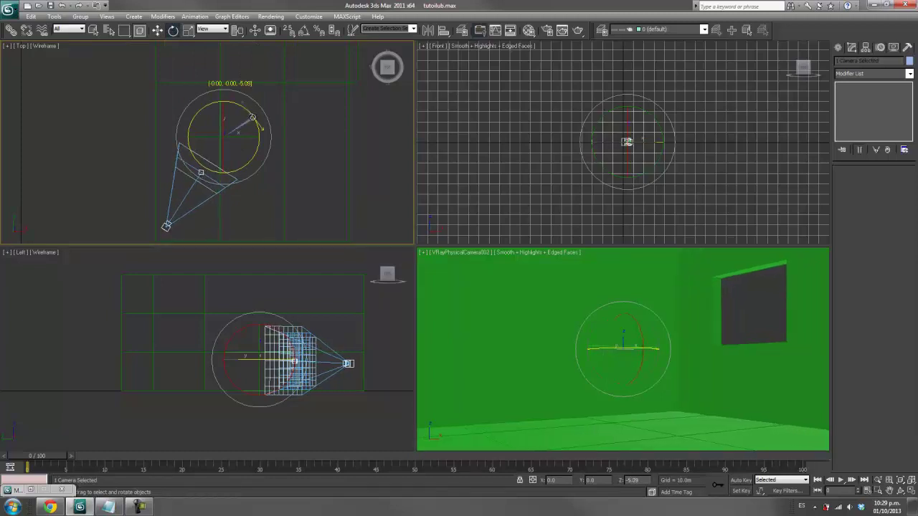
pyautogui.press('w')
pyautogui.click(388, 148)
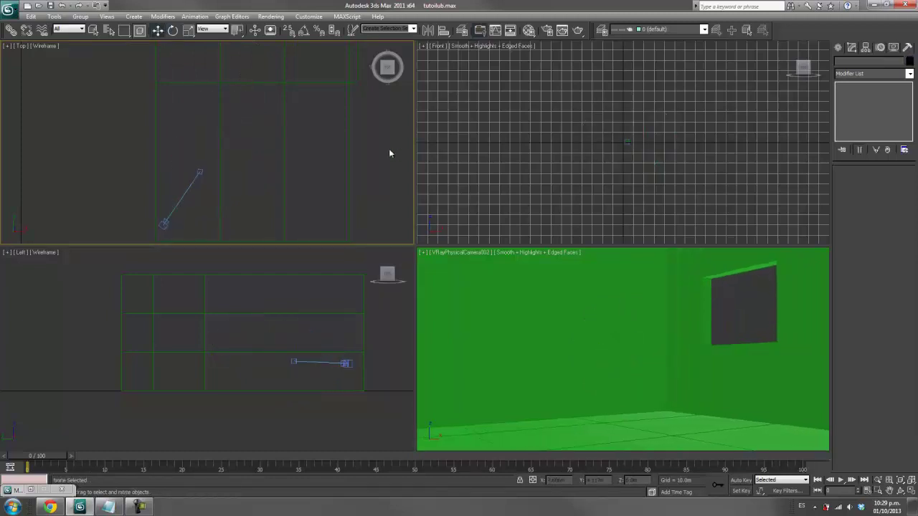
pyautogui.moveTo(338, 180); pyautogui.dragTo(282, 184, button='middle')
pyautogui.scroll(-3, 284, 185)
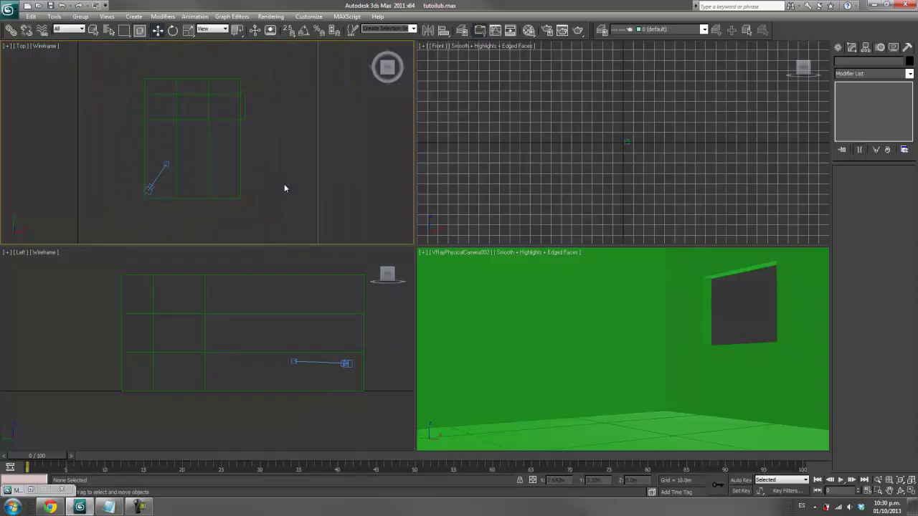
# - Make Material Editor sample slot 4 a VRayMtl
pyautogui.press('m')
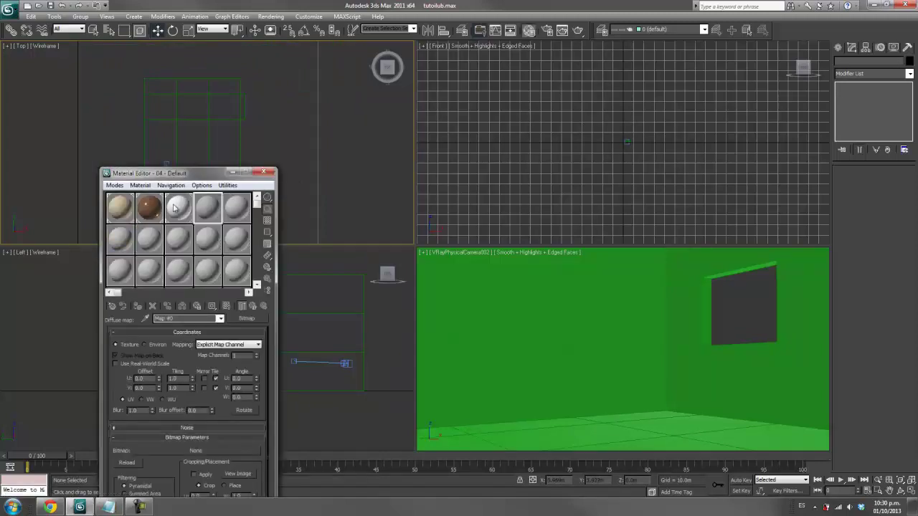
pyautogui.click(174, 208)
pyautogui.moveTo(131, 342); pyautogui.dragTo(130, 331)
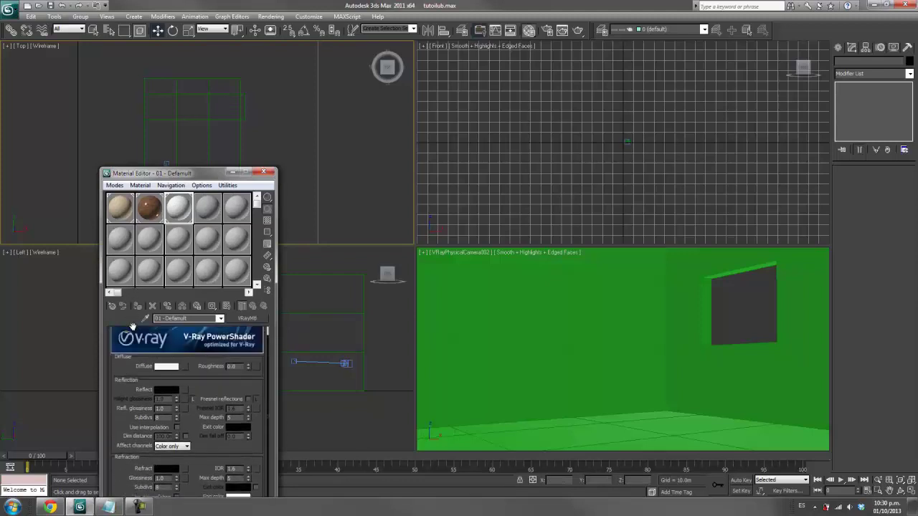
pyautogui.click(208, 207)
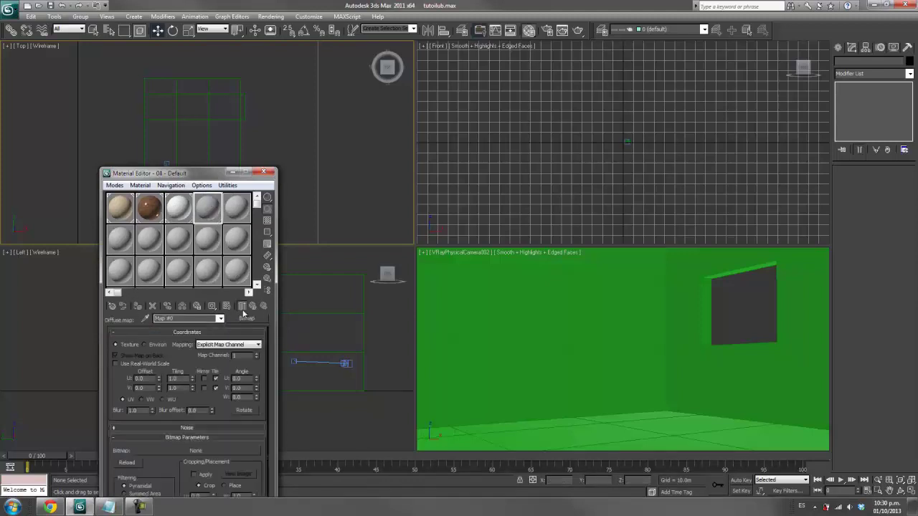
pyautogui.click(220, 318)
pyautogui.click(172, 327)
pyautogui.click(247, 319)
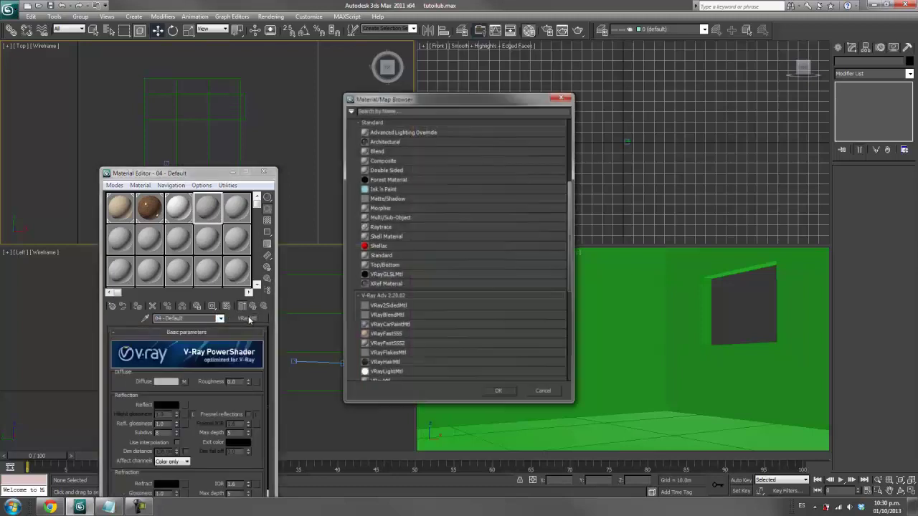
pyautogui.click(398, 122)
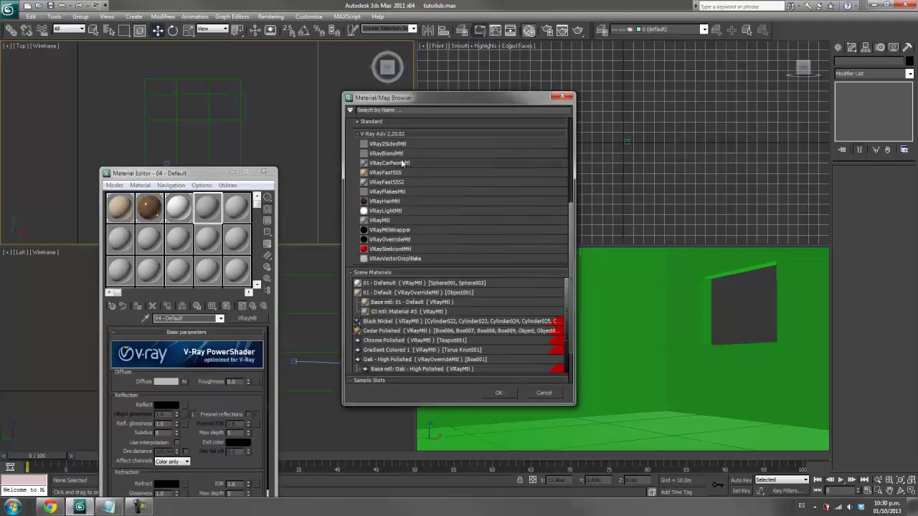
pyautogui.doubleClick(386, 220)
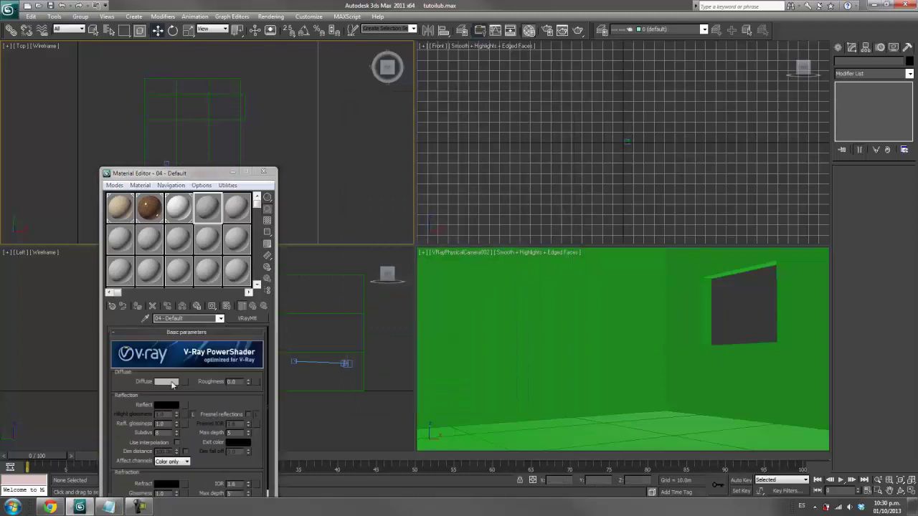
# - Lighten its Diffuse colour to near-white and assign 04 - Default to Box010
pyautogui.click(172, 385)
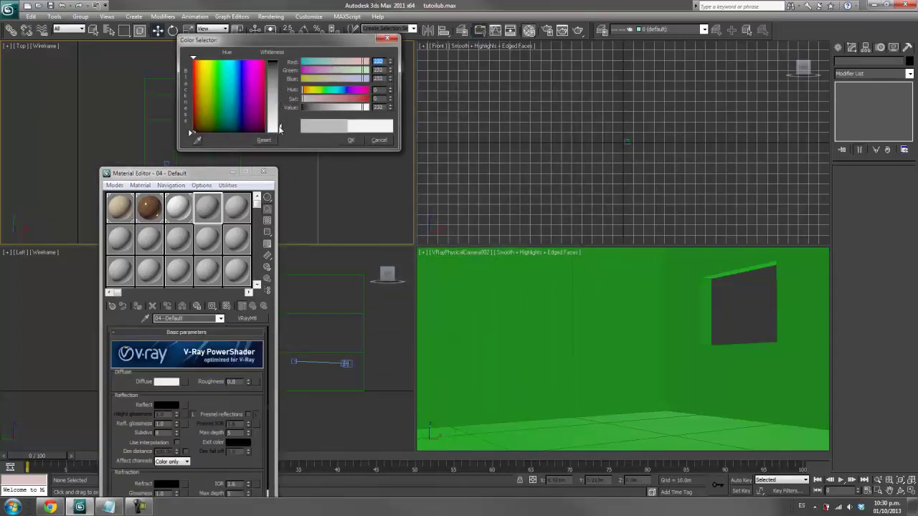
pyautogui.moveTo(282, 103); pyautogui.dragTo(279, 127)
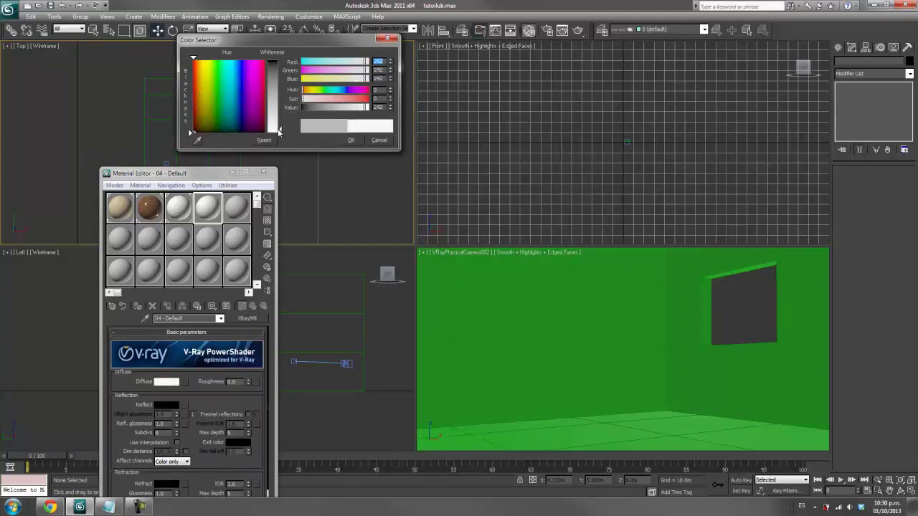
pyautogui.click(350, 140)
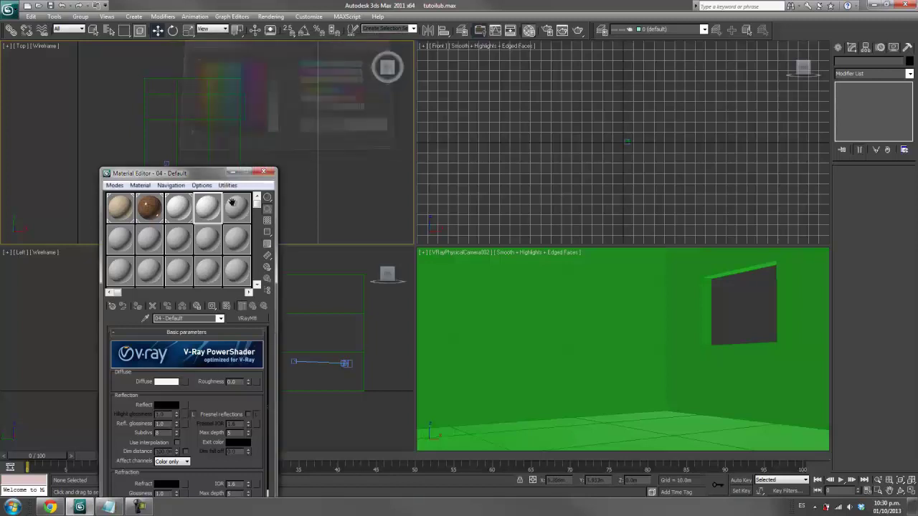
pyautogui.click(179, 210)
pyautogui.click(467, 284)
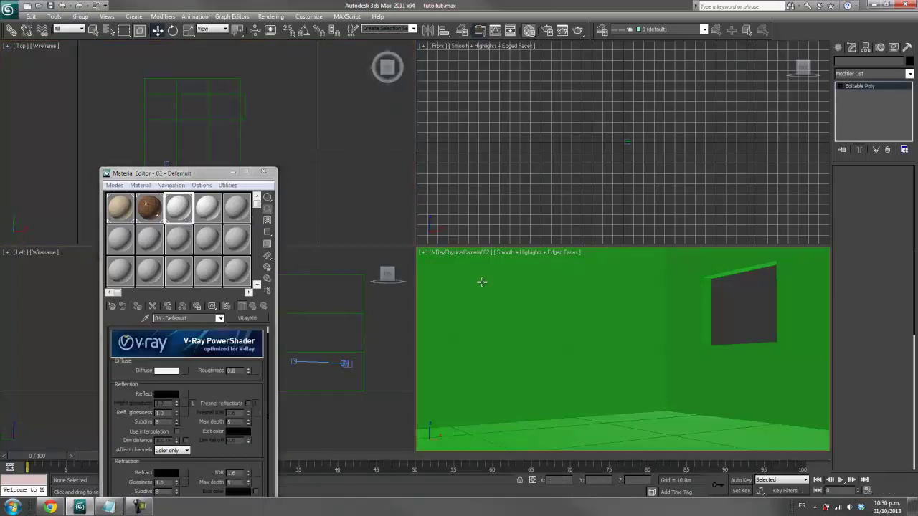
pyautogui.click(207, 210)
pyautogui.click(137, 306)
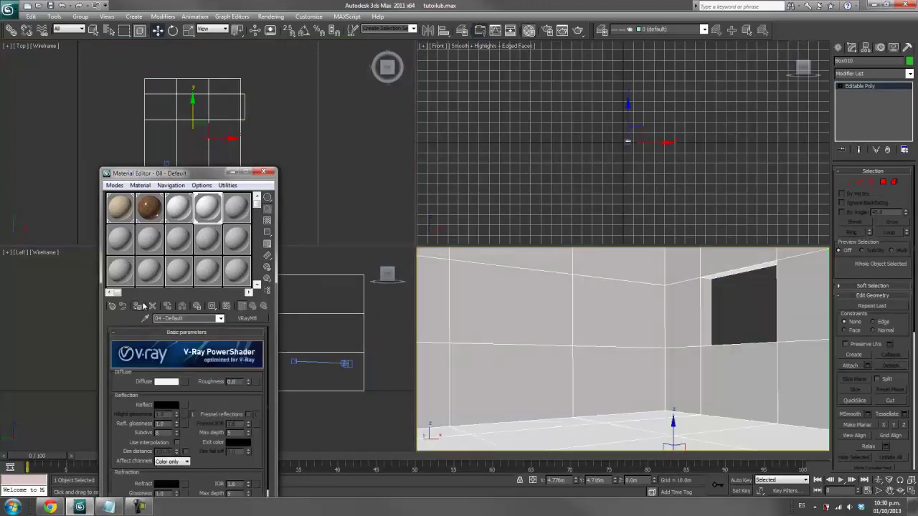
pyautogui.click(625, 314)
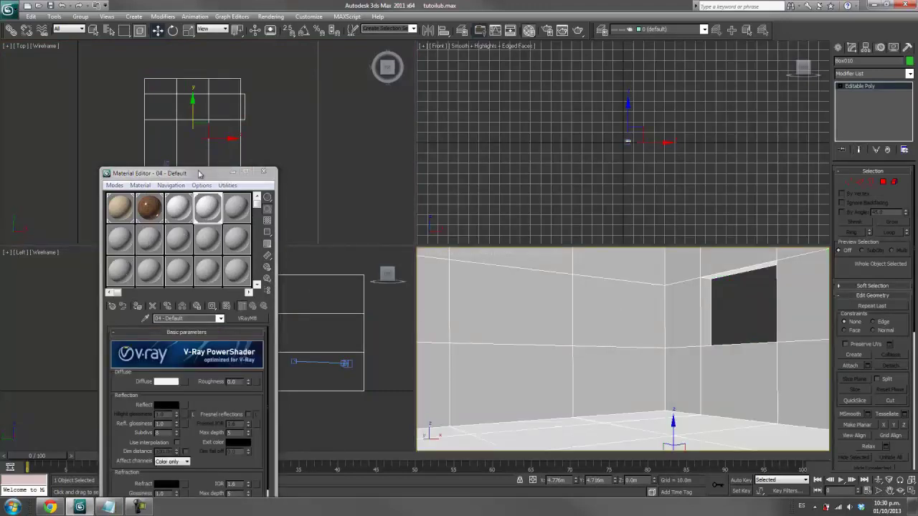
pyautogui.moveTo(201, 175); pyautogui.dragTo(179, 158)
pyautogui.click(228, 156)
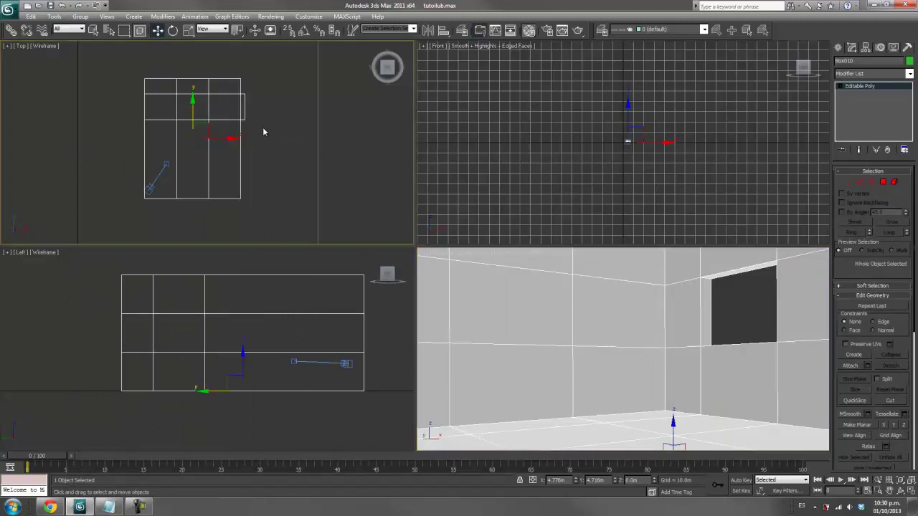
# - Pick the VRayLight tool from the VRay light category in the Create panel
pyautogui.moveTo(260, 128)
pyautogui.mouseDown(button='middle')
pyautogui.moveTo(214, 153)
pyautogui.moveTo(211, 141)
pyautogui.mouseUp(button='middle')
pyautogui.middleClick(270, 371)
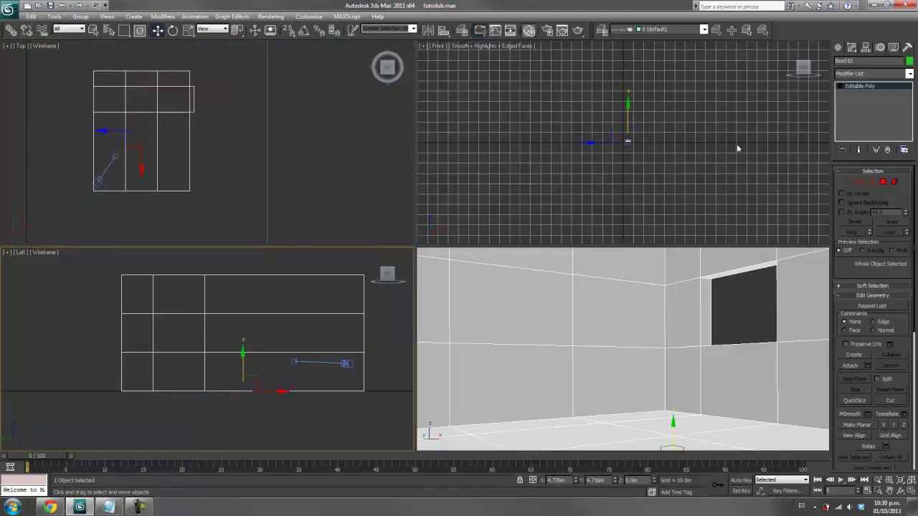
pyautogui.click(839, 48)
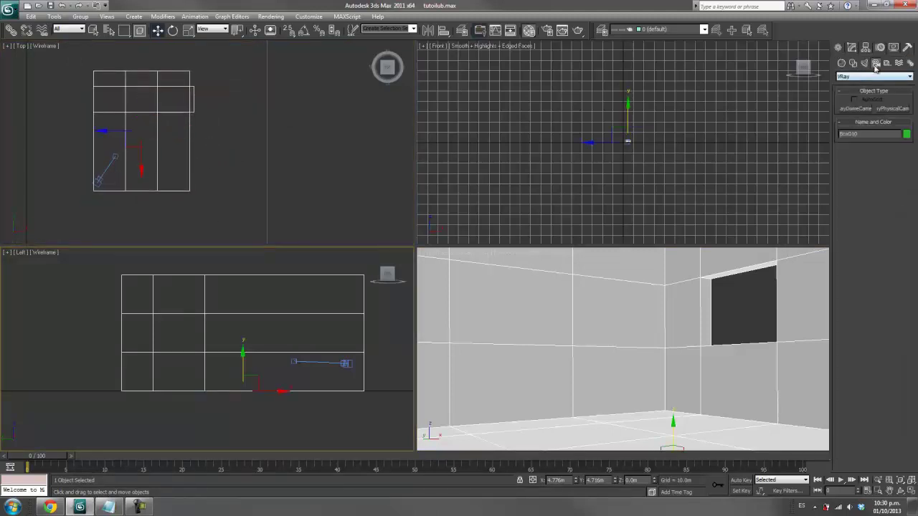
pyautogui.click(864, 63)
pyautogui.click(866, 77)
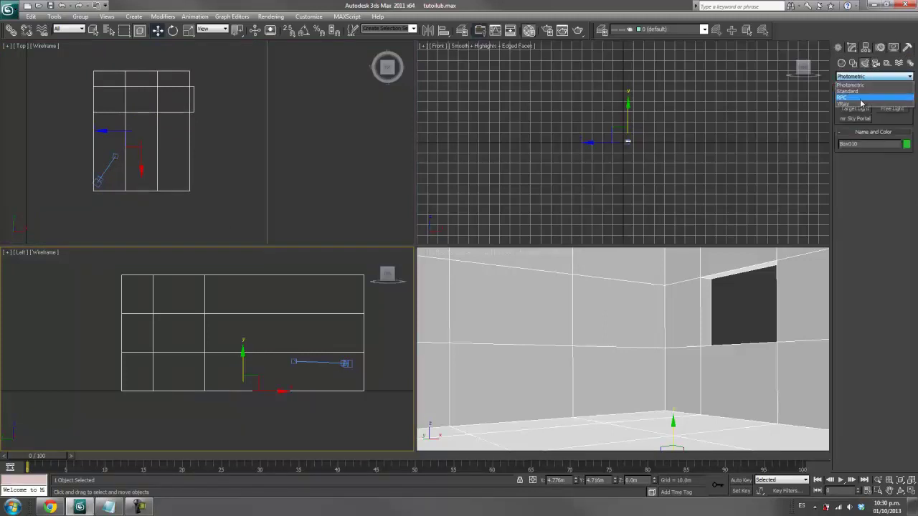
pyautogui.click(861, 105)
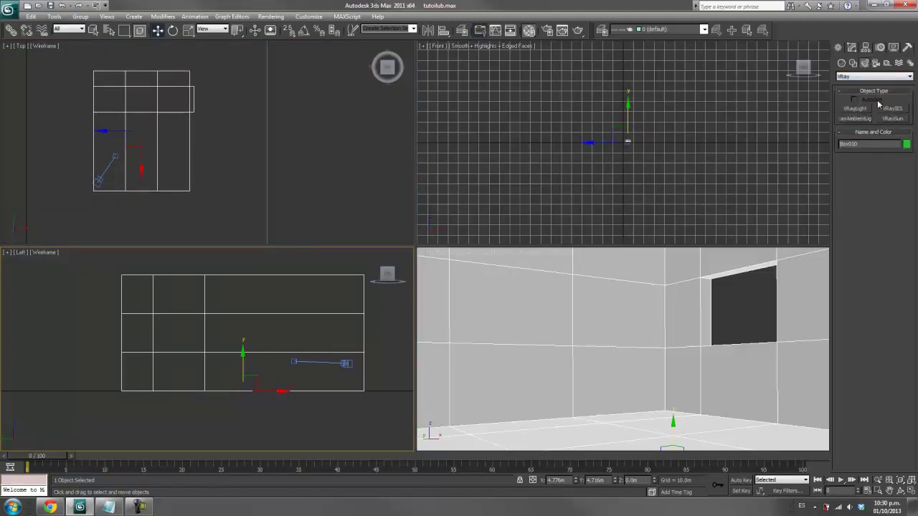
pyautogui.click(857, 111)
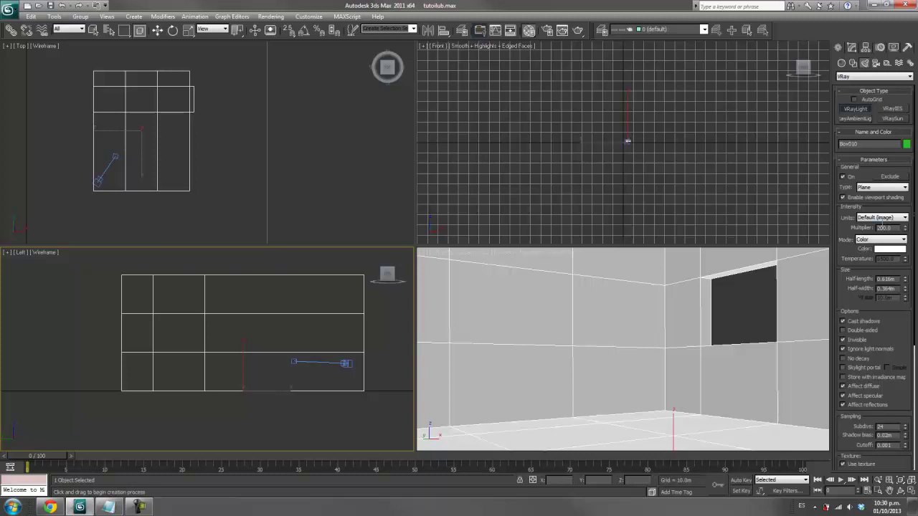
# - Draw a plane VRayLight in the Left view and move it to the window opening
pyautogui.scroll(1, 144, 345)
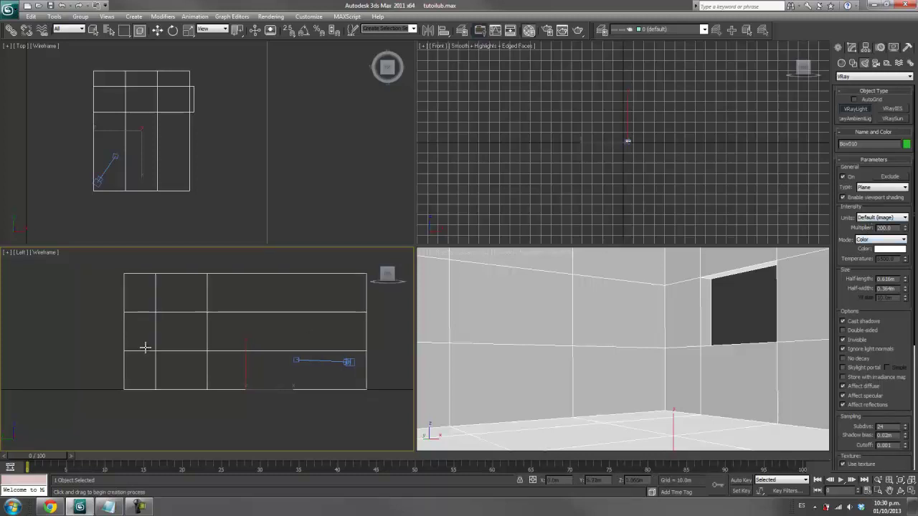
pyautogui.scroll(1, 146, 347)
pyautogui.scroll(1, 146, 347)
pyautogui.moveTo(149, 322); pyautogui.dragTo(131, 323, button='middle')
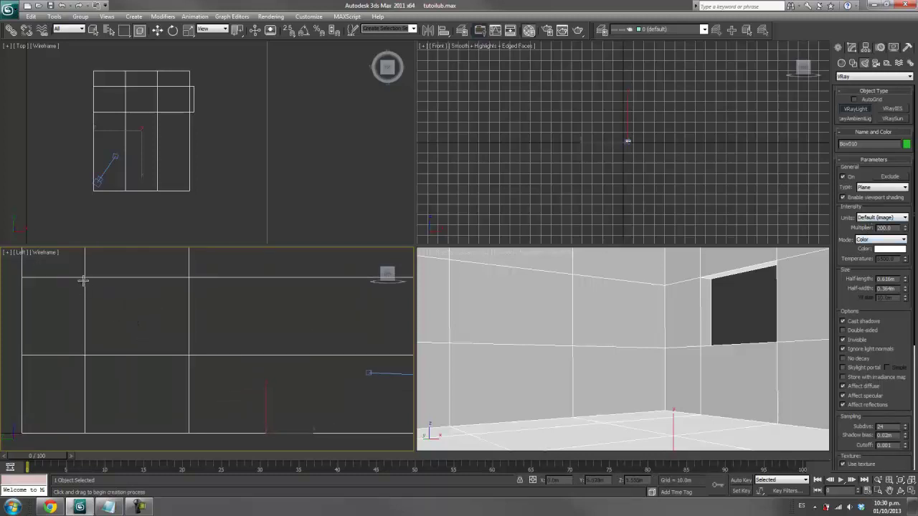
pyautogui.moveTo(79, 274)
pyautogui.mouseDown()
pyautogui.moveTo(150, 341)
pyautogui.moveTo(193, 359)
pyautogui.mouseUp()
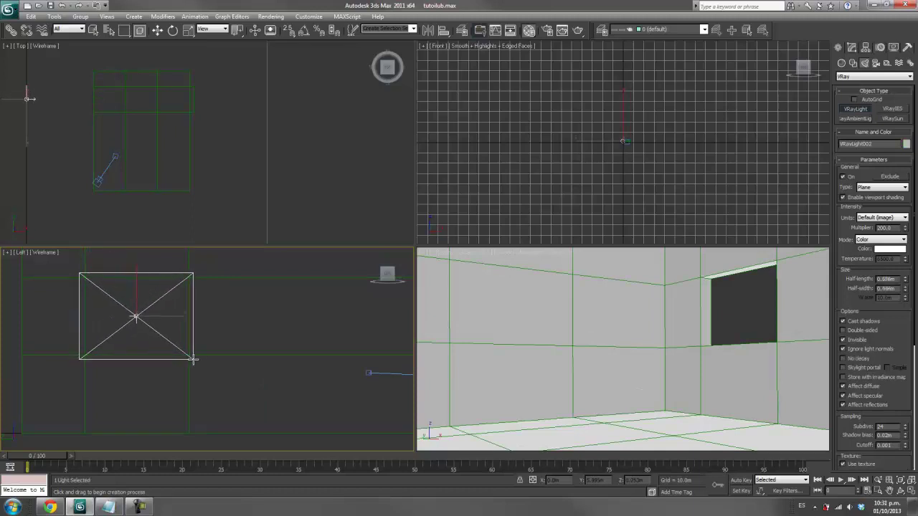
pyautogui.click(157, 29)
pyautogui.moveTo(41, 119); pyautogui.dragTo(92, 172, button='middle')
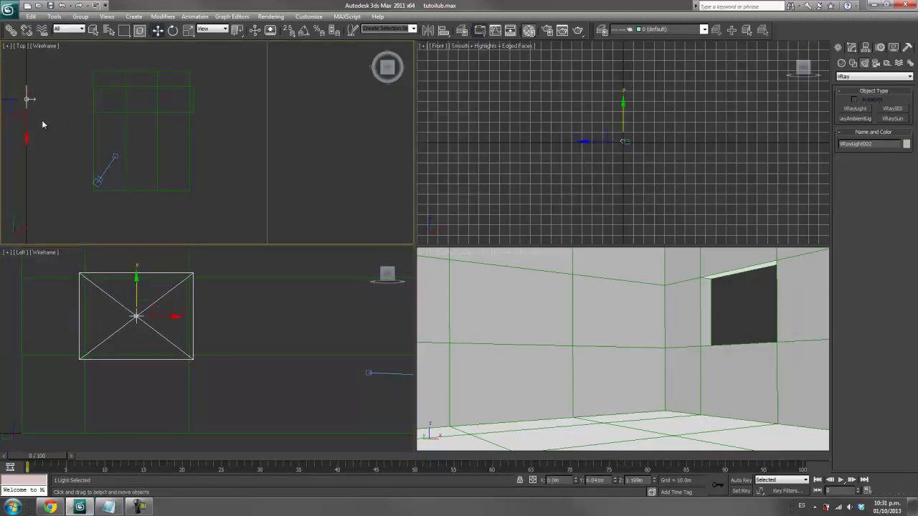
pyautogui.moveTo(120, 159); pyautogui.dragTo(266, 157)
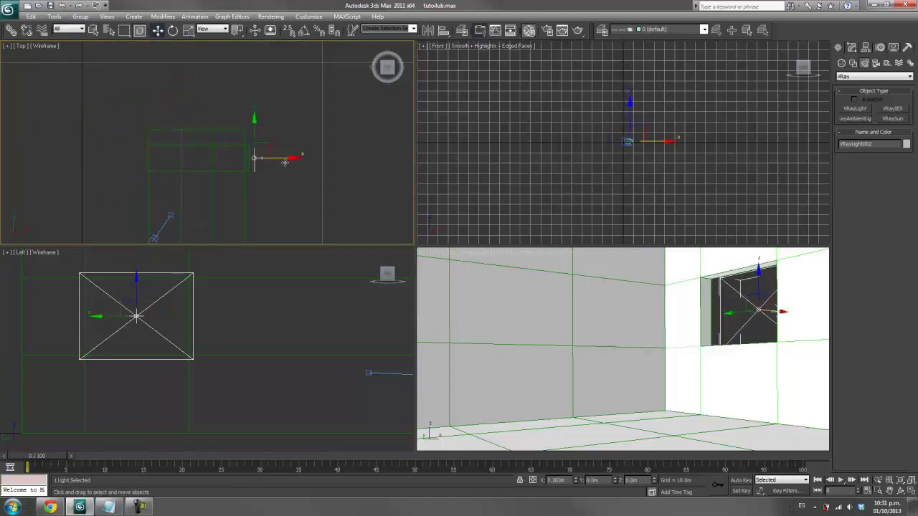
pyautogui.scroll(2, 266, 157)
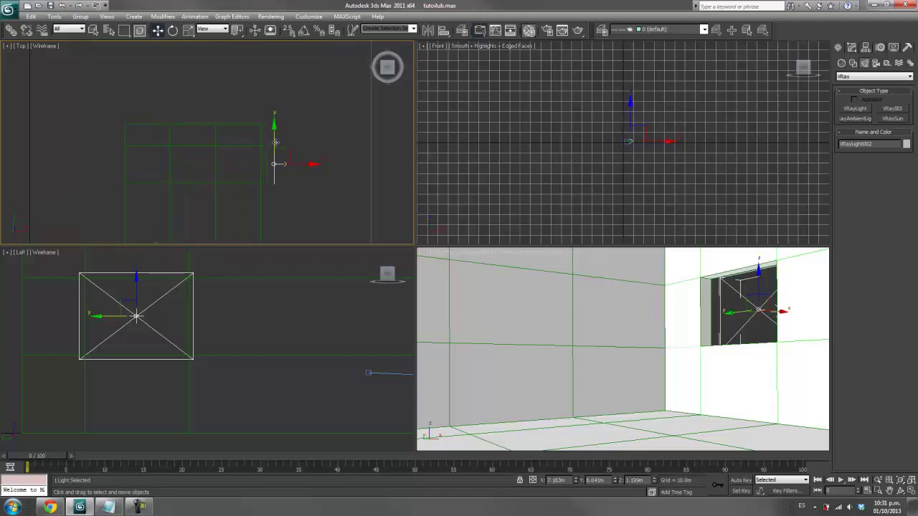
# - Rotate VRayLight002 about 90° and around Z so it faces into the room
pyautogui.click(56, 16)
pyautogui.click(308, 93)
pyautogui.click(173, 30)
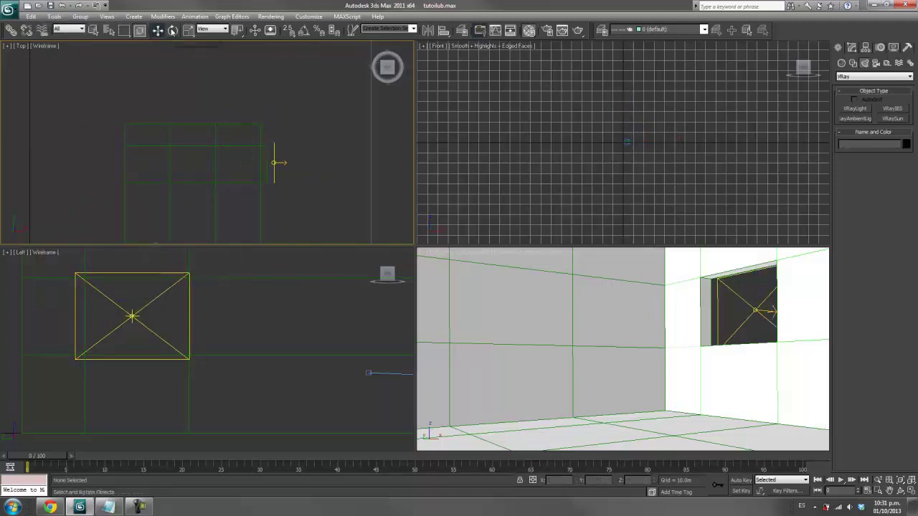
pyautogui.click(277, 163)
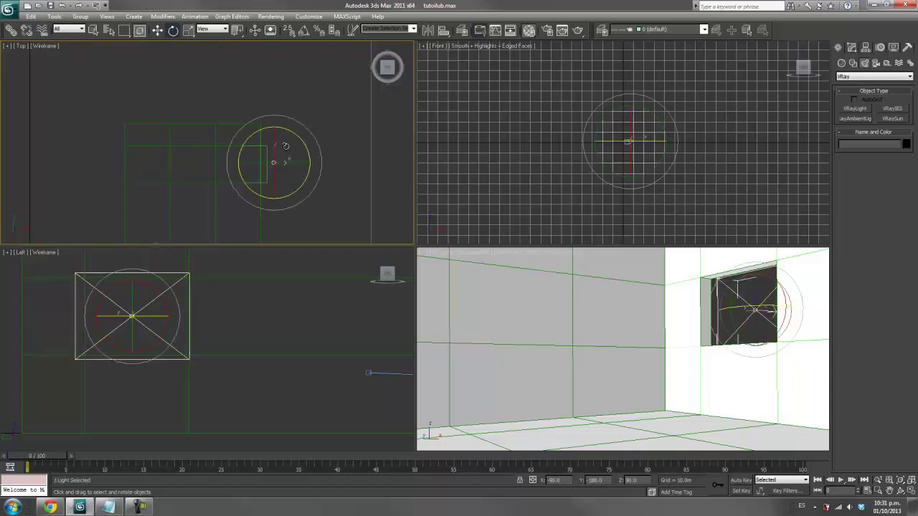
pyautogui.moveTo(299, 144)
pyautogui.mouseDown()
pyautogui.moveTo(311, 163)
pyautogui.moveTo(308, 196)
pyautogui.mouseUp()
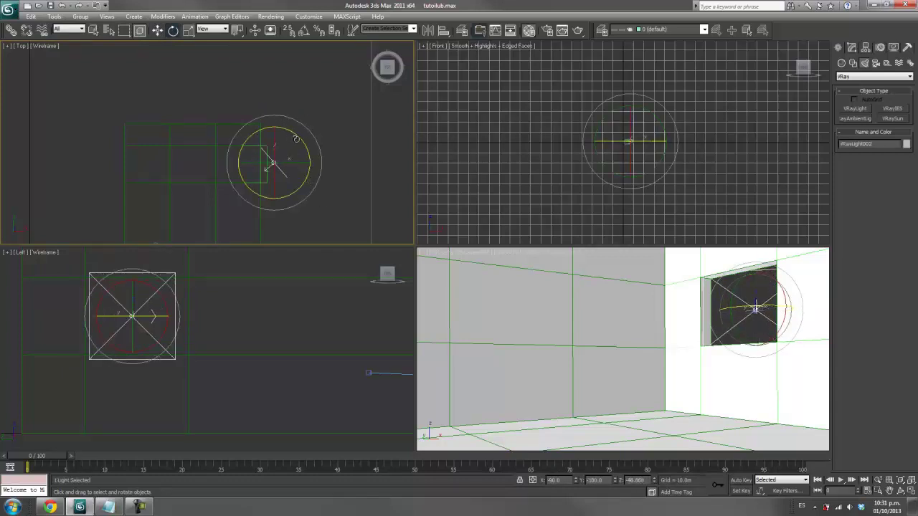
pyautogui.moveTo(296, 139); pyautogui.dragTo(310, 182)
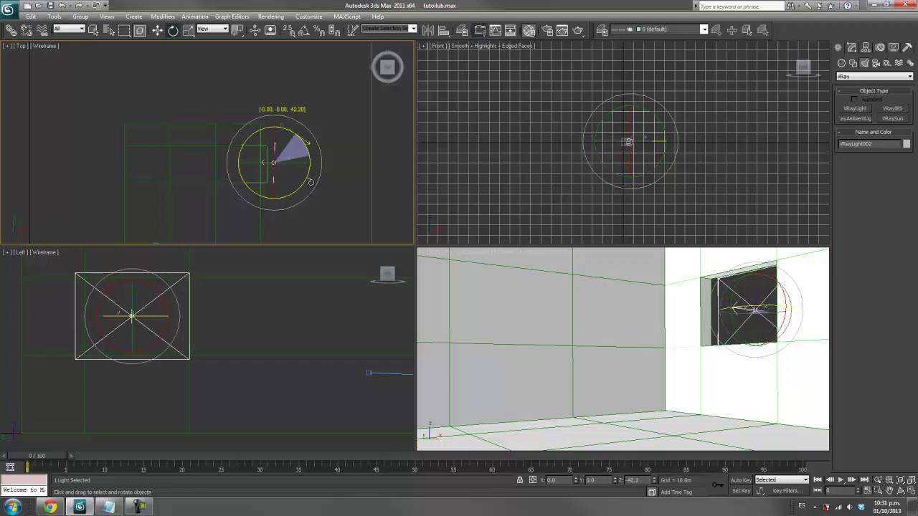
pyautogui.moveTo(290, 163); pyautogui.dragTo(273, 160)
# - Raise the light slightly in the Left view to sit in the window opening
pyautogui.click(157, 30)
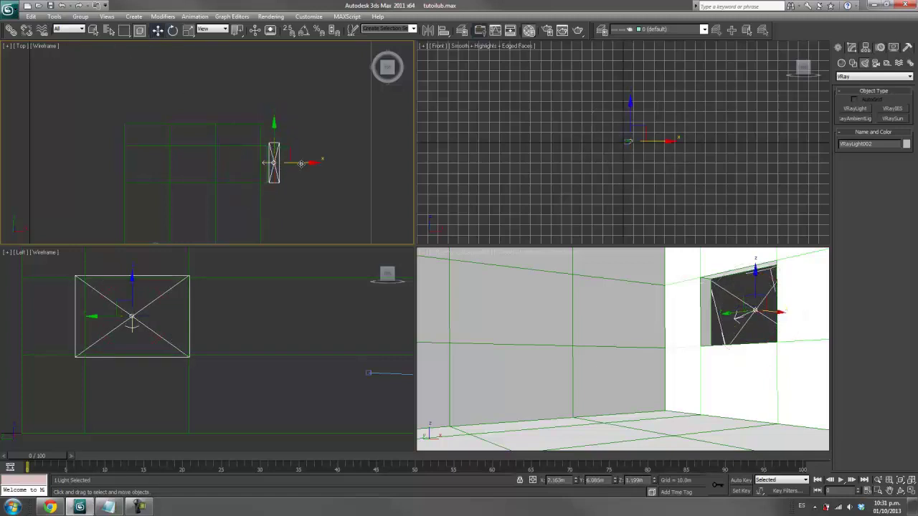
pyautogui.rightClick(142, 366)
pyautogui.moveTo(134, 280); pyautogui.dragTo(134, 273)
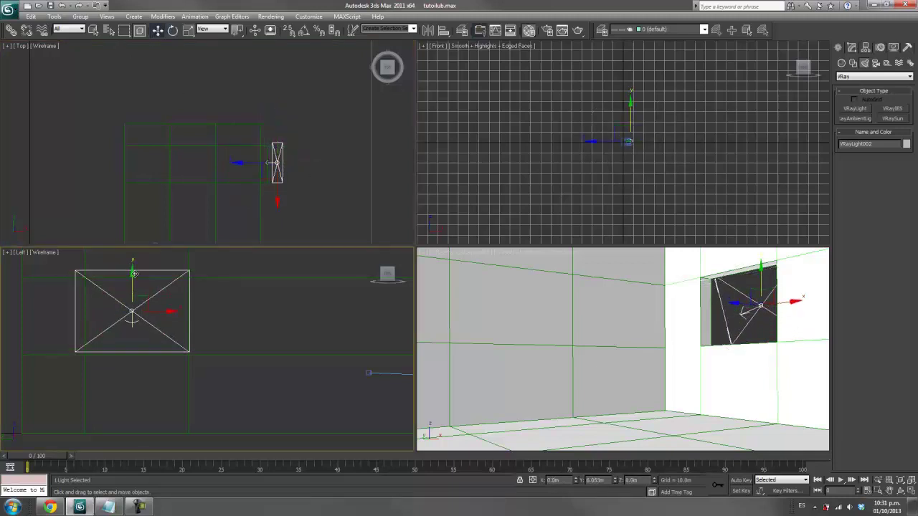
pyautogui.rightClick(502, 286)
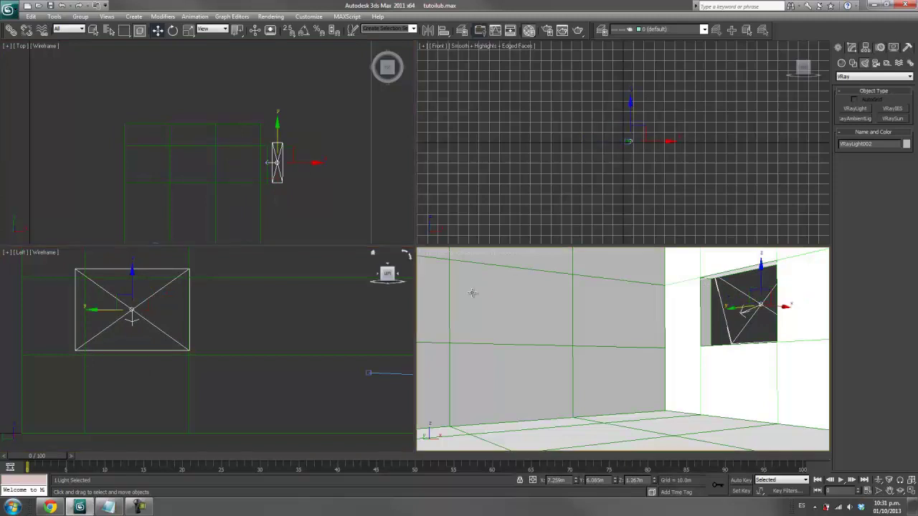
# - Open Render Setup and review the production renderer list, keeping V-Ray Adv 2.20.02
pyautogui.click(270, 16)
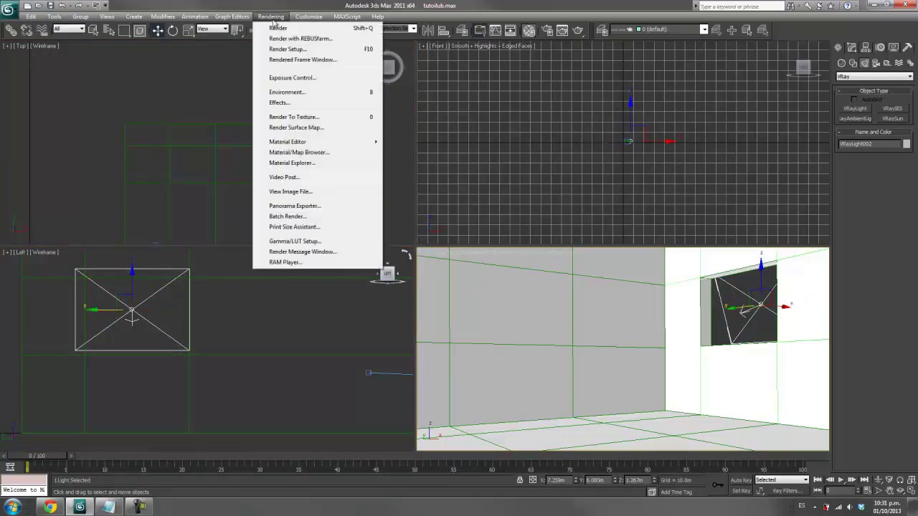
pyautogui.click(287, 49)
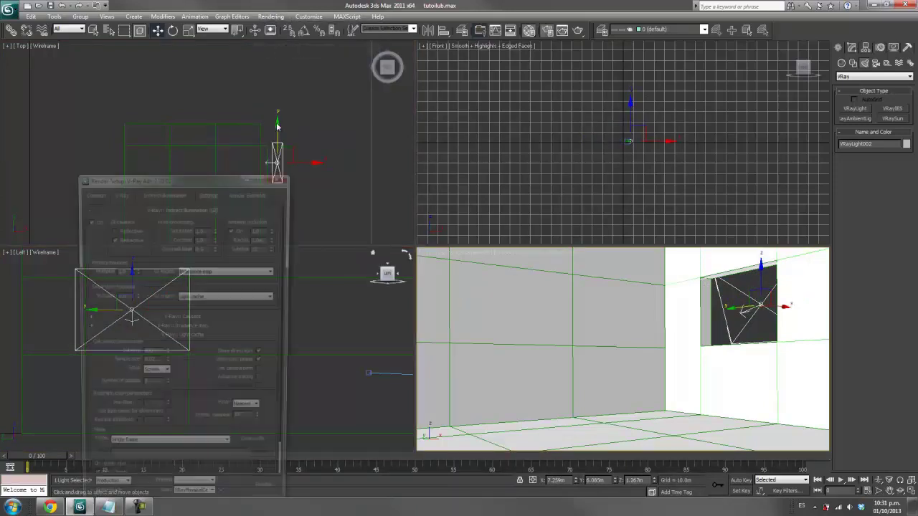
pyautogui.moveTo(172, 181); pyautogui.dragTo(210, 83)
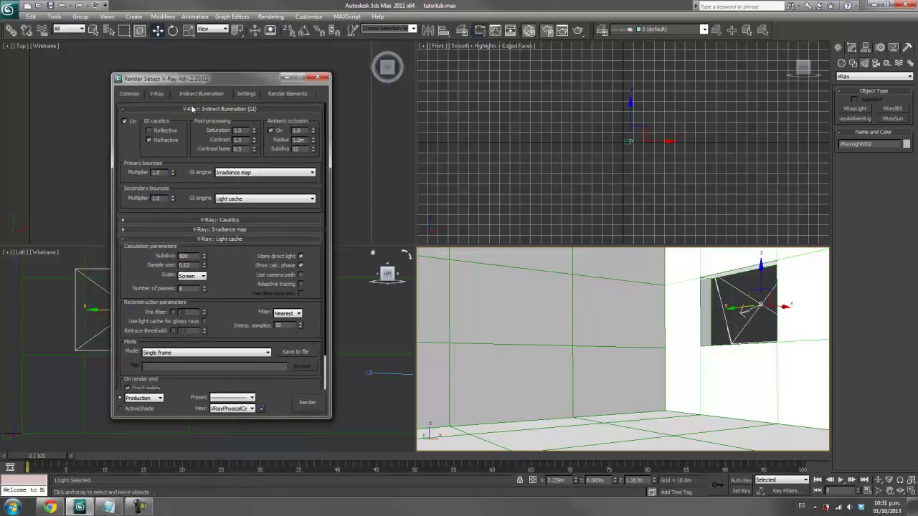
pyautogui.click(192, 109)
pyautogui.click(185, 141)
pyautogui.click(132, 94)
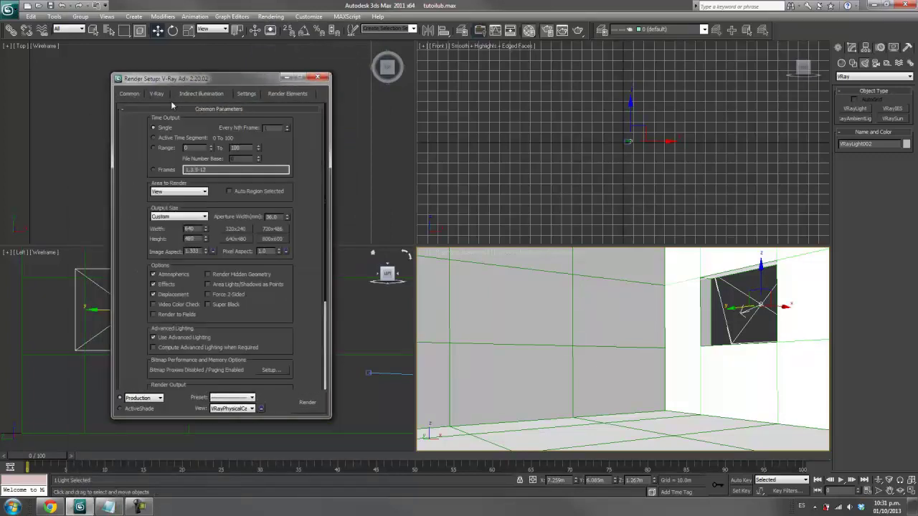
pyautogui.click(165, 110)
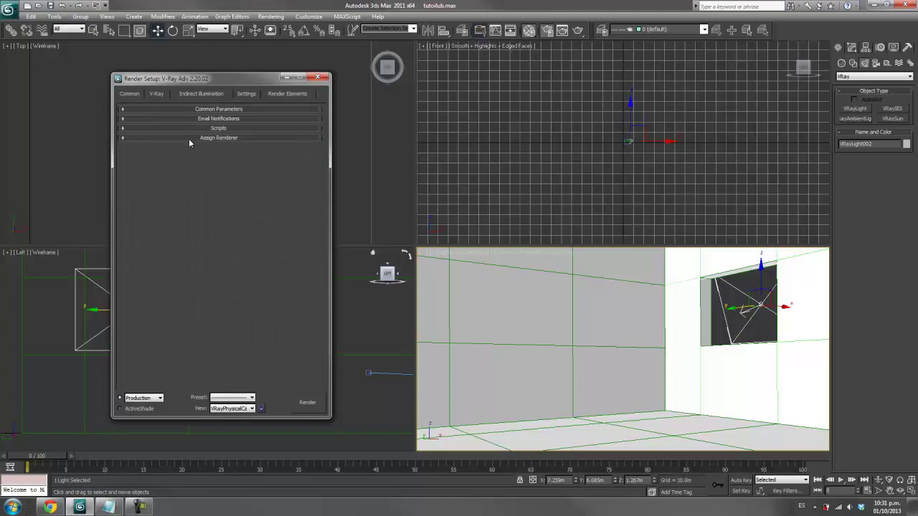
pyautogui.click(190, 138)
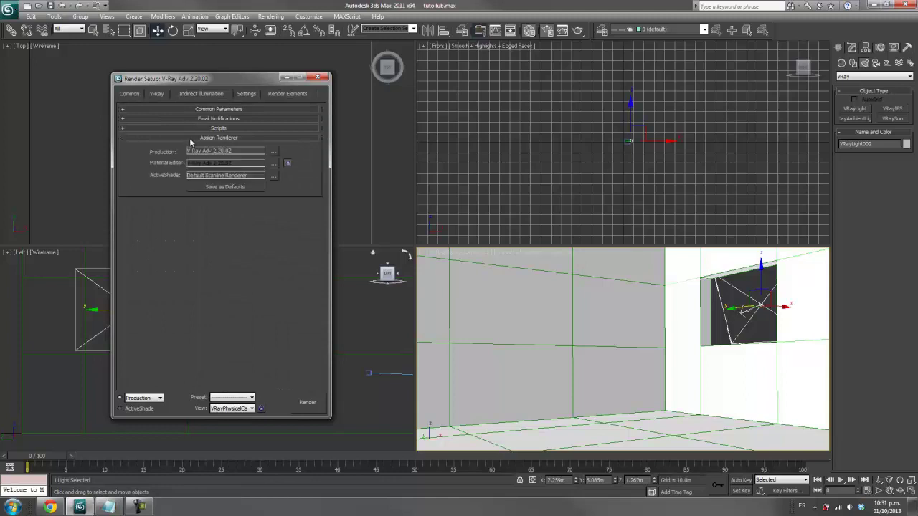
pyautogui.click(274, 152)
pyautogui.click(195, 208)
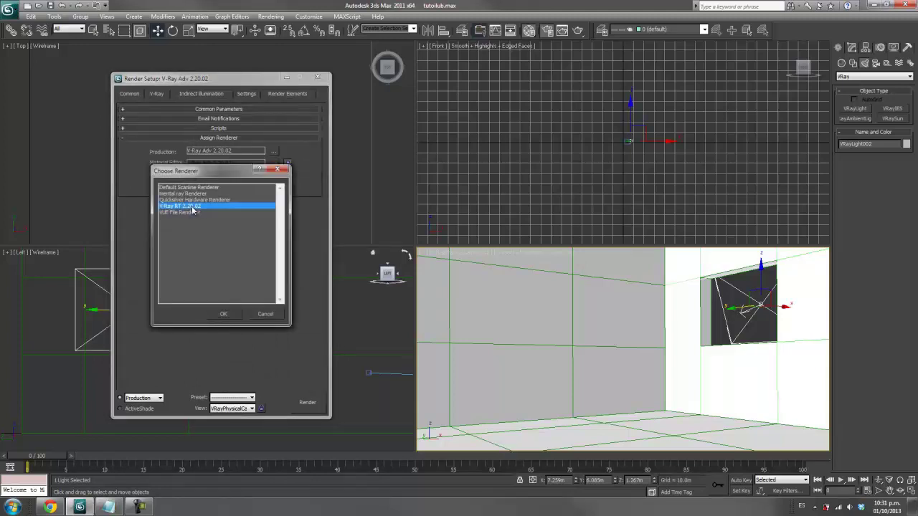
pyautogui.click(190, 194)
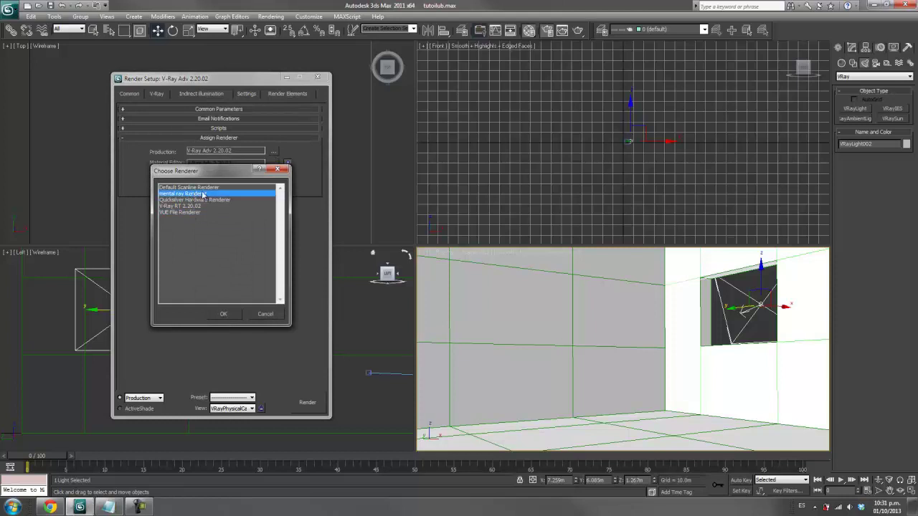
pyautogui.click(266, 315)
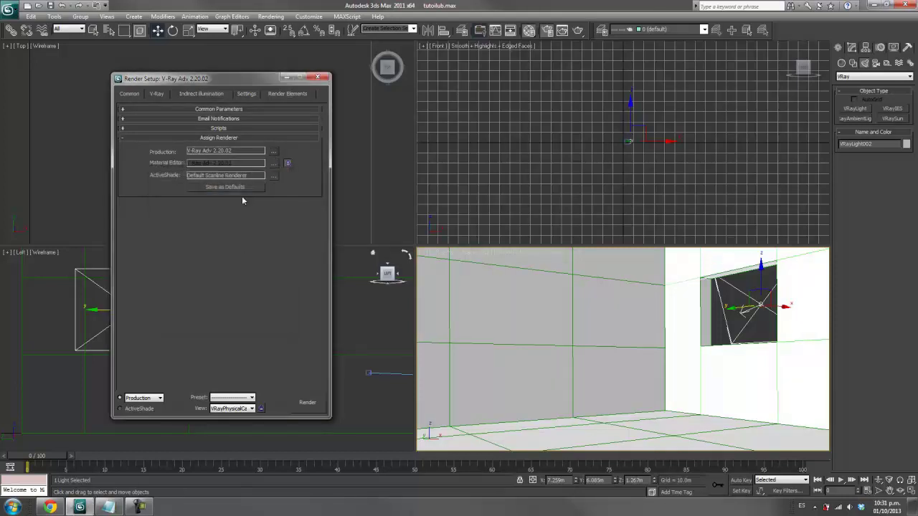
# - Keep V-Ray's built-in frame buffer enabled with 1200×720 output
pyautogui.click(153, 101)
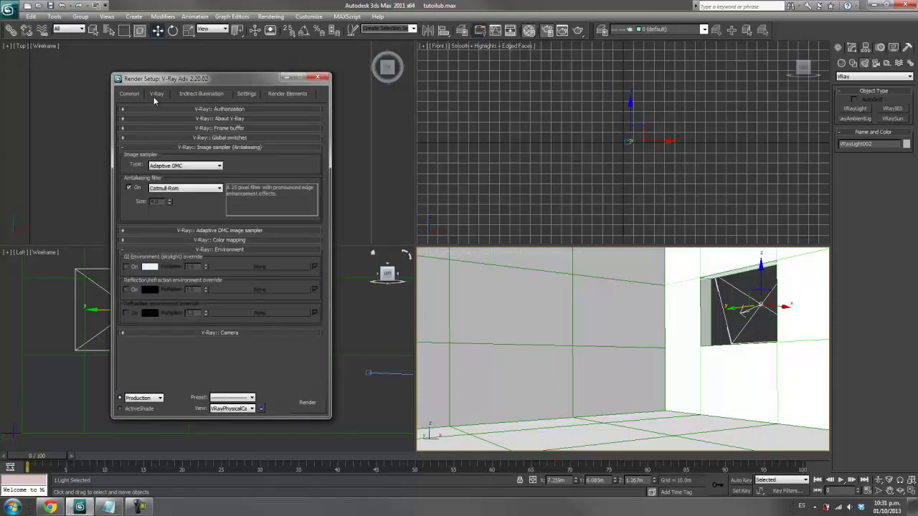
pyautogui.click(206, 147)
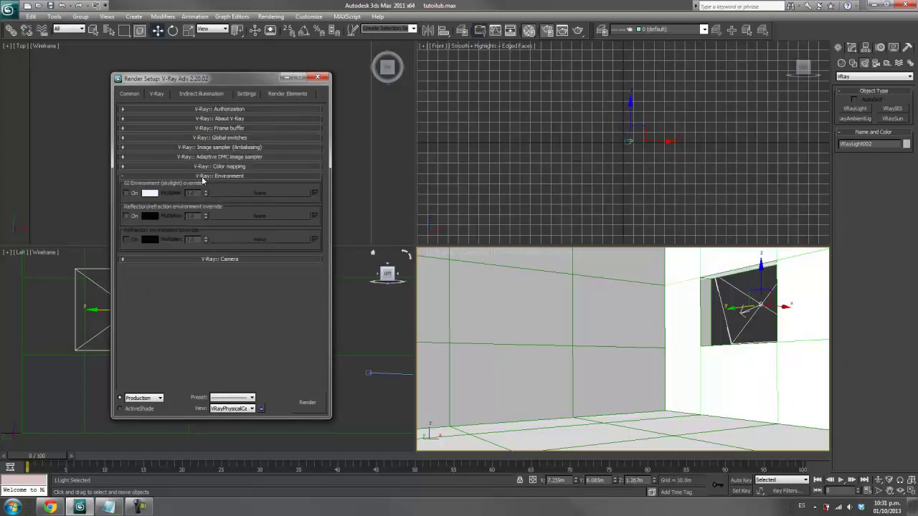
pyautogui.click(204, 176)
pyautogui.click(218, 129)
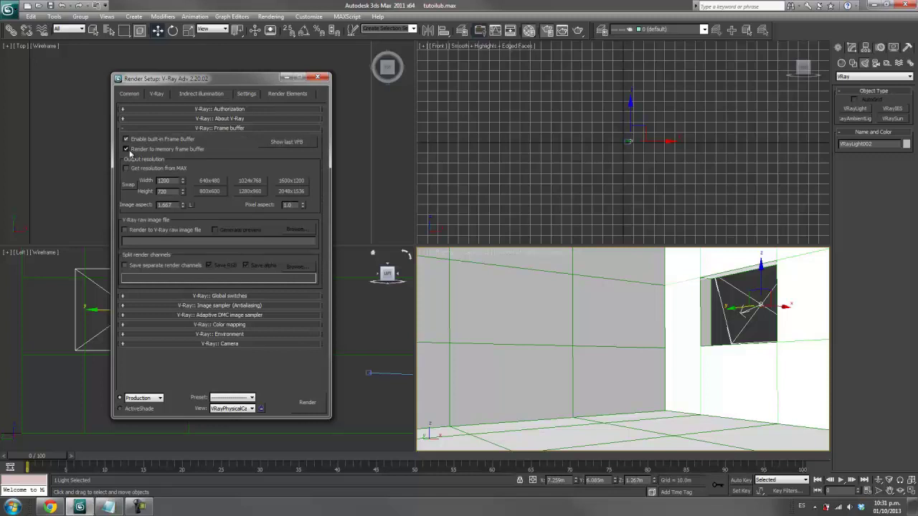
pyautogui.click(126, 139)
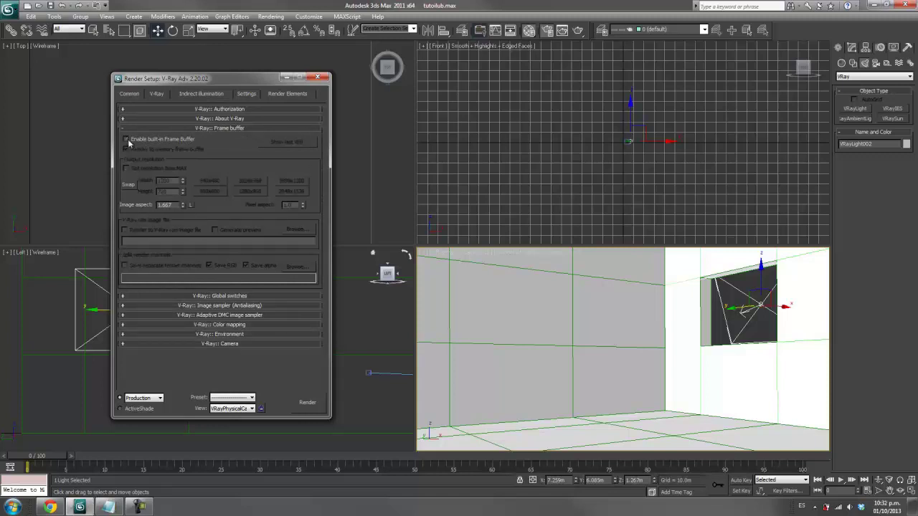
pyautogui.click(127, 139)
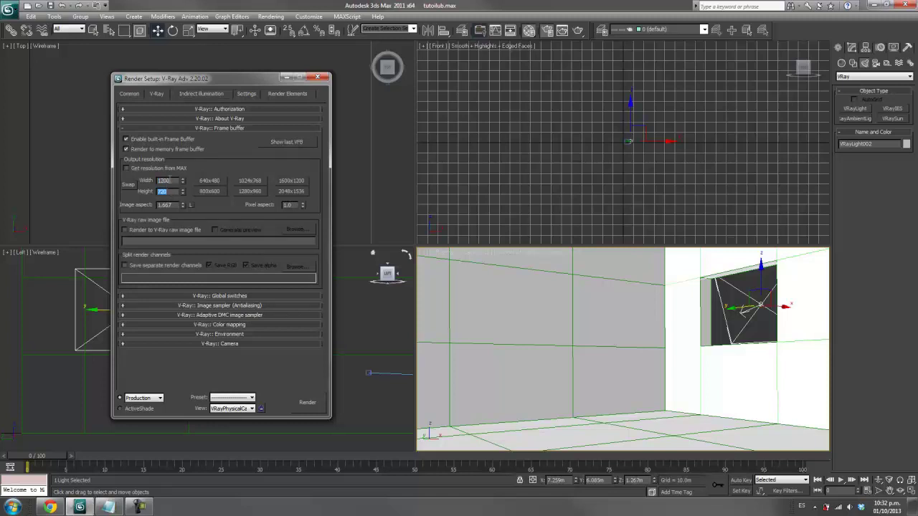
pyautogui.doubleClick(169, 192)
pyautogui.press('Return')
pyautogui.click(180, 128)
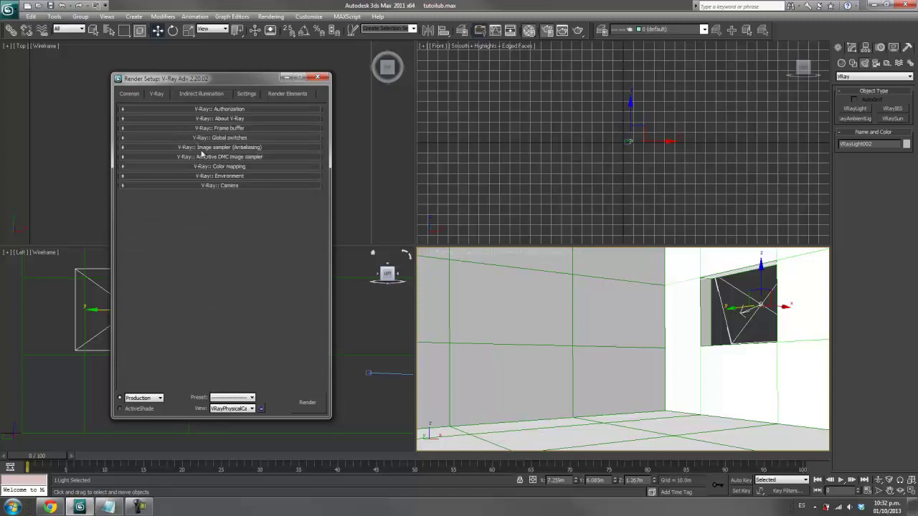
# - Keep HSV exponential as the Color mapping type
pyautogui.click(204, 157)
pyautogui.click(203, 158)
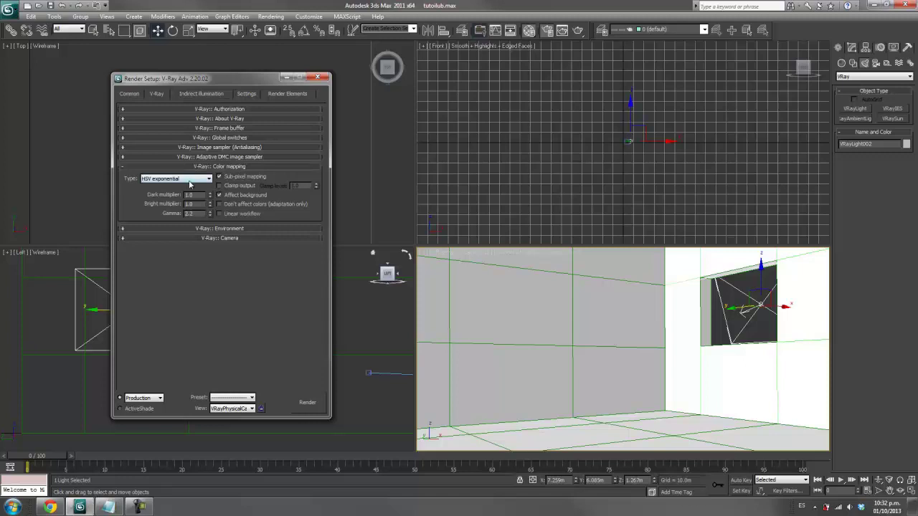
pyautogui.click(189, 181)
pyautogui.click(191, 180)
# - Enter colour-mapping gamma 2.2 and confirm Gamma/LUT correction enabled at display gamma 2.2
pyautogui.write('2.2')
pyautogui.click(309, 16)
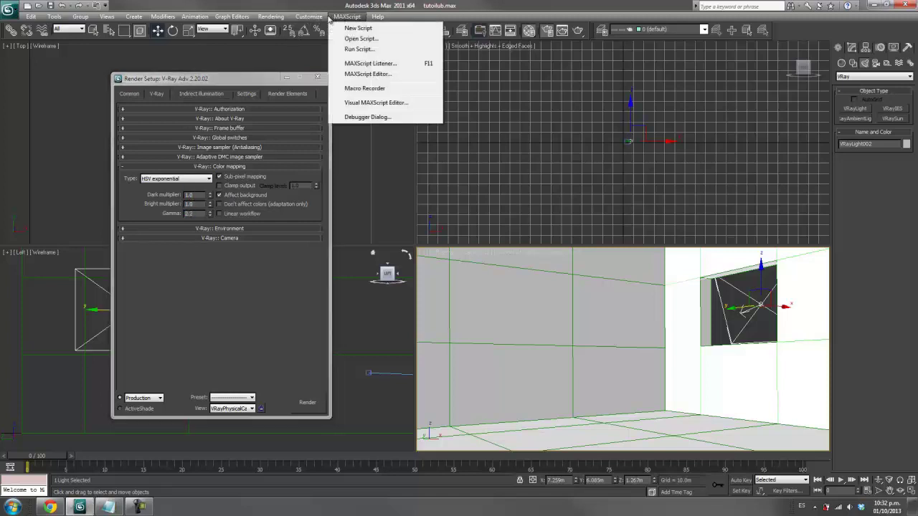
pyautogui.click(329, 170)
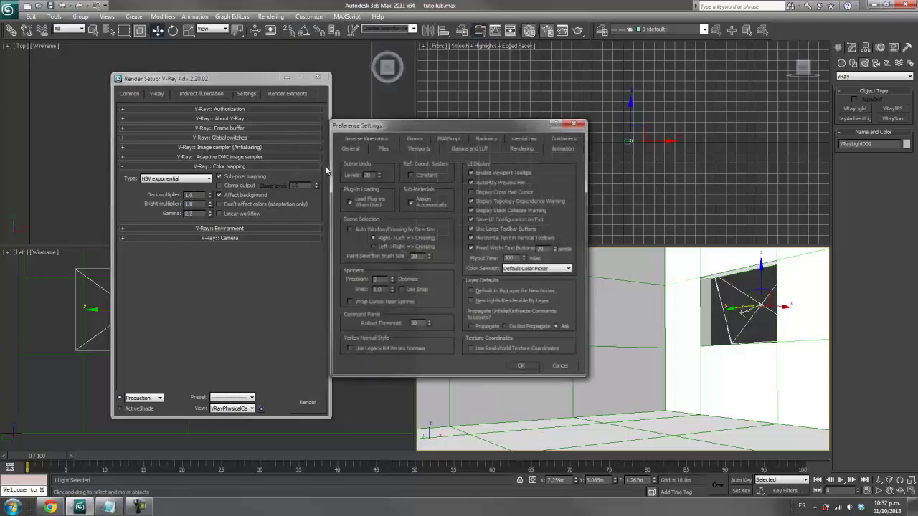
pyautogui.click(461, 148)
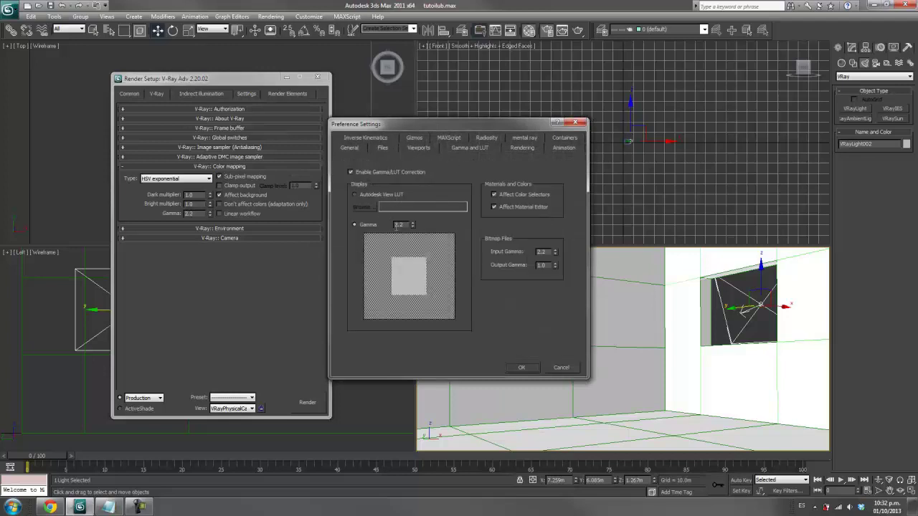
pyautogui.doubleClick(398, 225)
pyautogui.click(522, 368)
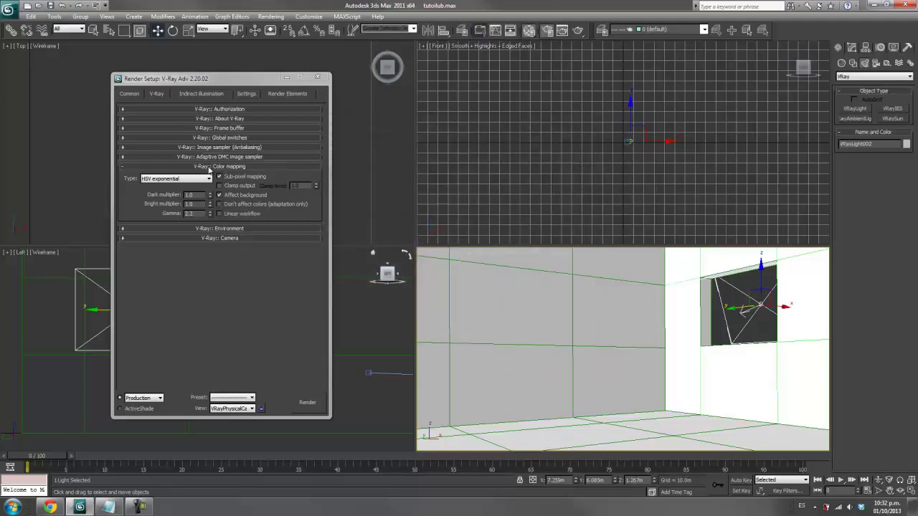
pyautogui.click(209, 167)
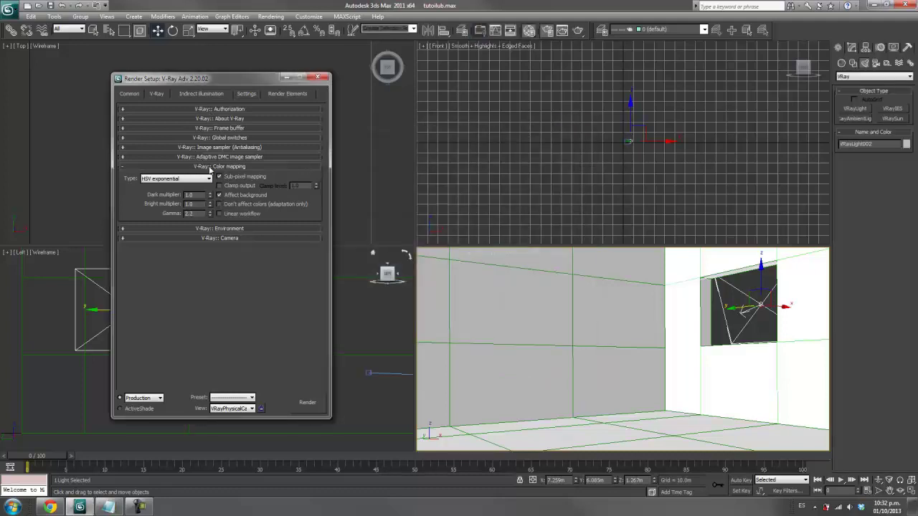
# - Keep global illumination on, with Irradiance map as primary and Light cache as secondary engine
pyautogui.click(183, 96)
pyautogui.click(203, 110)
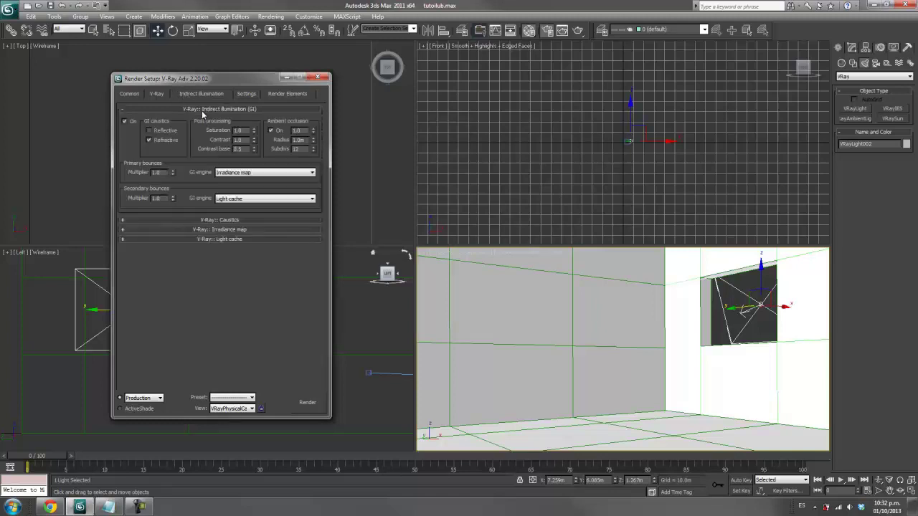
pyautogui.click(125, 121)
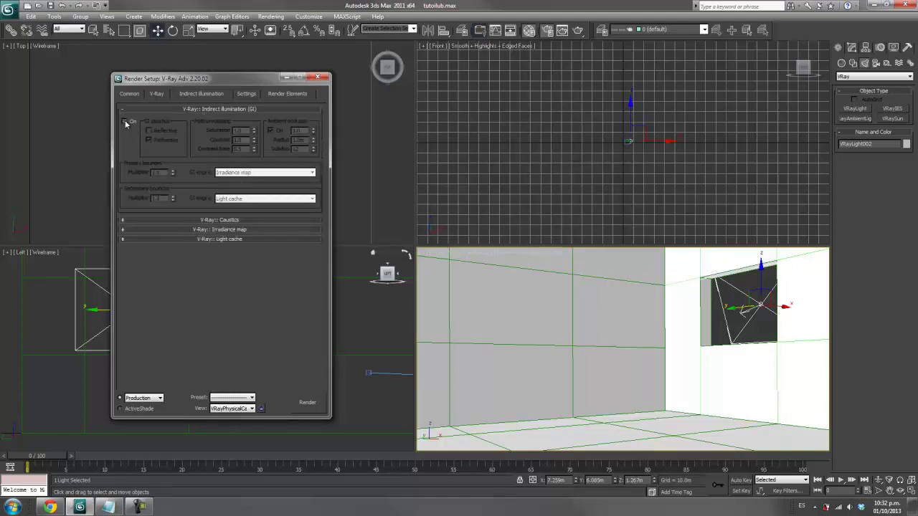
pyautogui.click(126, 121)
pyautogui.click(247, 172)
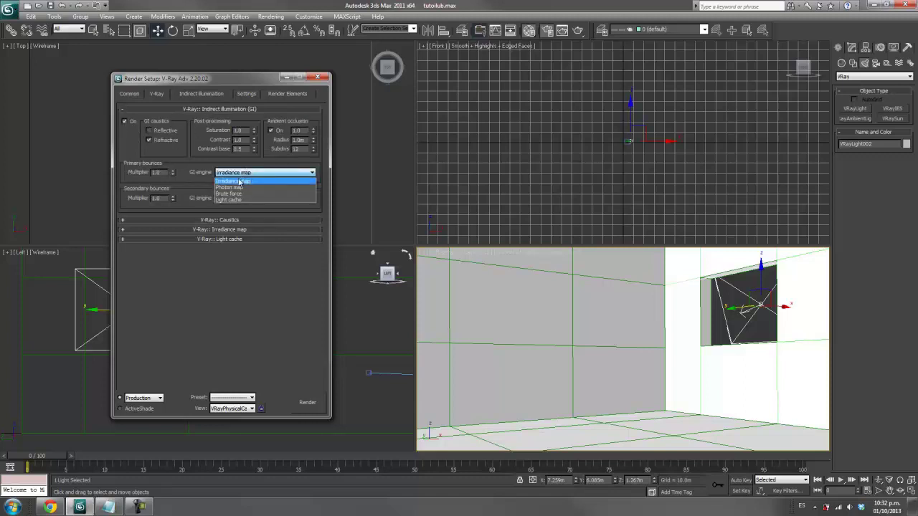
pyautogui.click(244, 179)
pyautogui.click(242, 199)
pyautogui.click(238, 225)
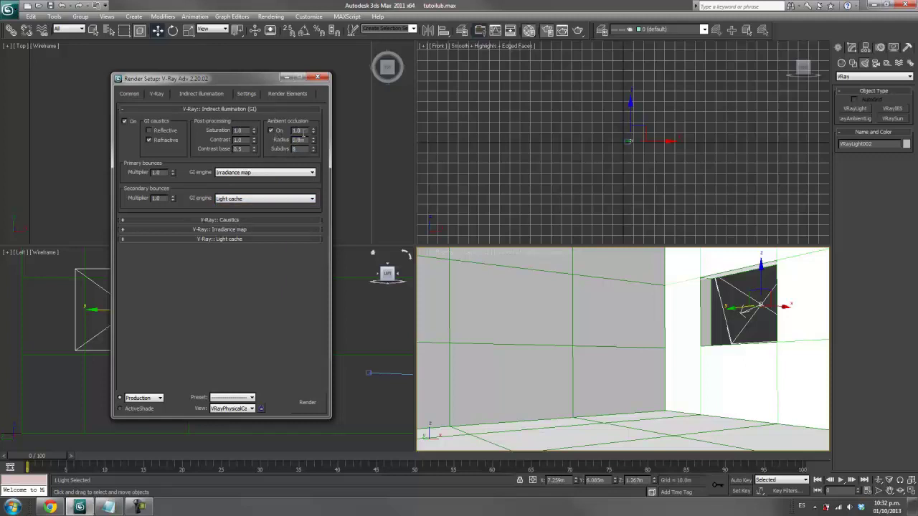
# - Set the irradiance map preset to Very low with Show calc. phase on, then close Render Setup
pyautogui.click(279, 108)
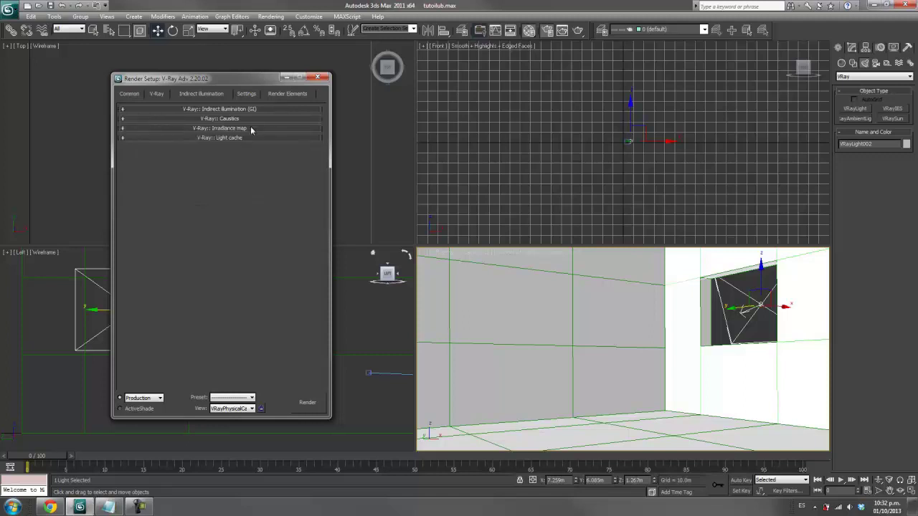
pyautogui.click(252, 127)
pyautogui.click(244, 126)
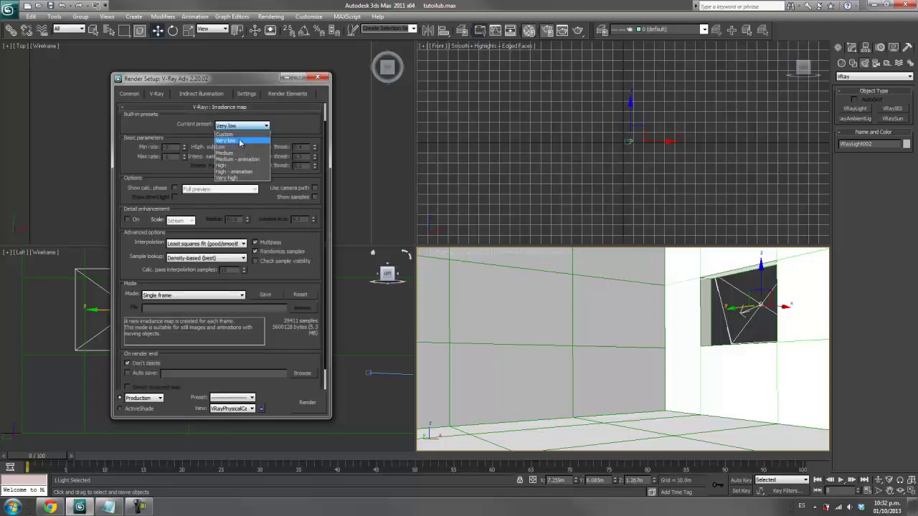
pyautogui.click(241, 135)
pyautogui.click(174, 189)
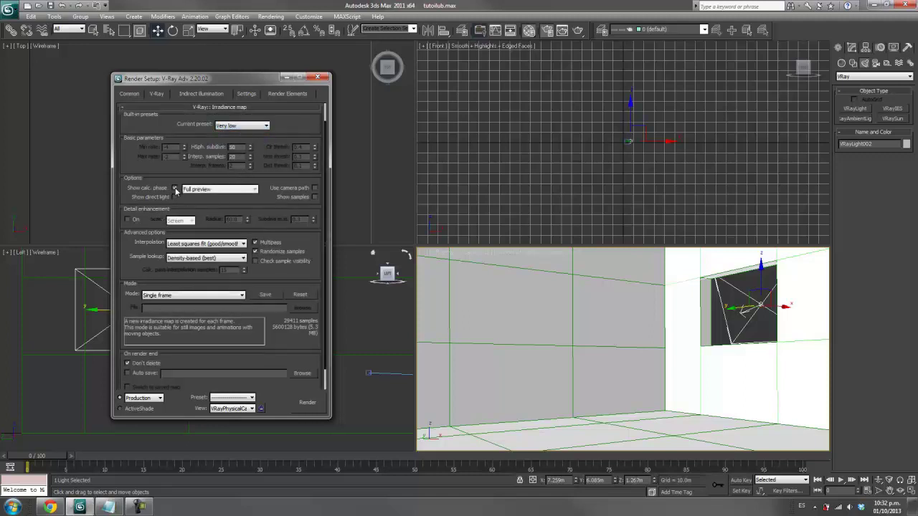
pyautogui.click(237, 109)
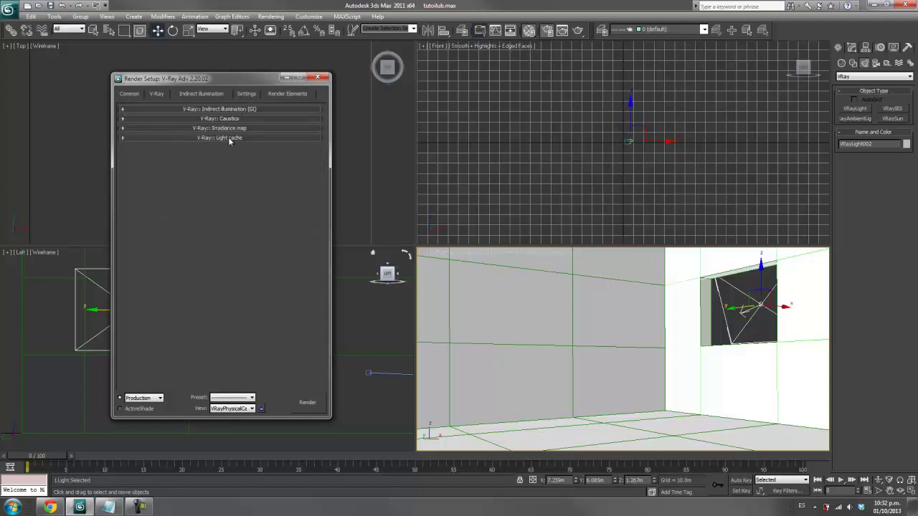
pyautogui.click(230, 138)
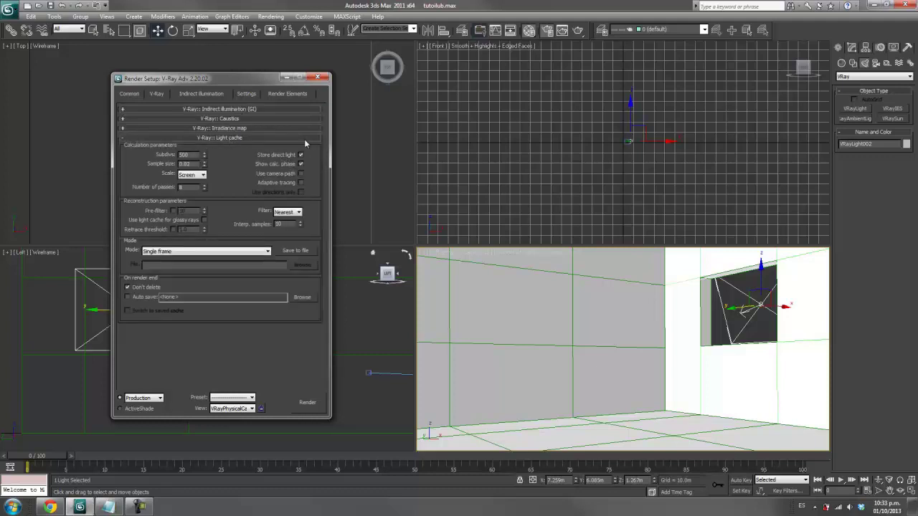
pyautogui.click(317, 77)
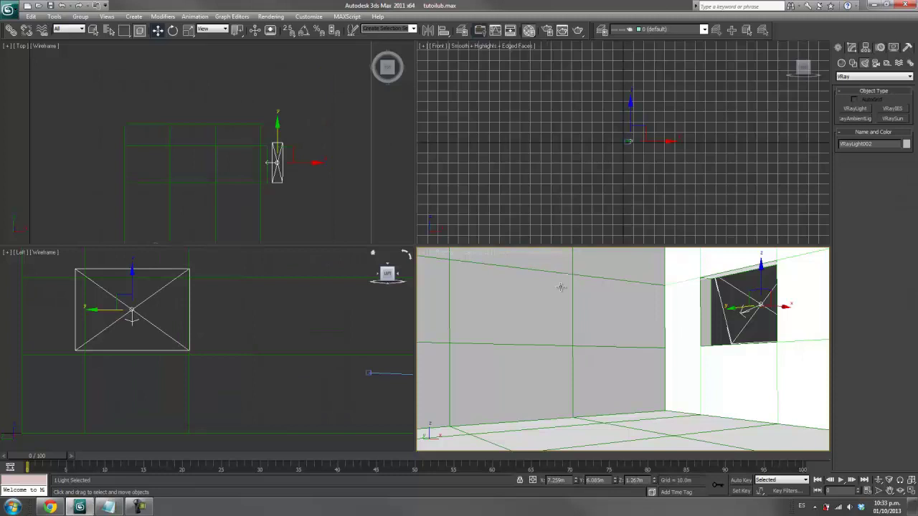
# - Save the scene and select the VRayPhysicalCamera in the Top view to show its parameters
pyautogui.hotkey('ctrl', 's')
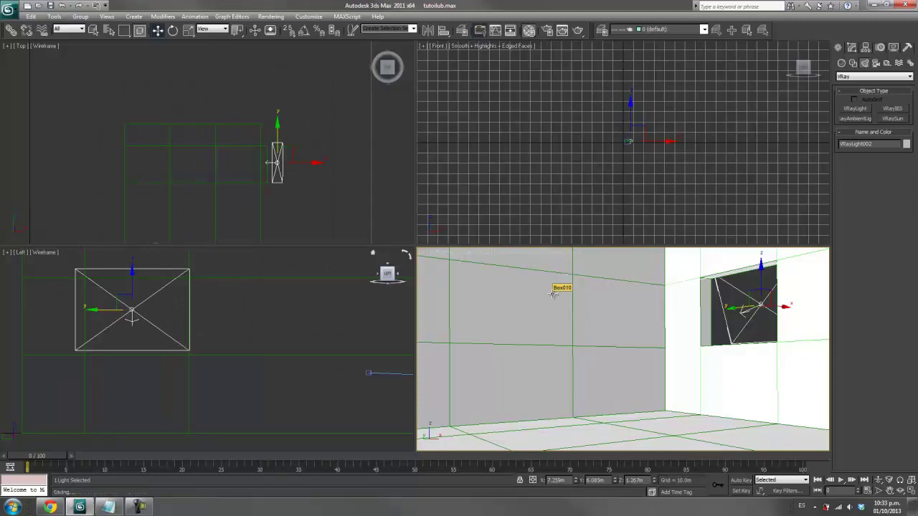
pyautogui.middleClick(190, 210)
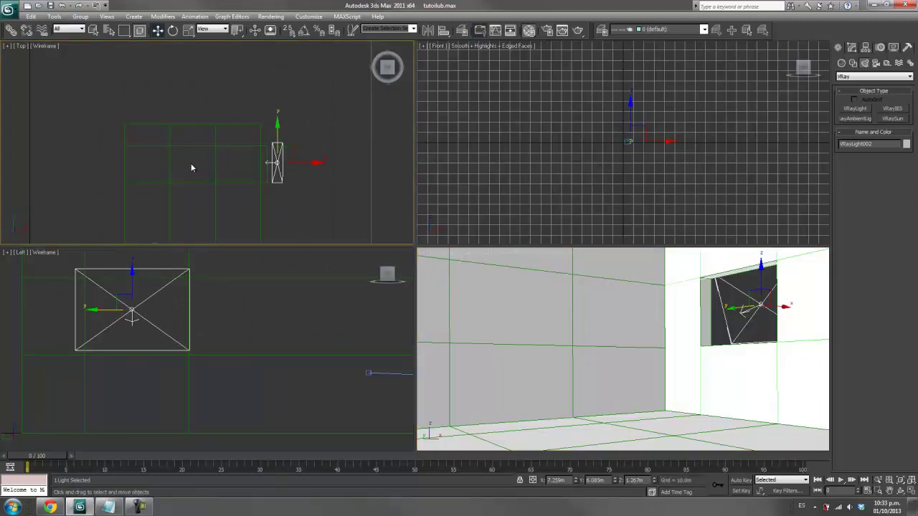
pyautogui.moveTo(196, 115); pyautogui.dragTo(202, 28, button='middle')
pyautogui.moveTo(137, 199); pyautogui.dragTo(185, 157)
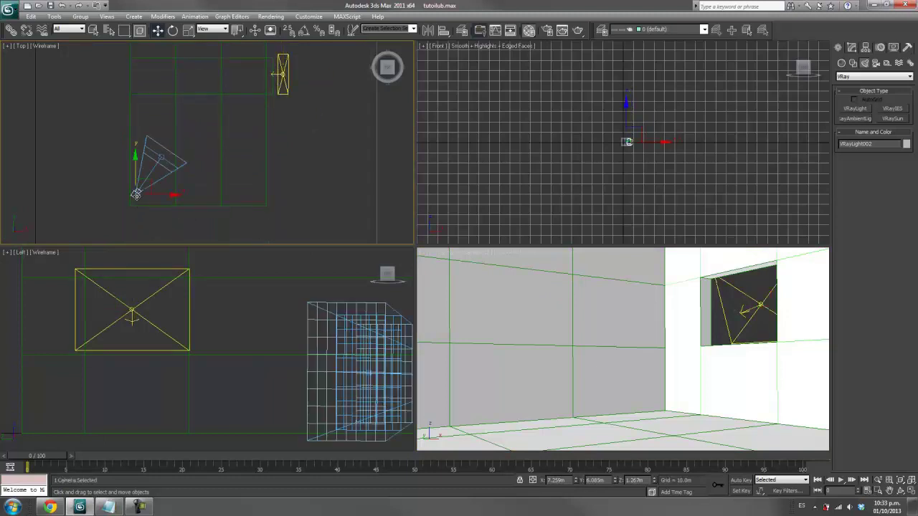
pyautogui.click(851, 49)
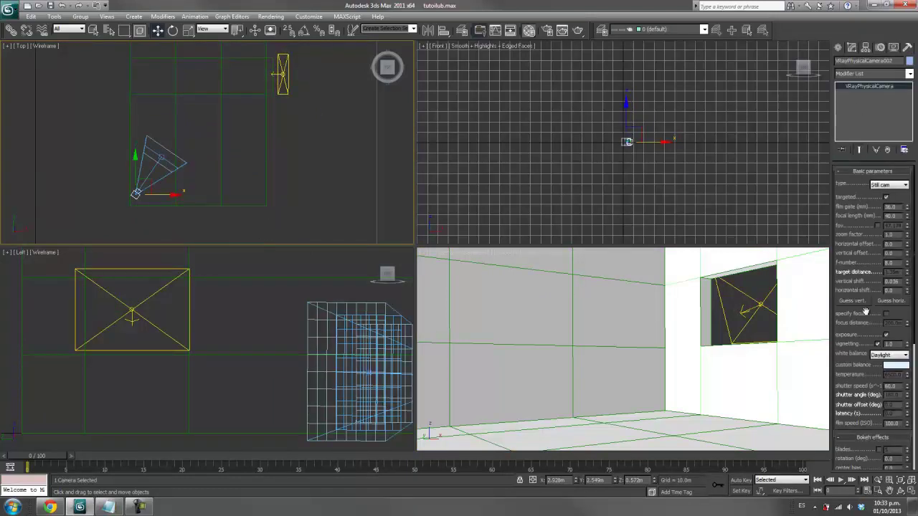
# - Render a test image from the Perspective view, then close the frame buffer and progress windows
pyautogui.middleClick(696, 334)
pyautogui.hotkey('shift', 'q')
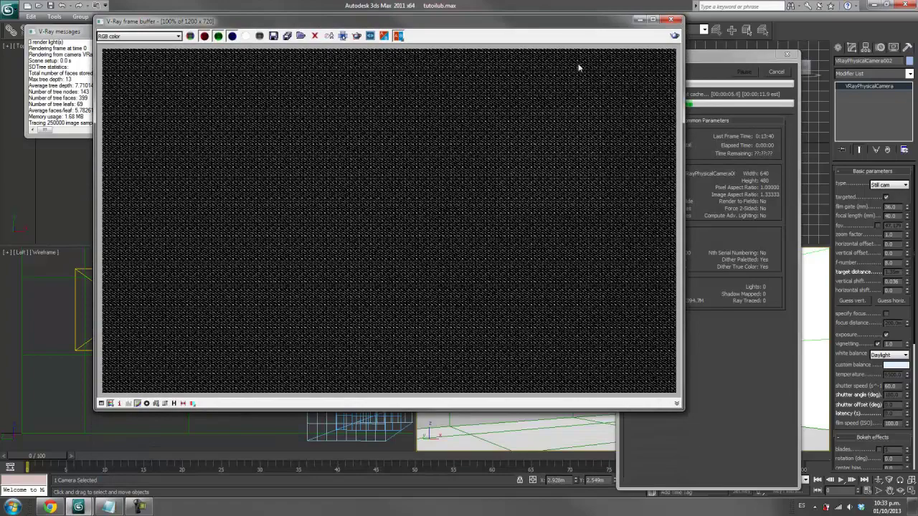
pyautogui.moveTo(566, 26)
pyautogui.mouseDown()
pyautogui.moveTo(472, 70)
pyautogui.moveTo(520, 64)
pyautogui.mouseUp()
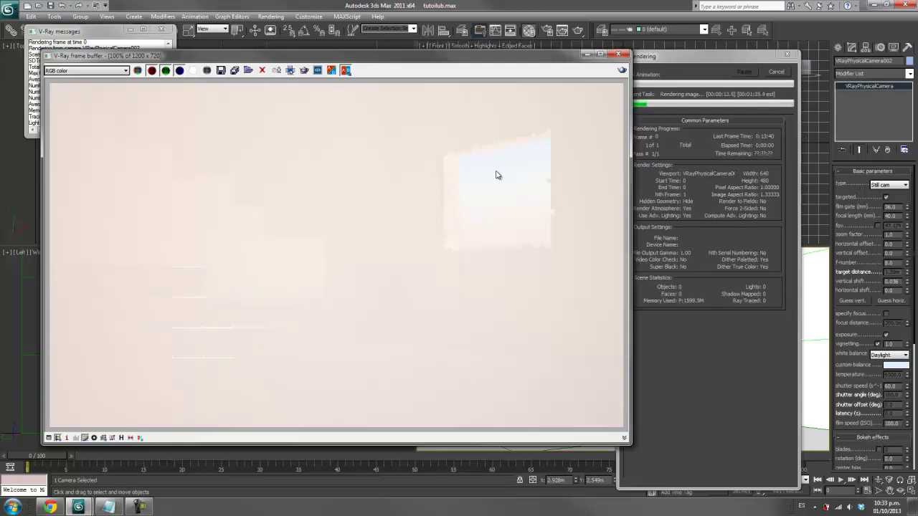
pyautogui.click(786, 55)
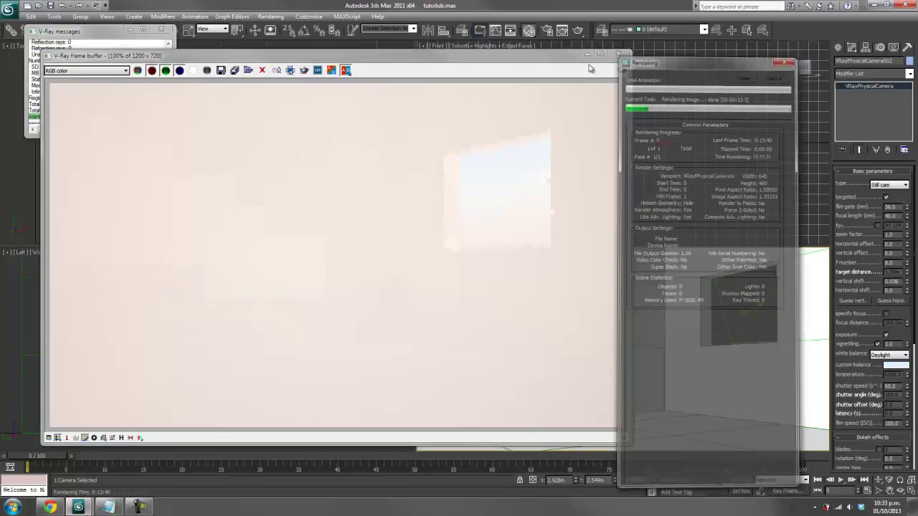
pyautogui.click(618, 54)
pyautogui.click(160, 30)
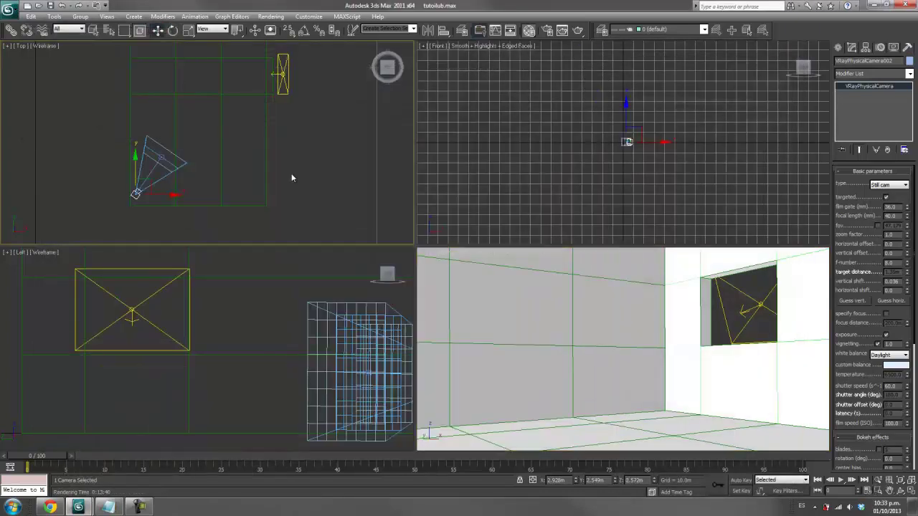
# - Drag a VRaySun into the room in the Top view, declining to replace the environment map
pyautogui.moveTo(292, 173)
pyautogui.mouseDown(button='middle')
pyautogui.moveTo(277, 215)
pyautogui.moveTo(239, 170)
pyautogui.mouseUp(button='middle')
pyautogui.scroll(-3, 277, 217)
pyautogui.click(839, 47)
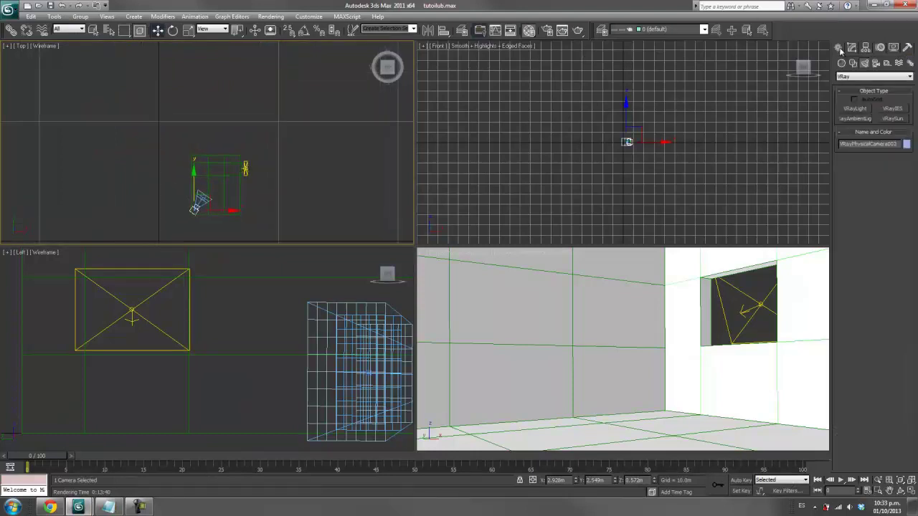
pyautogui.click(875, 77)
pyautogui.click(874, 100)
pyautogui.click(892, 118)
pyautogui.scroll(-2, 242, 179)
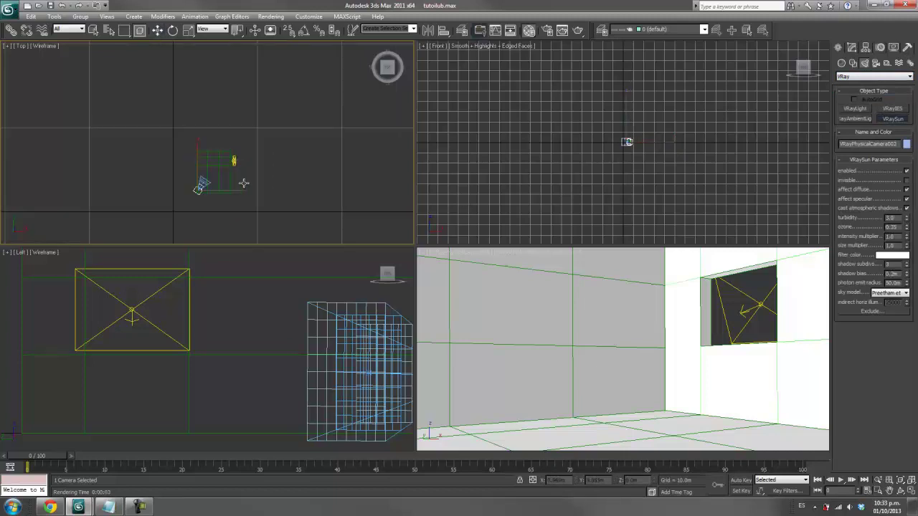
pyautogui.scroll(-3, 244, 177)
pyautogui.moveTo(270, 95); pyautogui.dragTo(70, 167)
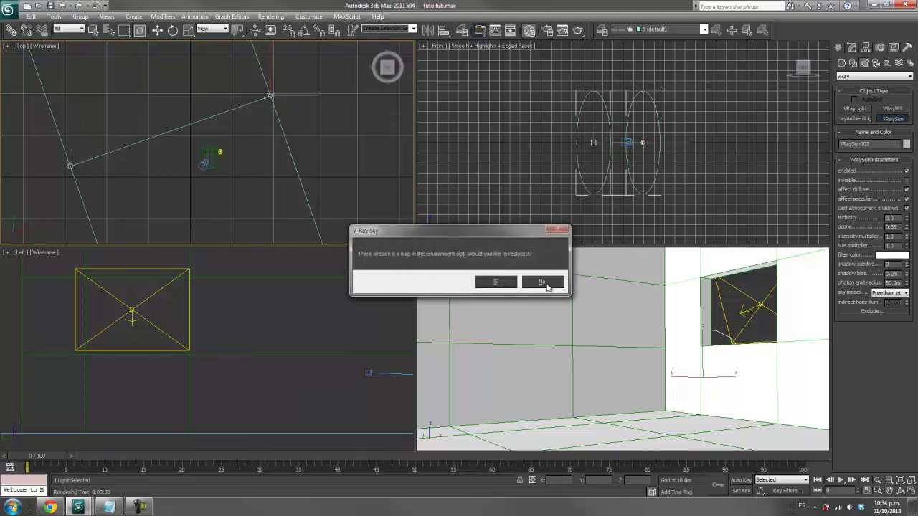
pyautogui.click(540, 283)
# - Check the DefaultVRaySky map in Environment and Effects without changing it
pyautogui.click(271, 15)
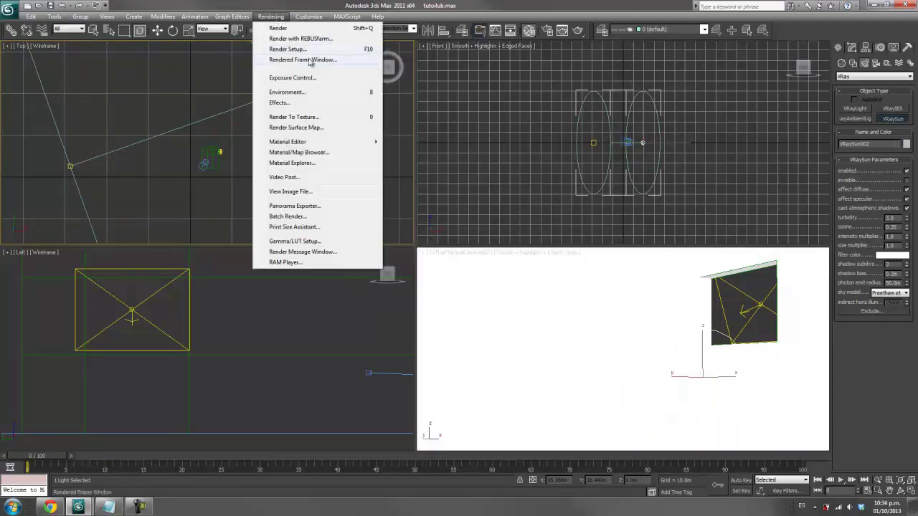
pyautogui.click(289, 93)
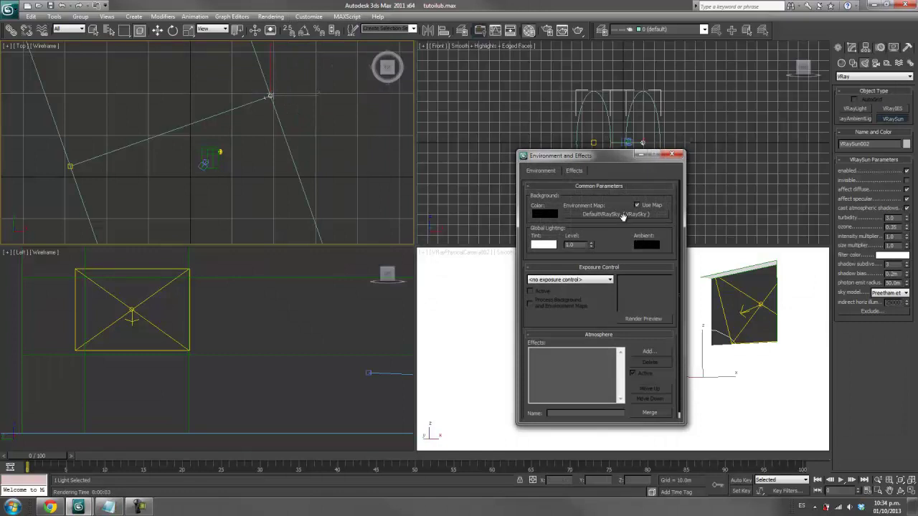
pyautogui.click(616, 215)
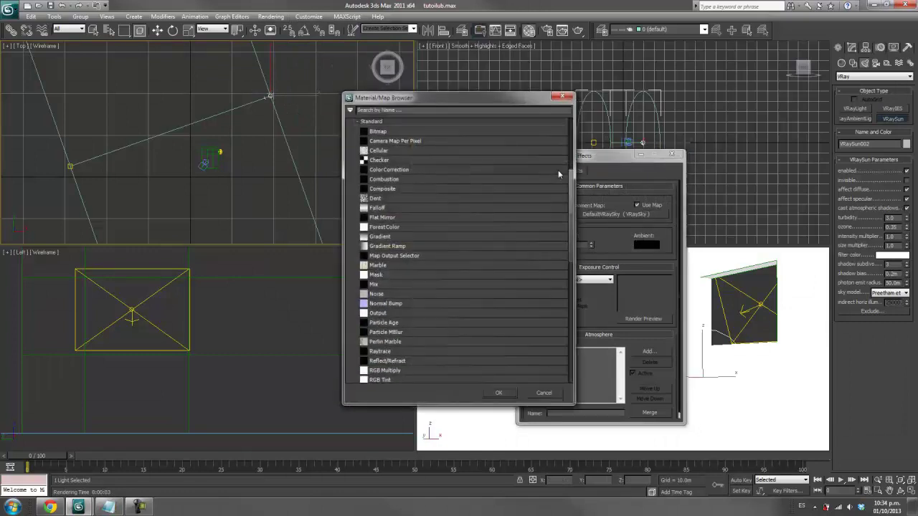
pyautogui.click(545, 393)
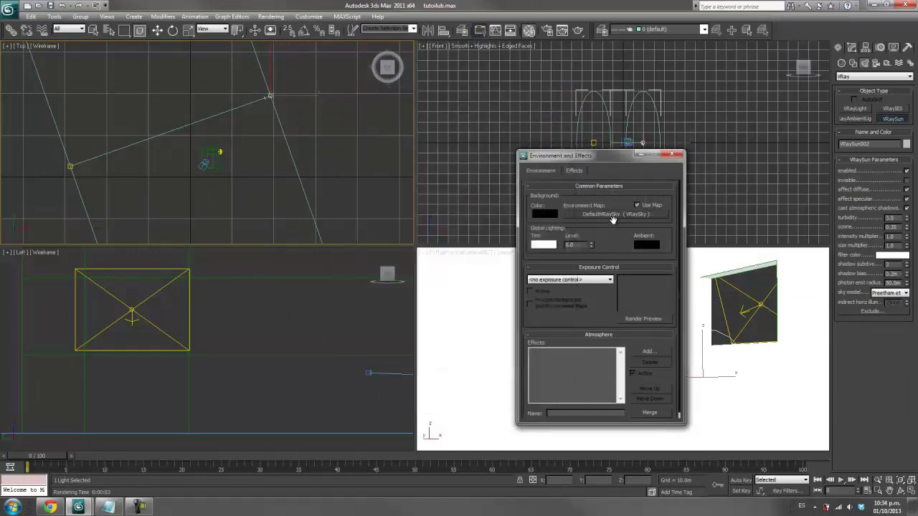
# - Delete the new VRaySun and open the Layer Manager
pyautogui.click(157, 30)
pyautogui.click(270, 96)
pyautogui.press('Delete')
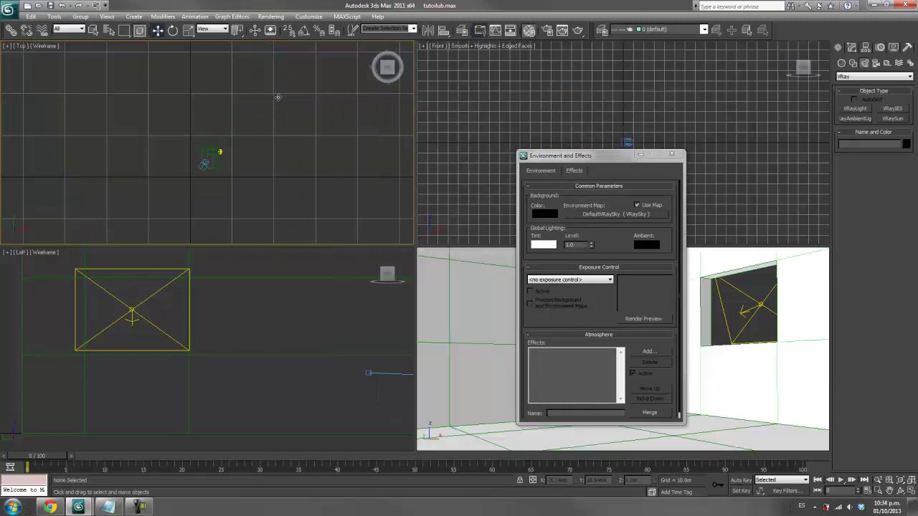
pyautogui.click(602, 30)
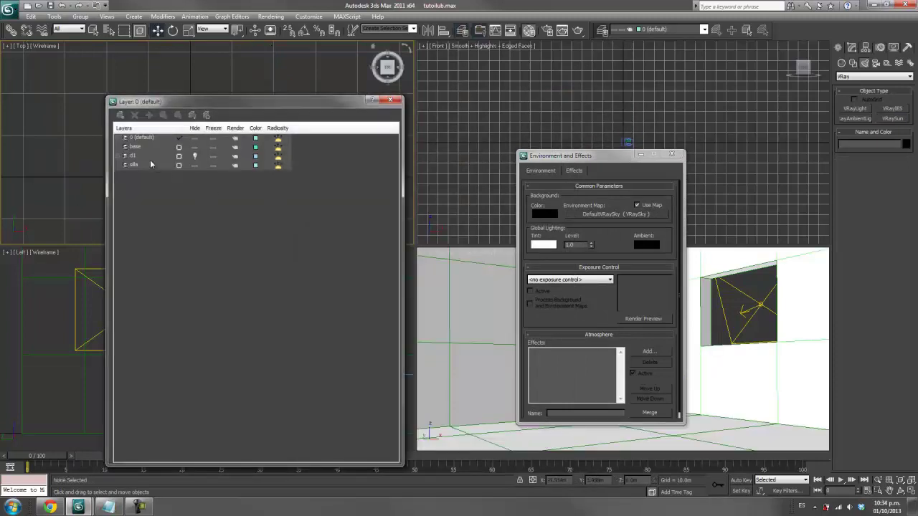
# - Browse layer d1's objects in the Layer Manager and toggle their visibility
pyautogui.click(126, 155)
pyautogui.scroll(-5, 156, 214)
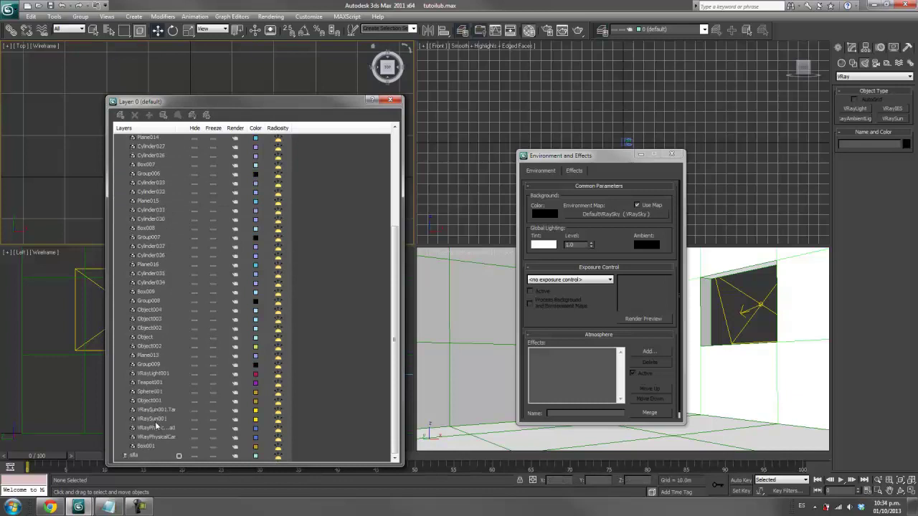
pyautogui.scroll(3, 175, 343)
pyautogui.scroll(2, 175, 343)
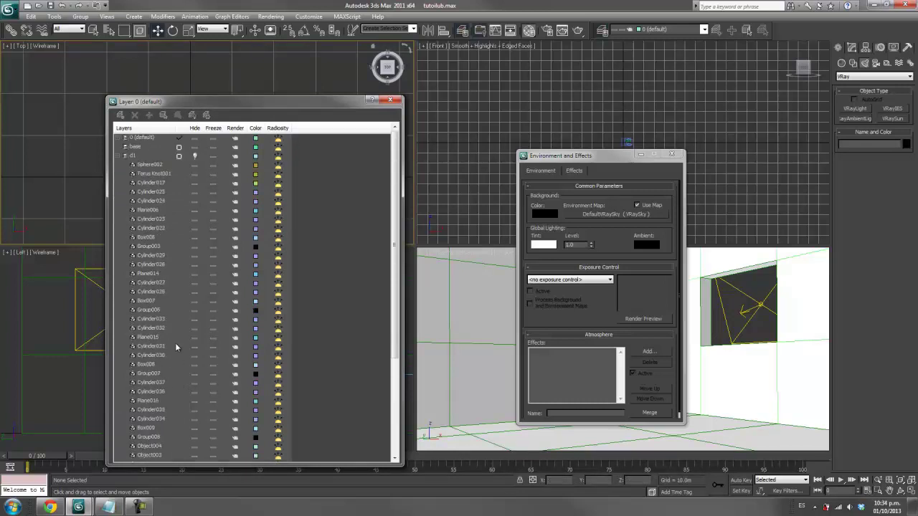
pyautogui.click(119, 156)
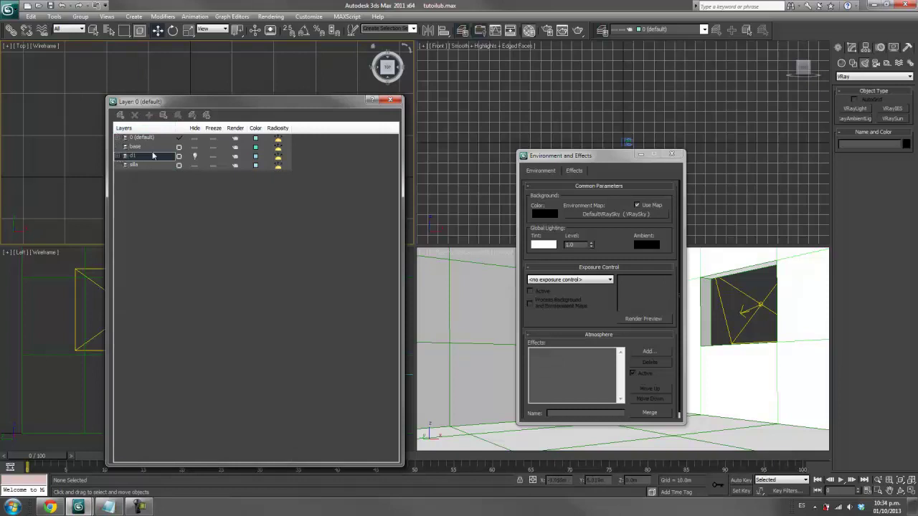
pyautogui.click(163, 115)
pyautogui.moveTo(180, 103); pyautogui.dragTo(447, 105)
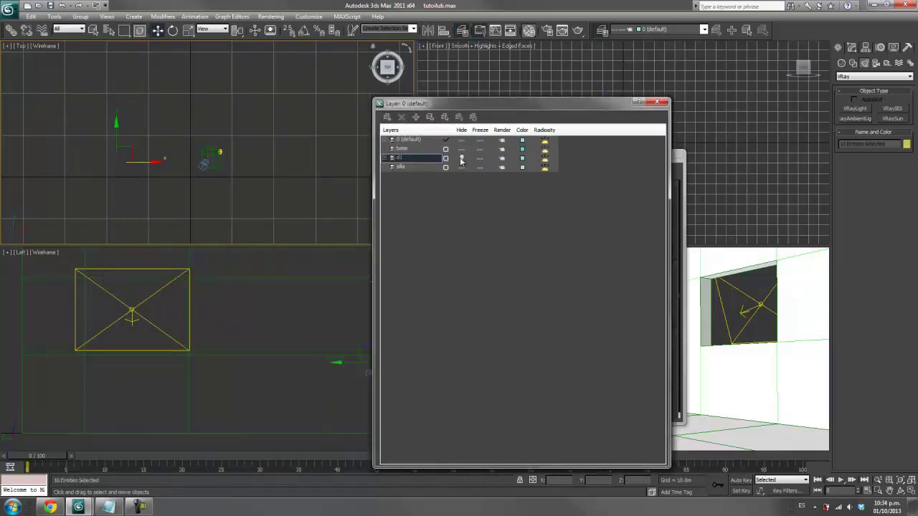
pyautogui.click(461, 159)
pyautogui.click(165, 180)
# - Marquee-select the room's furniture objects in the Top view
pyautogui.scroll(-2, 179, 168)
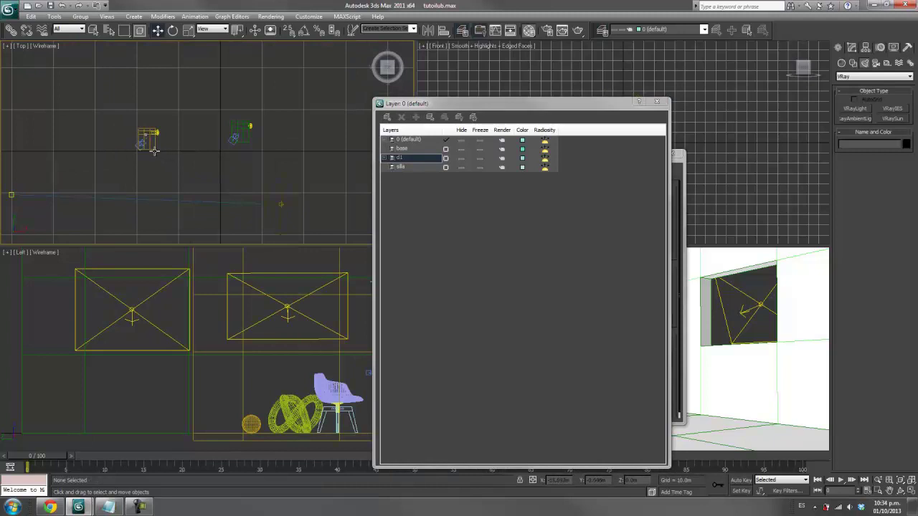
pyautogui.scroll(2, 154, 150)
pyautogui.moveTo(254, 143); pyautogui.dragTo(283, 146, button='middle')
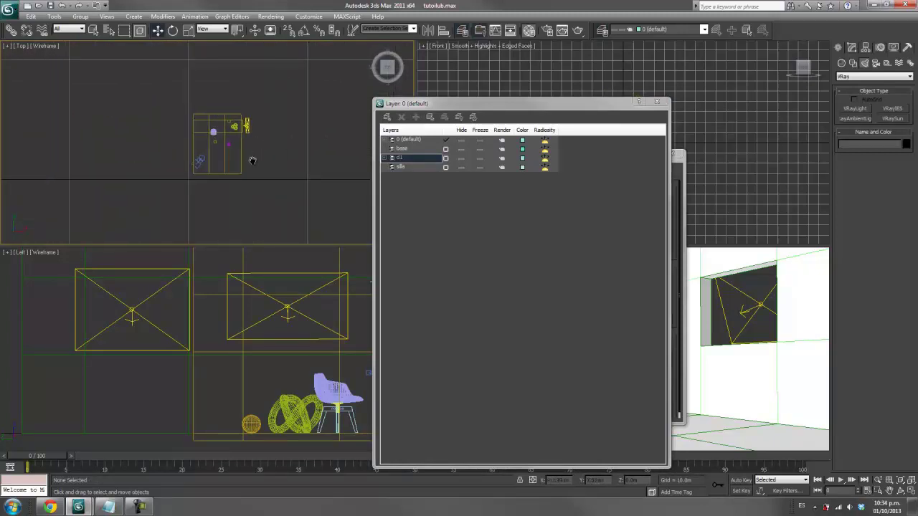
pyautogui.moveTo(200, 96); pyautogui.dragTo(276, 204)
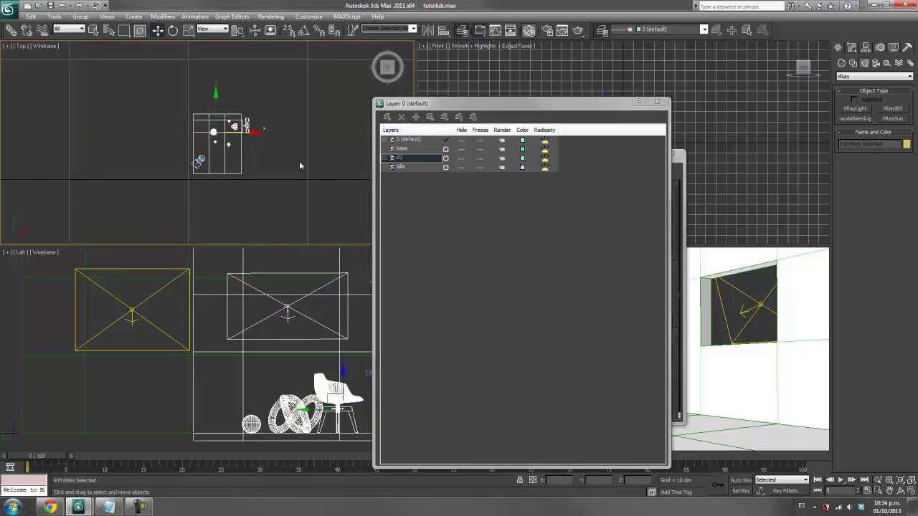
pyautogui.moveTo(230, 157); pyautogui.dragTo(229, 130, button='middle')
pyautogui.scroll(2, 230, 129)
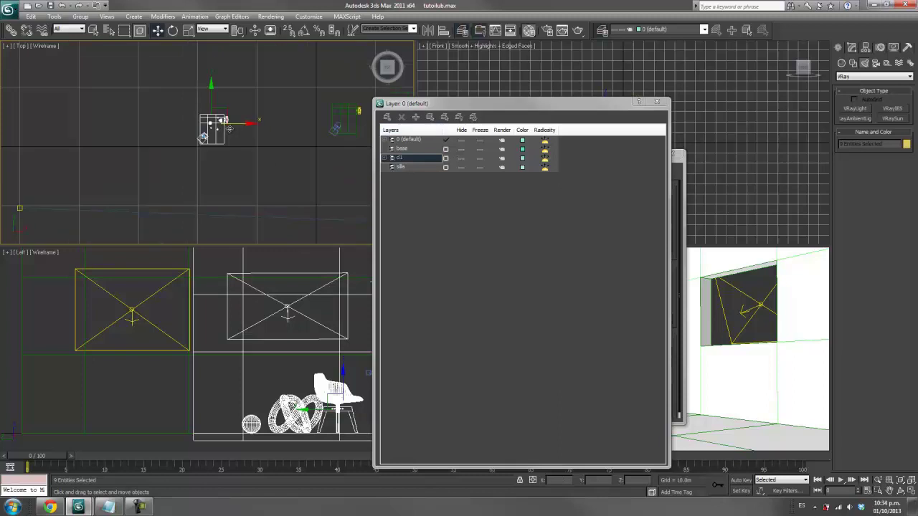
pyautogui.scroll(3, 222, 145)
# - Select all objects except the spotlight, then hide the d1 layer
pyautogui.click(209, 136)
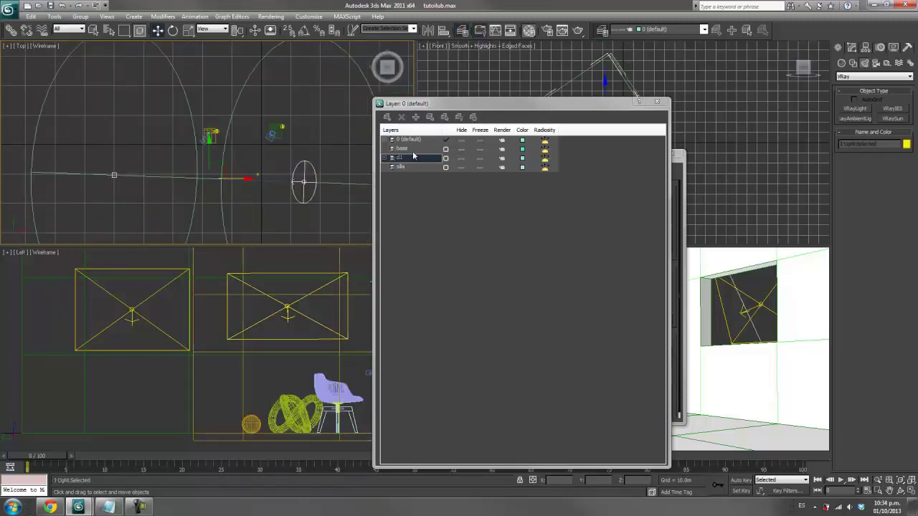
pyautogui.click(180, 135)
pyautogui.moveTo(184, 114); pyautogui.dragTo(264, 163)
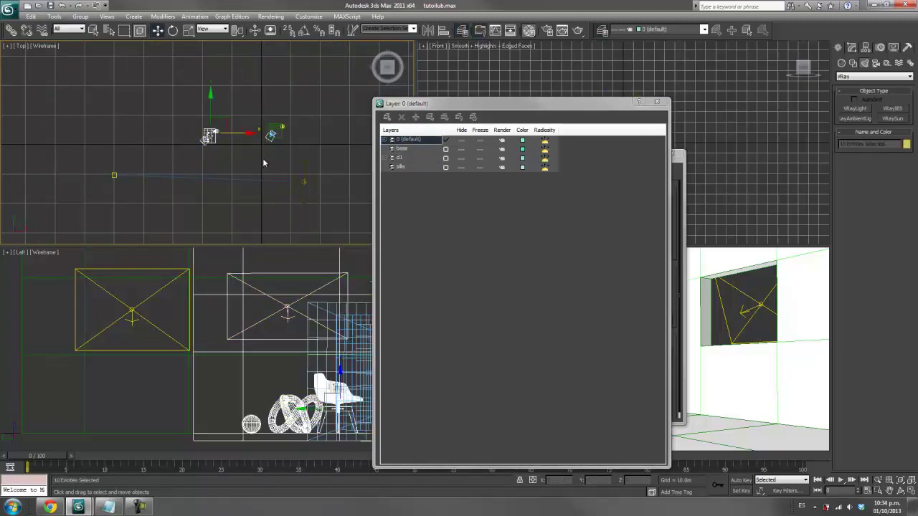
pyautogui.keyDown('alt'); pyautogui.click(209, 136); pyautogui.keyUp('alt')
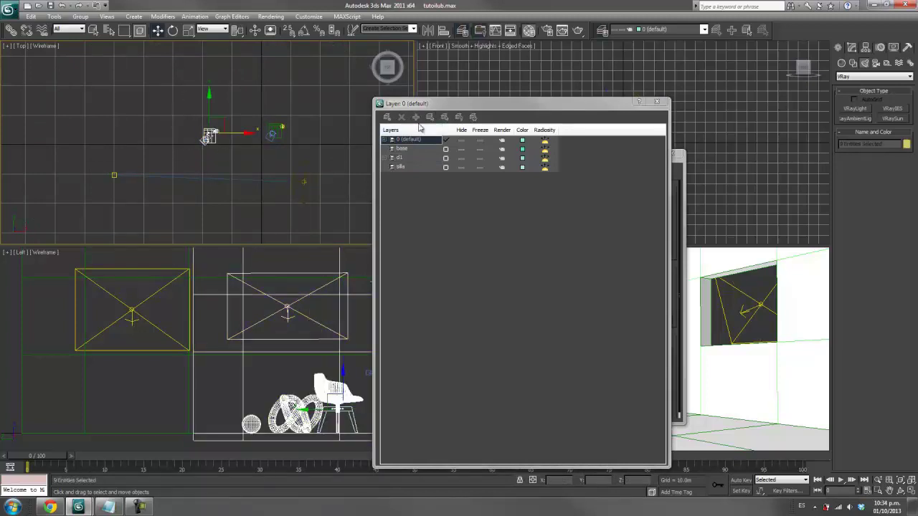
pyautogui.click(421, 158)
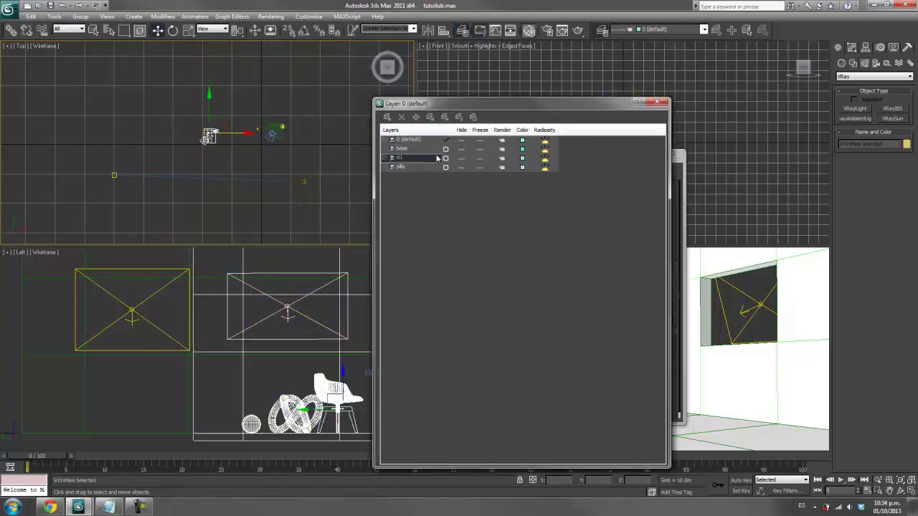
pyautogui.click(461, 159)
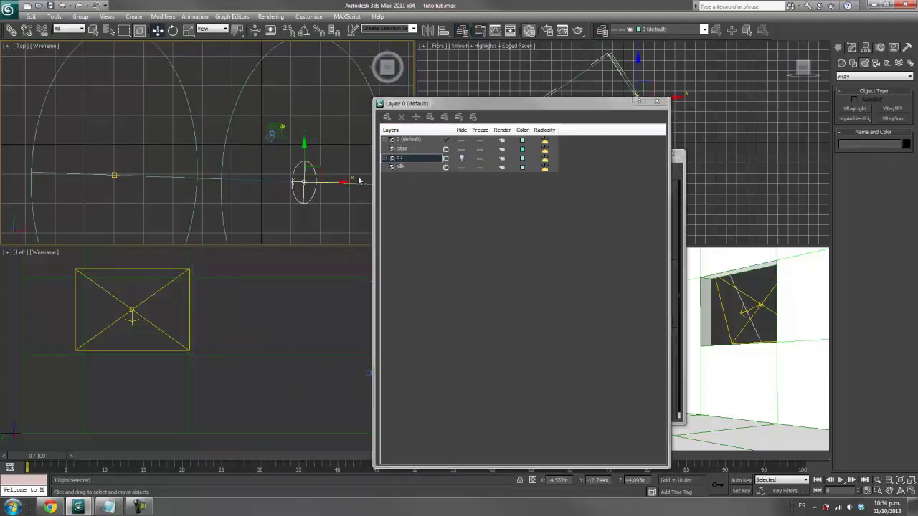
# - Select the VRaySun to review its parameters
pyautogui.click(851, 47)
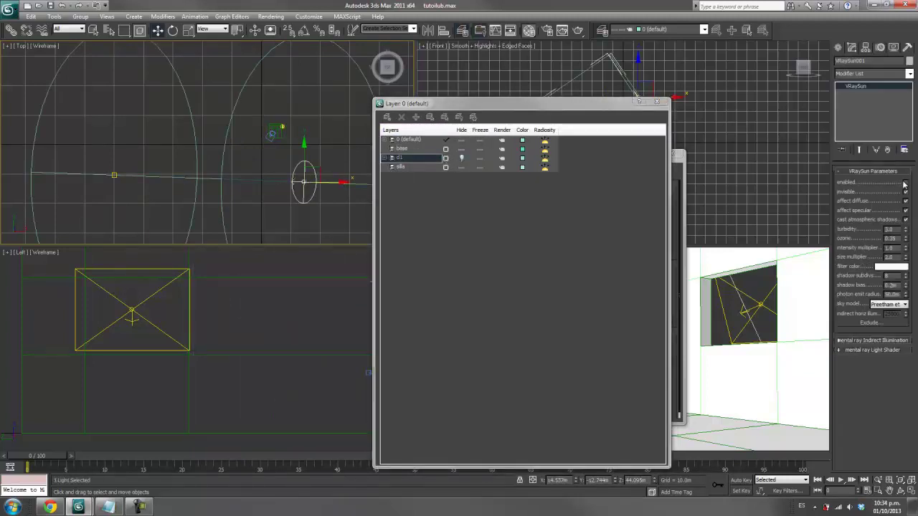
pyautogui.moveTo(321, 134); pyautogui.dragTo(236, 129, button='middle')
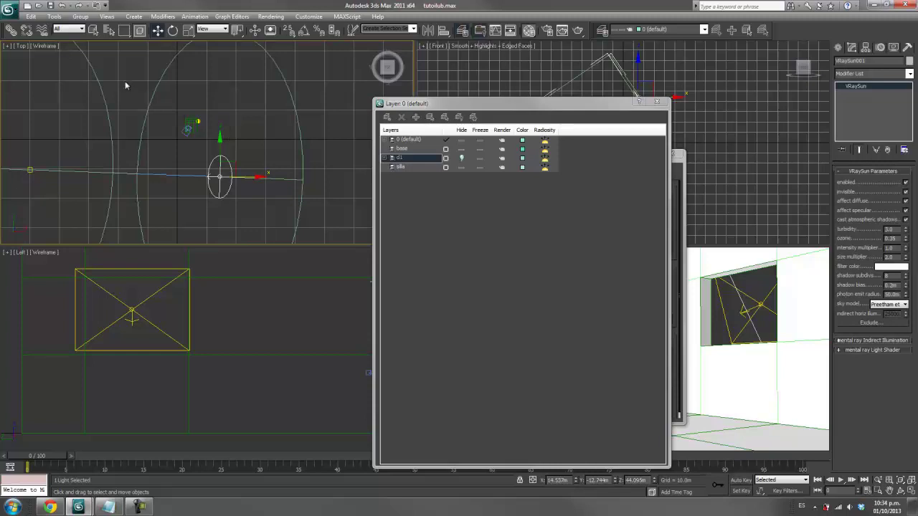
pyautogui.click(261, 206)
pyautogui.click(635, 93)
pyautogui.click(255, 121)
# - Select the window VRayLight and lower its Subdivs from 24 to 16
pyautogui.scroll(-3, 215, 143)
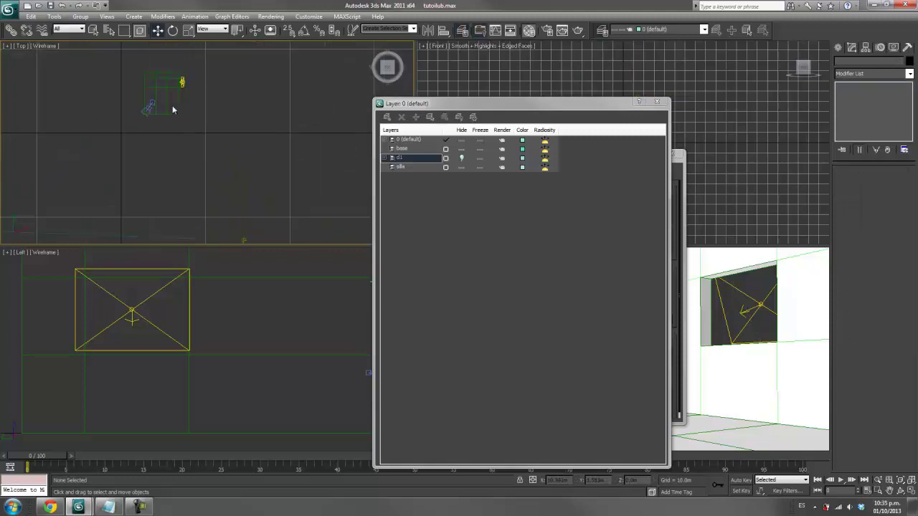
pyautogui.moveTo(194, 122); pyautogui.dragTo(228, 210, button='middle')
pyautogui.click(223, 155)
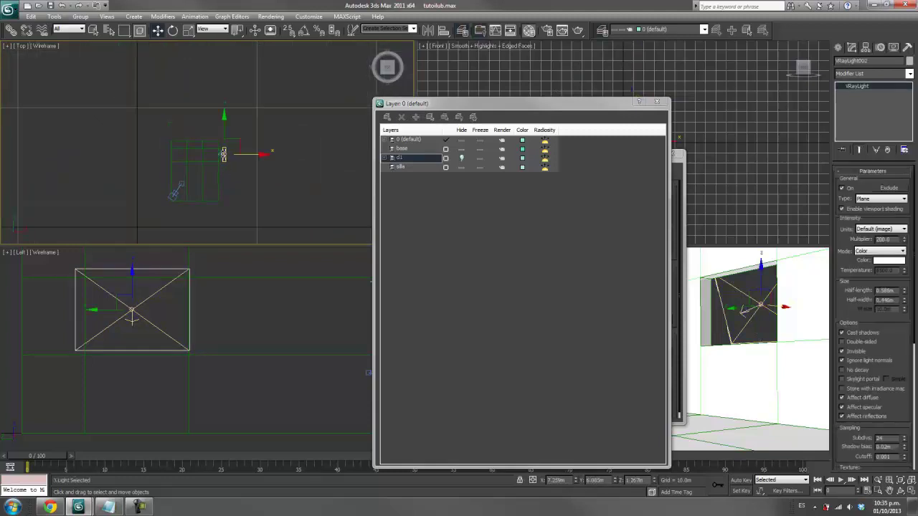
pyautogui.moveTo(853, 247)
pyautogui.mouseDown()
pyautogui.moveTo(866, 185)
pyautogui.moveTo(866, 210)
pyautogui.mouseUp()
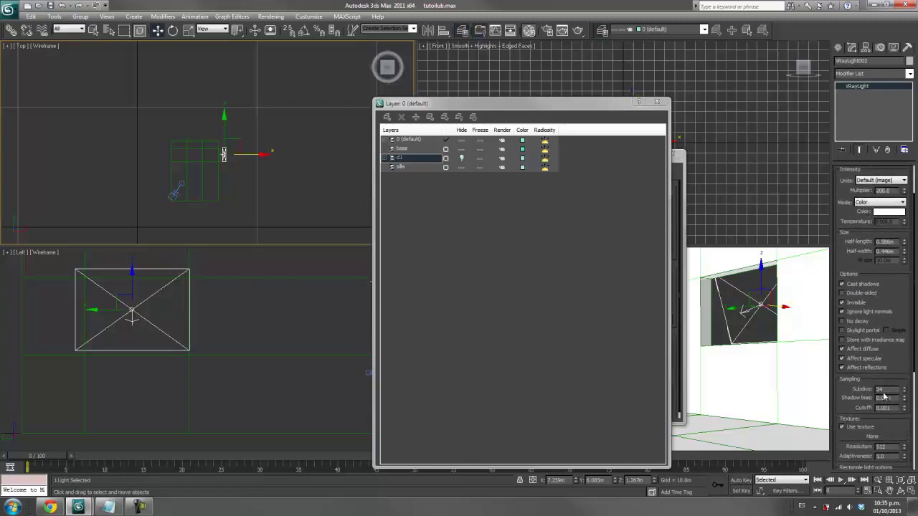
pyautogui.doubleClick(880, 389)
# - Select the VRayPhysicalCamera and move the Layer dialog aside to reveal Environment and Effects
pyautogui.click(175, 193)
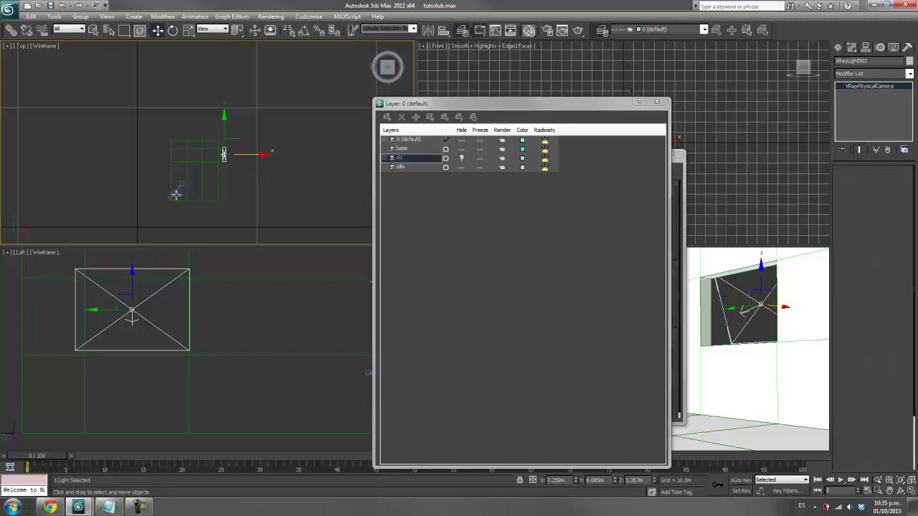
pyautogui.scroll(1, 176, 194)
pyautogui.scroll(1, 164, 205)
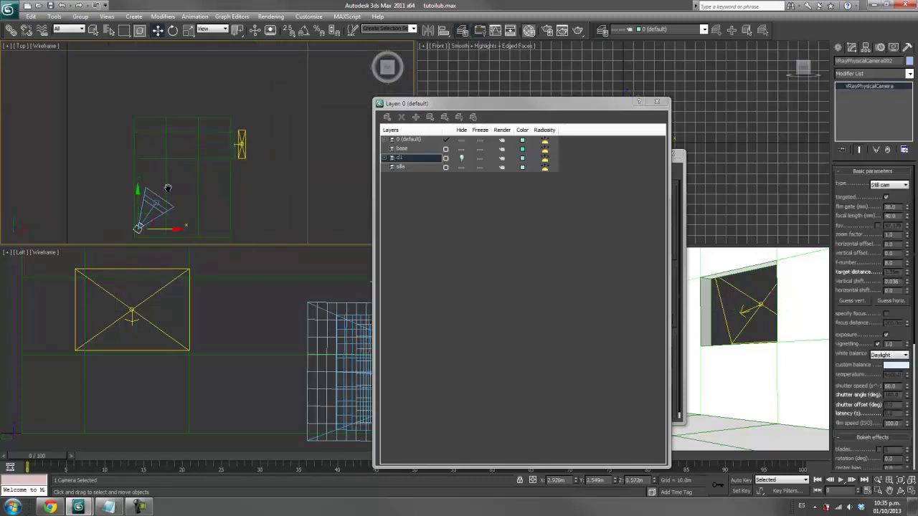
pyautogui.scroll(1, 179, 164)
pyautogui.scroll(2, 181, 177)
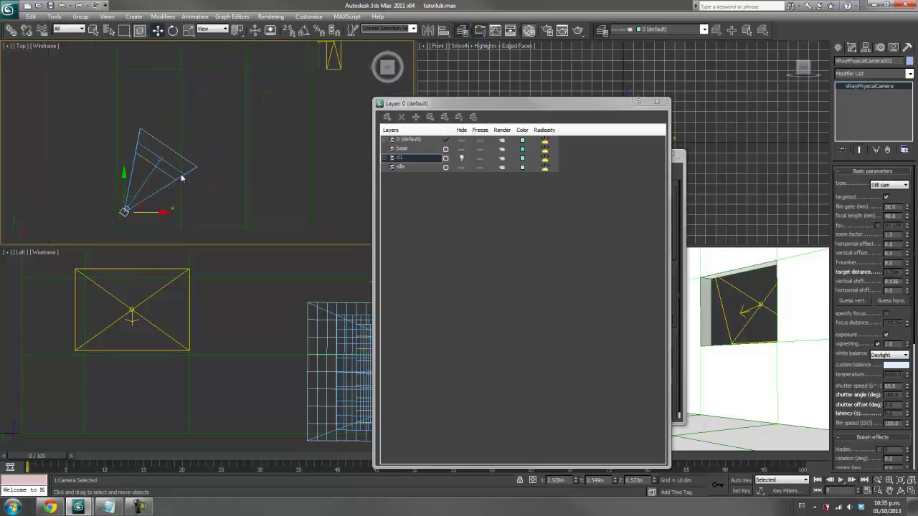
pyautogui.moveTo(491, 111); pyautogui.dragTo(199, 92)
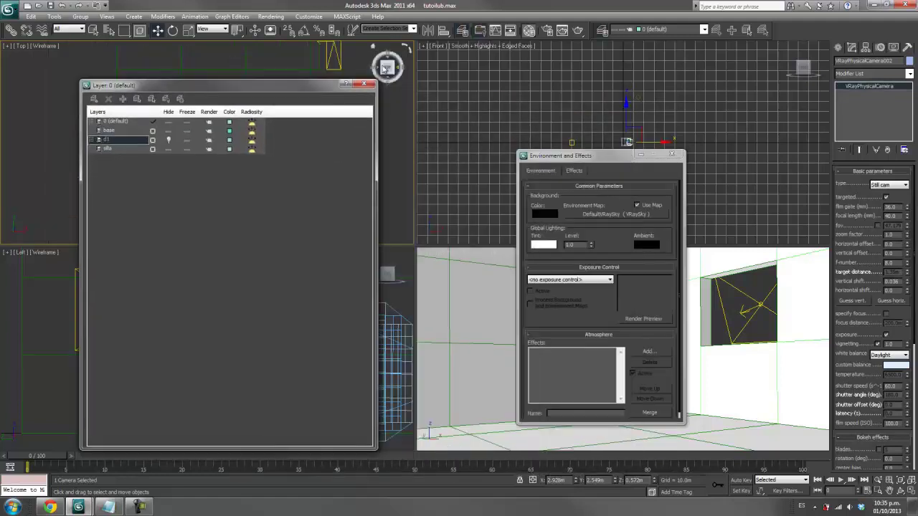
# - Collapse the V-Ray Render Setup rollouts, then render the VRayPhysicalCamera002 view
pyautogui.click(687, 153)
pyautogui.click(271, 16)
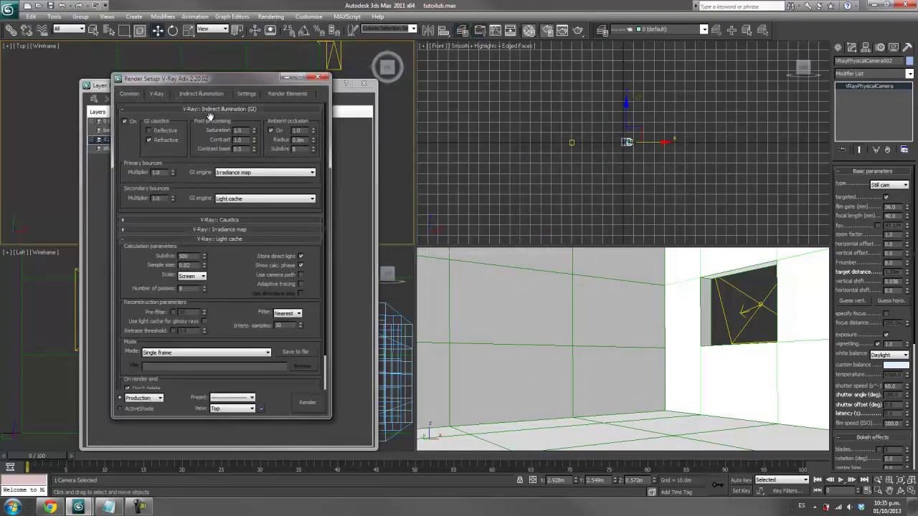
pyautogui.click(213, 115)
pyautogui.click(193, 137)
pyautogui.click(162, 94)
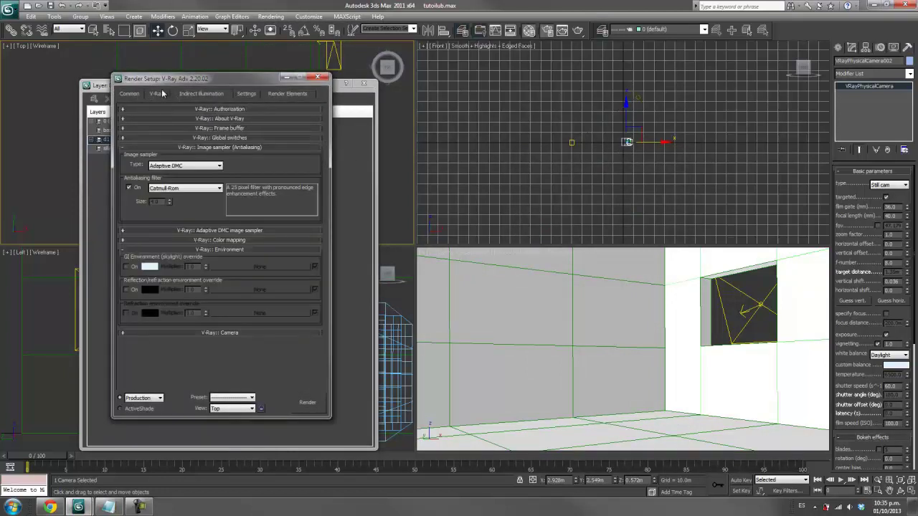
pyautogui.click(194, 147)
pyautogui.click(199, 176)
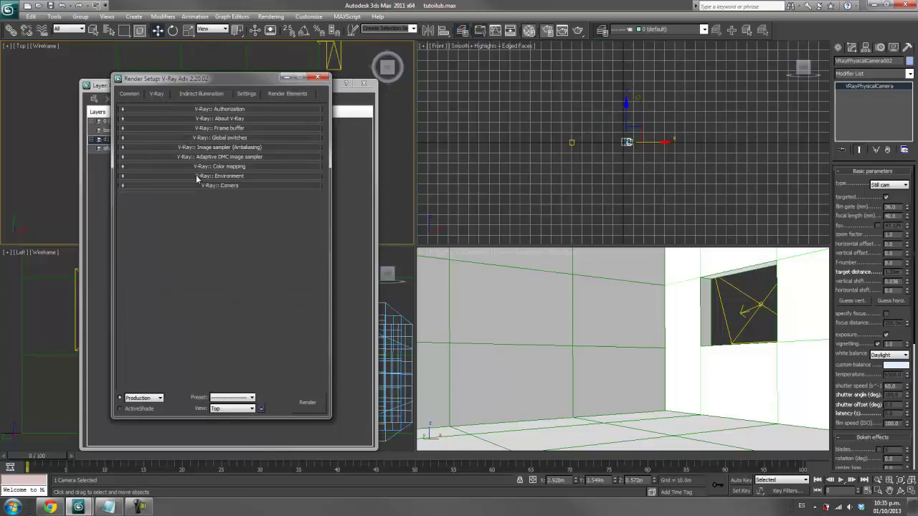
pyautogui.click(207, 167)
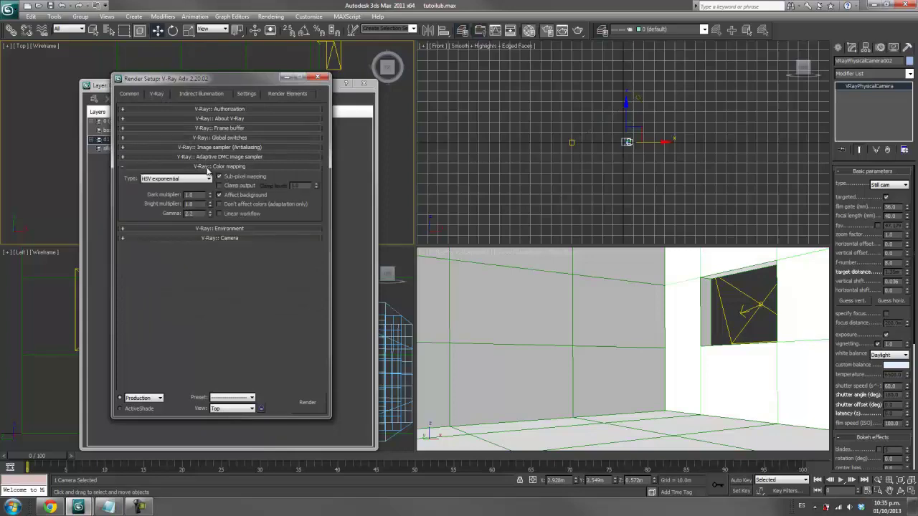
pyautogui.click(208, 169)
pyautogui.rightClick(661, 340)
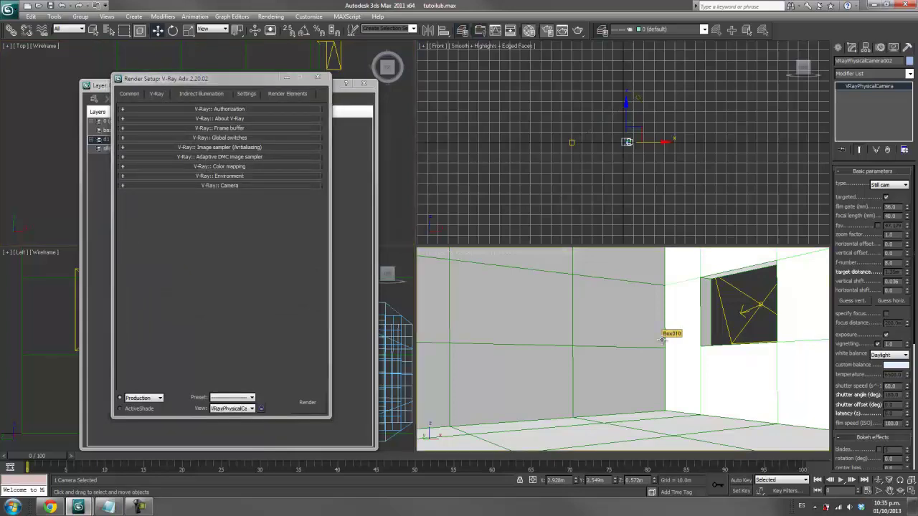
pyautogui.hotkey('shift', 'q')
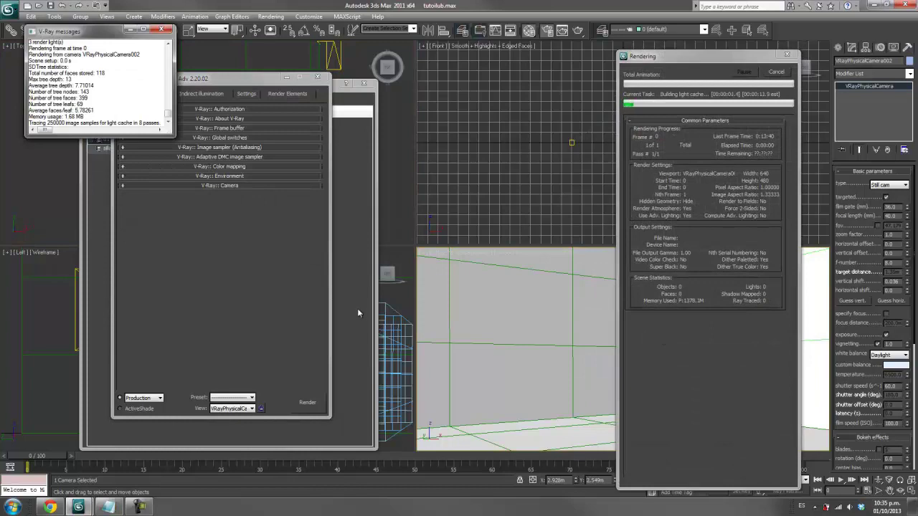
pyautogui.moveTo(78, 507)
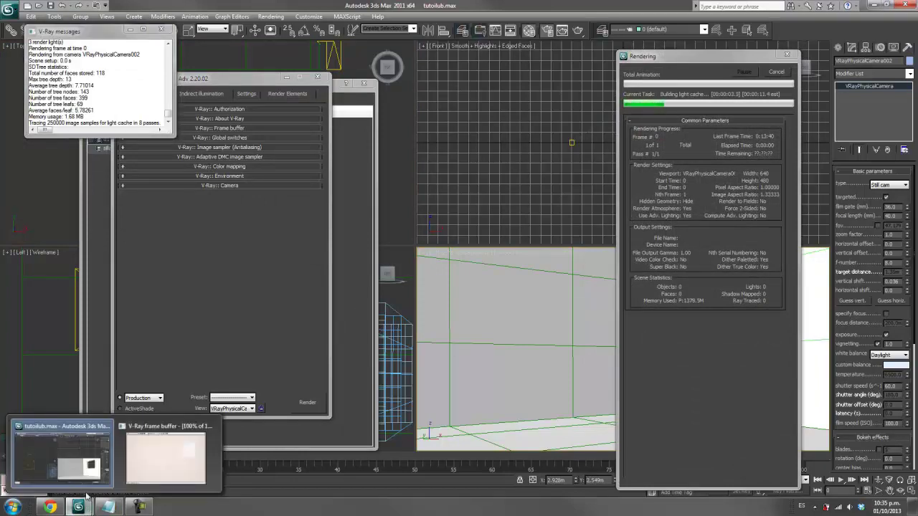
# - Set the camera white balance to Neutral and re-render the camera view
pyautogui.click(172, 434)
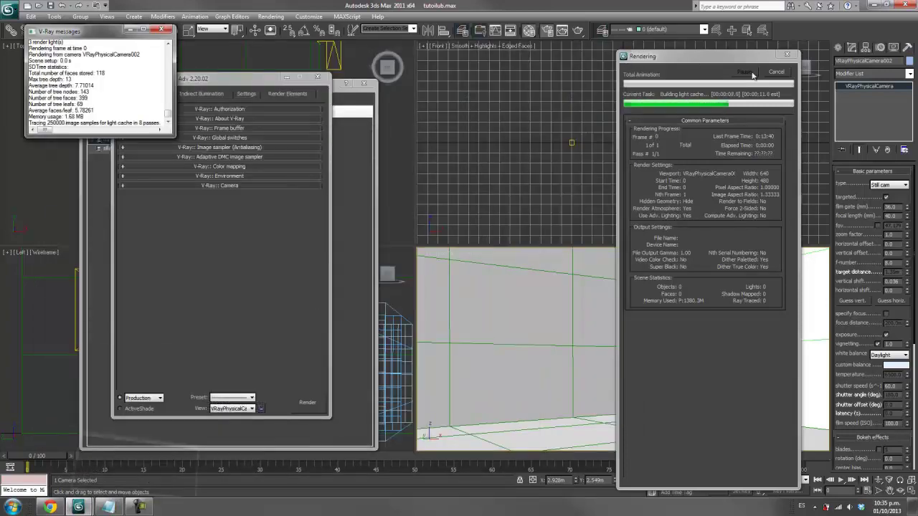
pyautogui.click(586, 54)
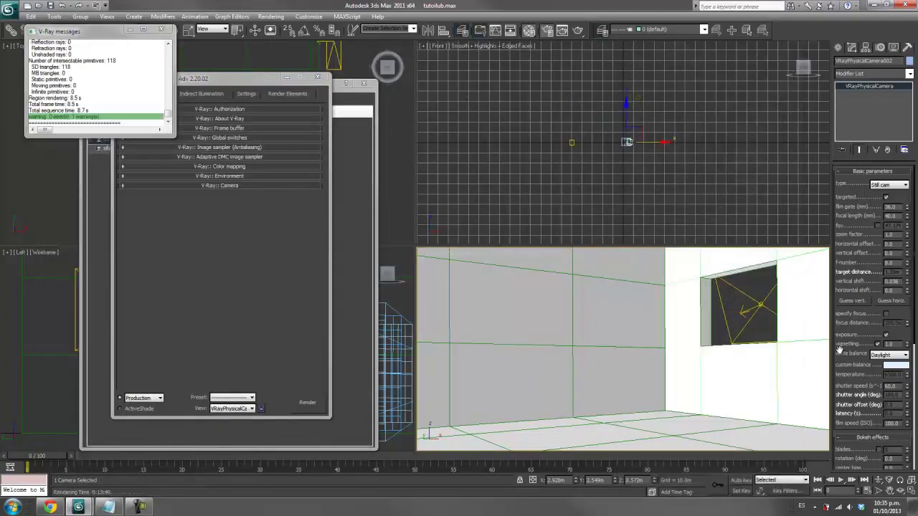
pyautogui.scroll(-1, 841, 347)
pyautogui.click(883, 346)
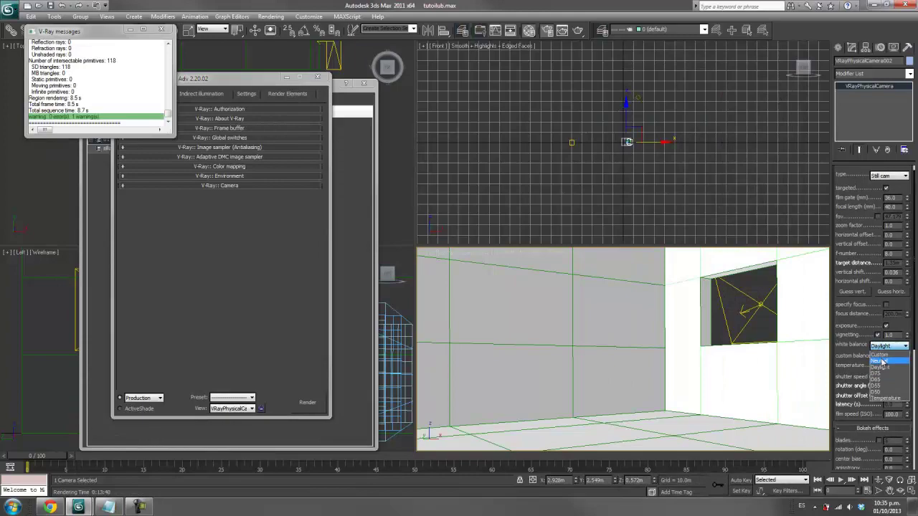
pyautogui.click(882, 362)
pyautogui.hotkey('shift', 'q')
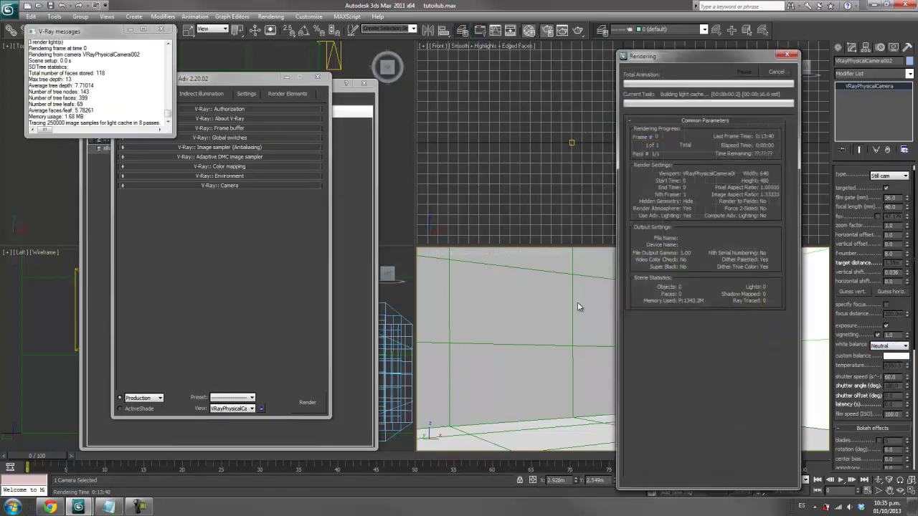
# - Restart the render and reposition the V-Ray frame buffer once it finishes
pyautogui.moveTo(78, 507)
pyautogui.click(174, 451)
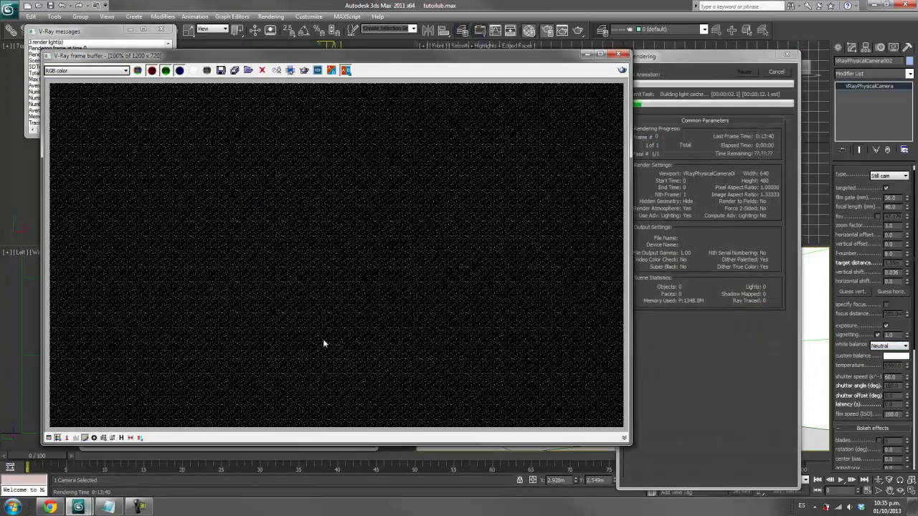
pyautogui.hotkey('shift', 'q')
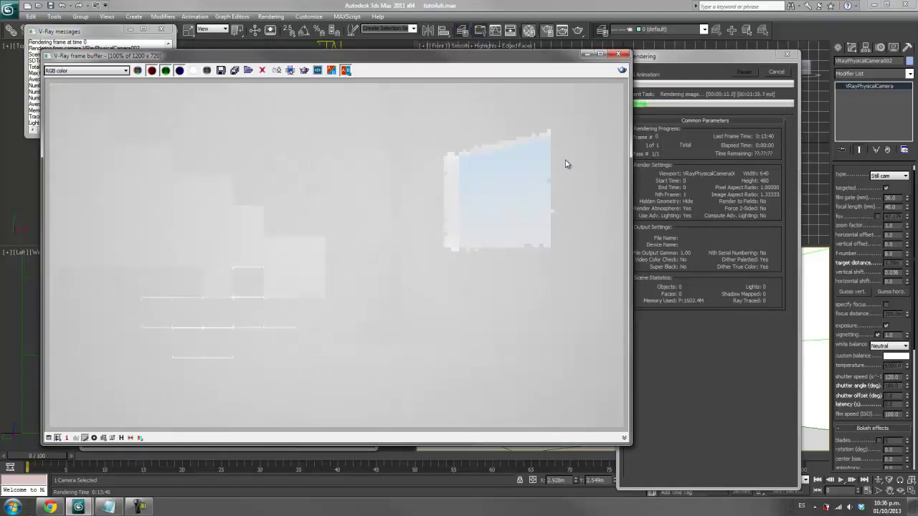
pyautogui.click(290, 70)
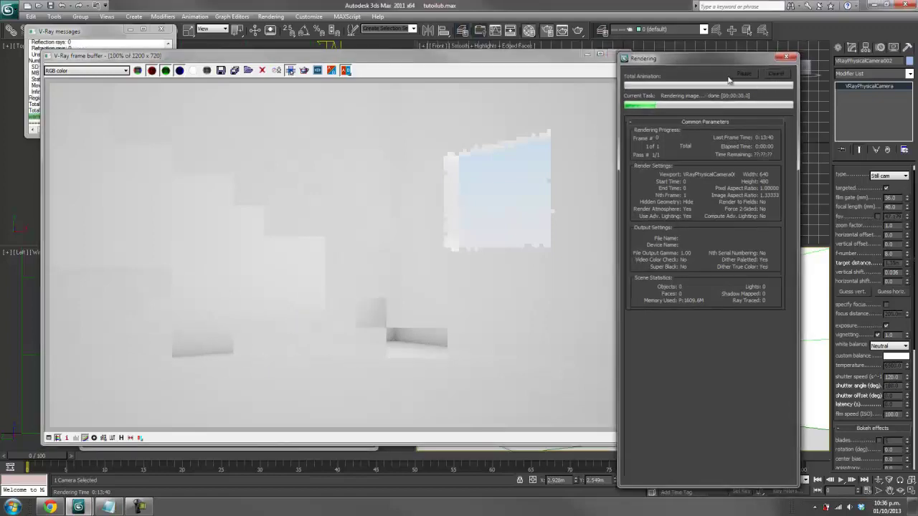
pyautogui.click(787, 53)
pyautogui.click(271, 16)
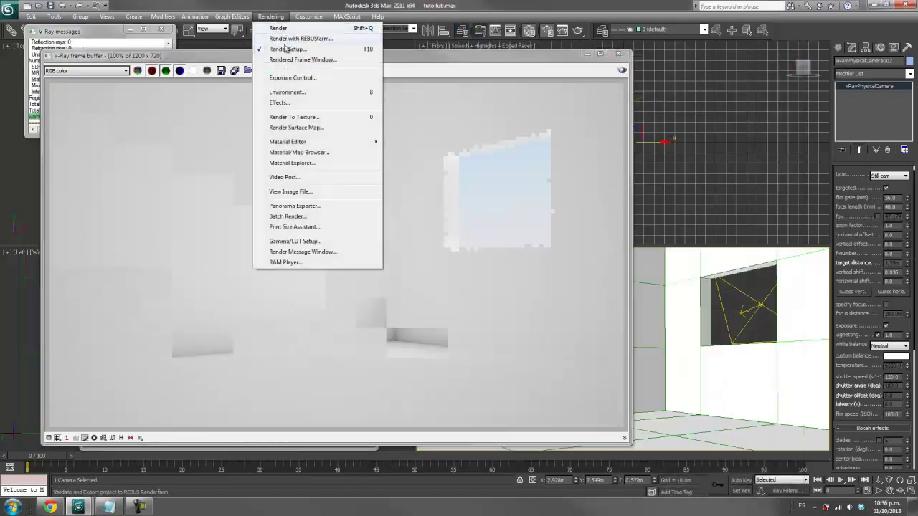
pyautogui.moveTo(420, 55); pyautogui.dragTo(396, 170)
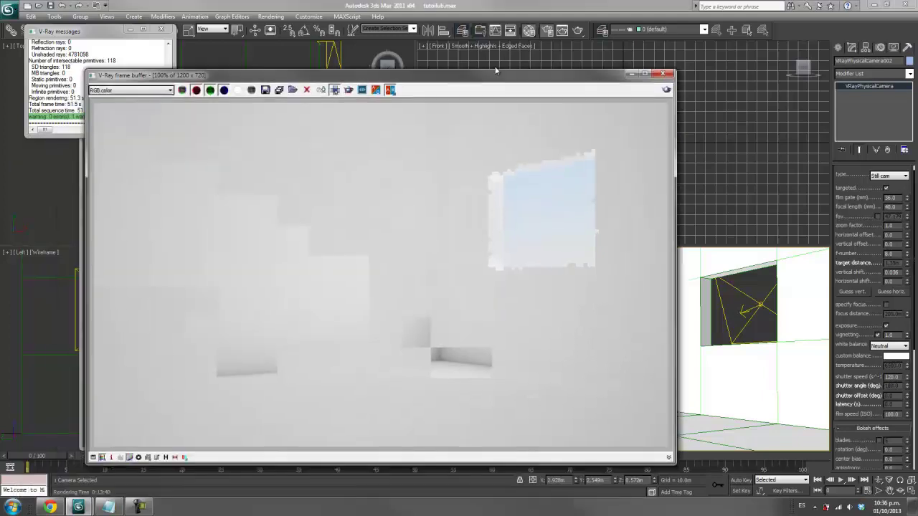
pyautogui.moveTo(415, 168)
pyautogui.mouseDown()
pyautogui.moveTo(455, 87)
pyautogui.moveTo(512, 151)
pyautogui.mouseUp()
# - Open the Material Editor on the 01 - Default material slot
pyautogui.click(273, 90)
pyautogui.press('m')
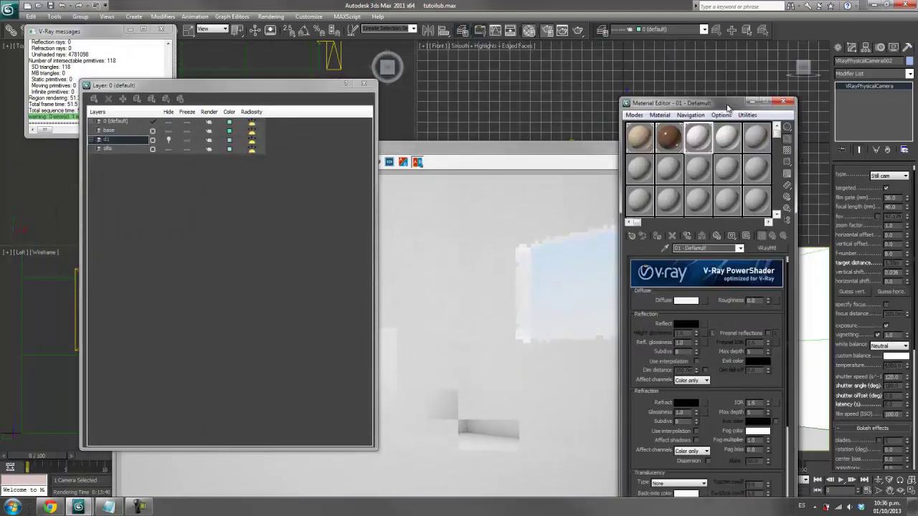
pyautogui.click(675, 127)
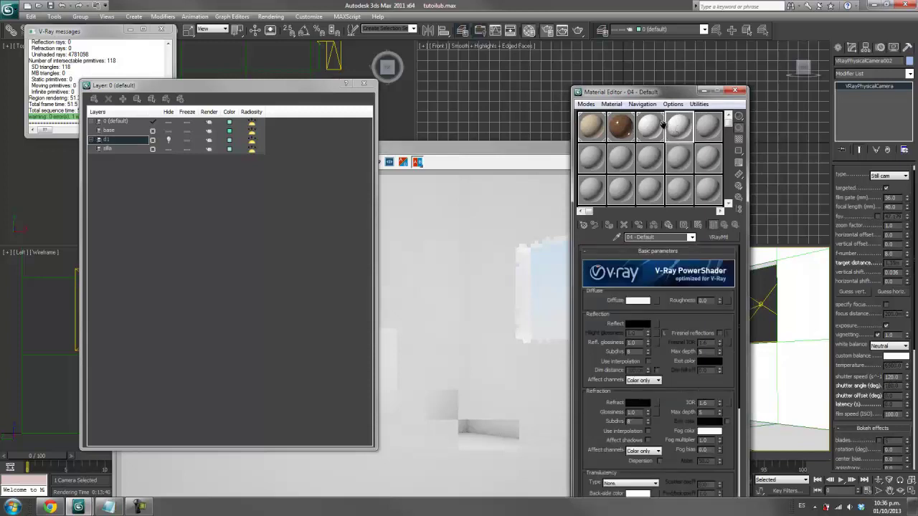
pyautogui.click(653, 128)
pyautogui.click(678, 128)
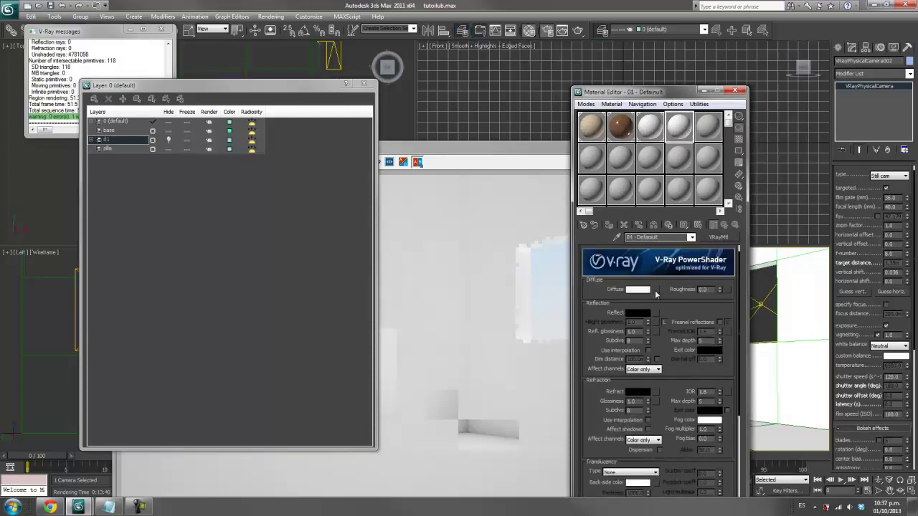
# - Try a tan diffuse colour but cancel, keeping it white, then pick the room wall
pyautogui.click(638, 290)
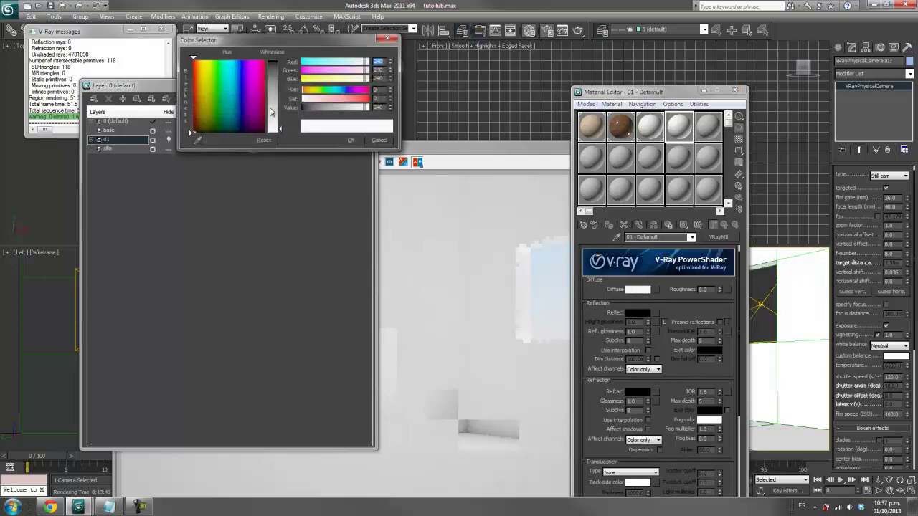
pyautogui.click(200, 74)
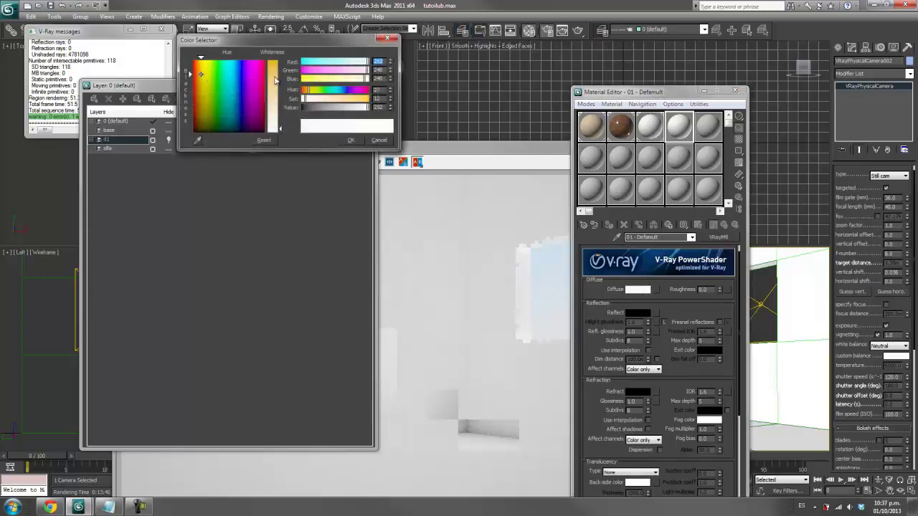
pyautogui.click(275, 80)
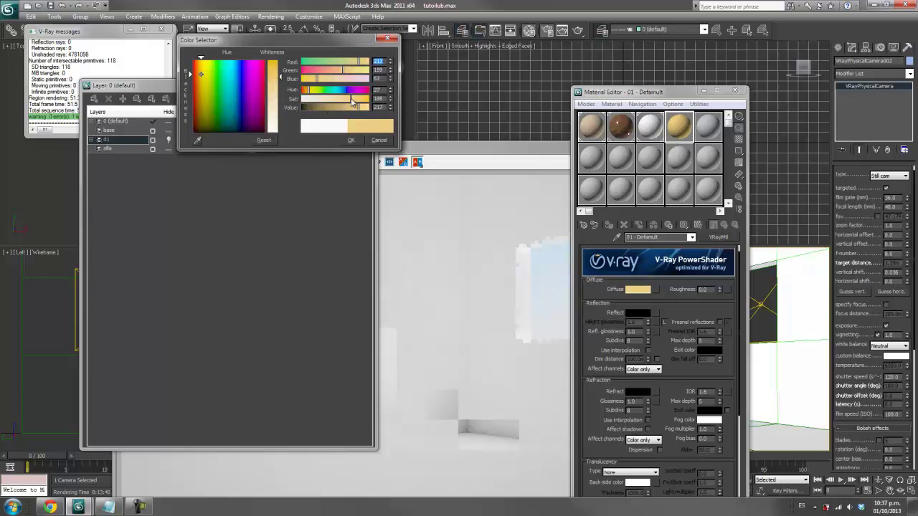
pyautogui.moveTo(351, 100)
pyautogui.mouseDown()
pyautogui.moveTo(337, 100)
pyautogui.moveTo(353, 113)
pyautogui.mouseUp()
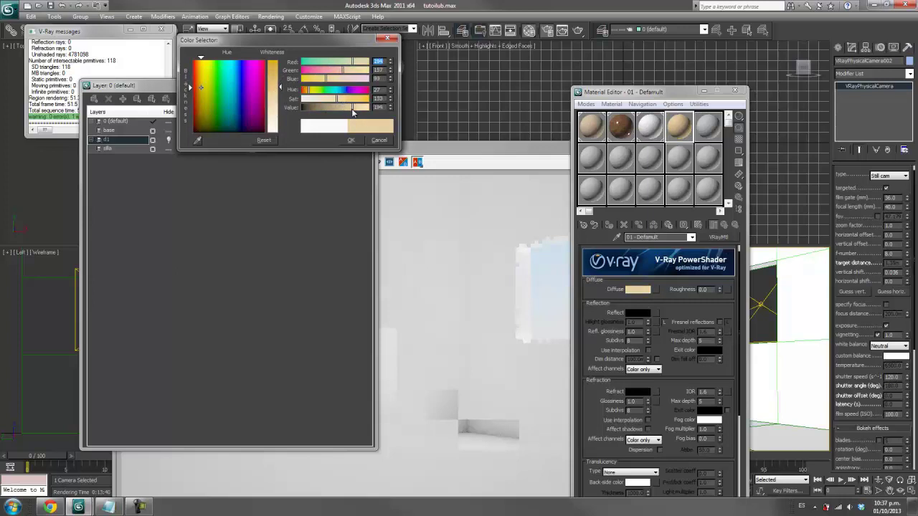
pyautogui.click(387, 38)
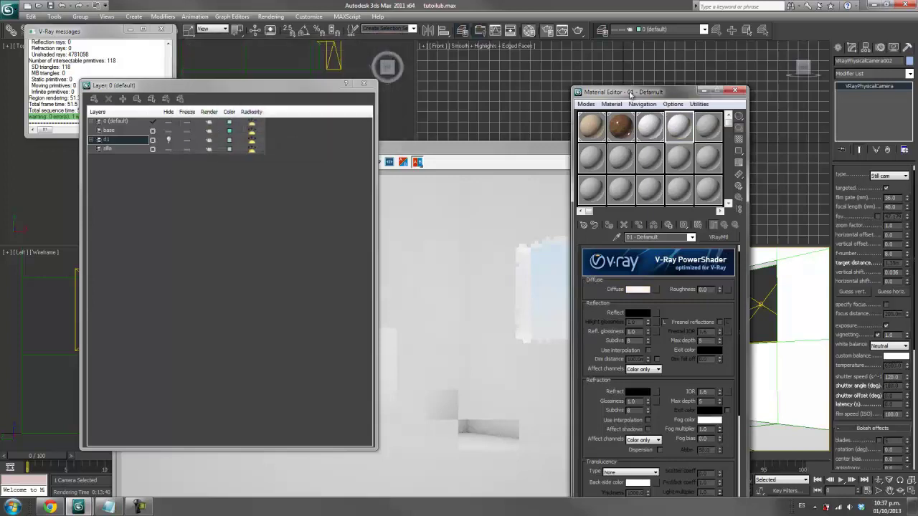
pyautogui.moveTo(630, 94); pyautogui.dragTo(375, 101)
pyautogui.click(783, 292)
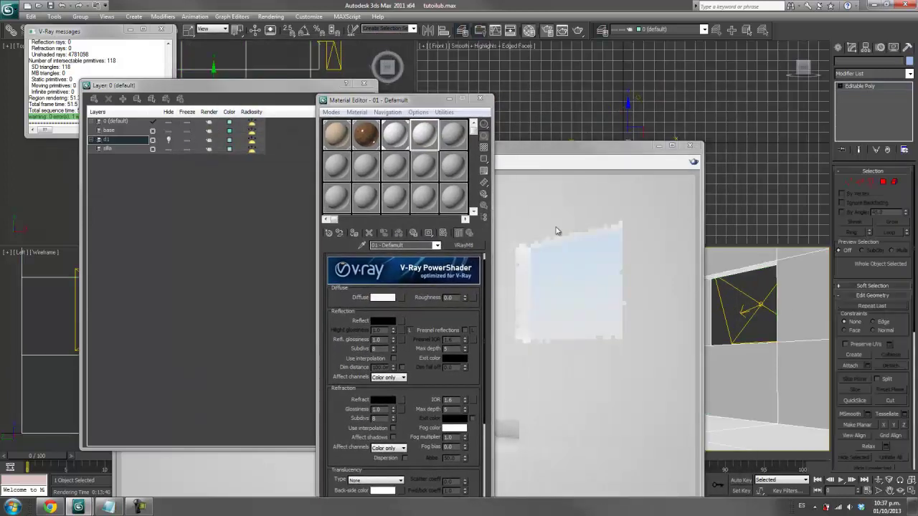
# - Set the 01 - Default diffuse colour to beige RGB 190, 167, 98 and confirm
pyautogui.click(423, 142)
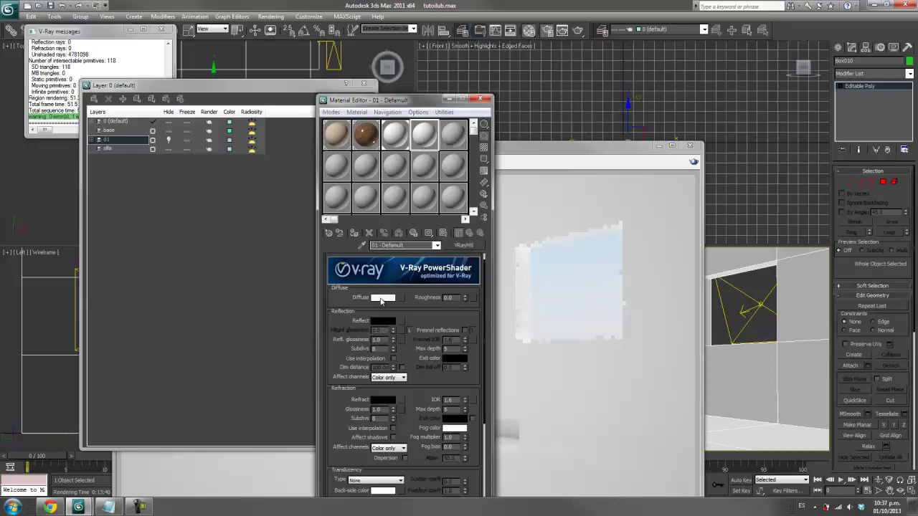
pyautogui.click(381, 297)
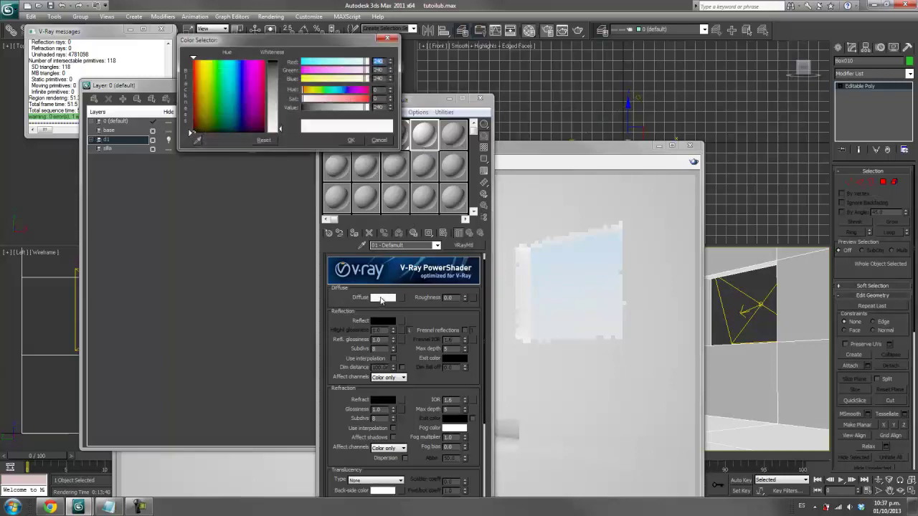
pyautogui.click(203, 94)
pyautogui.click(273, 85)
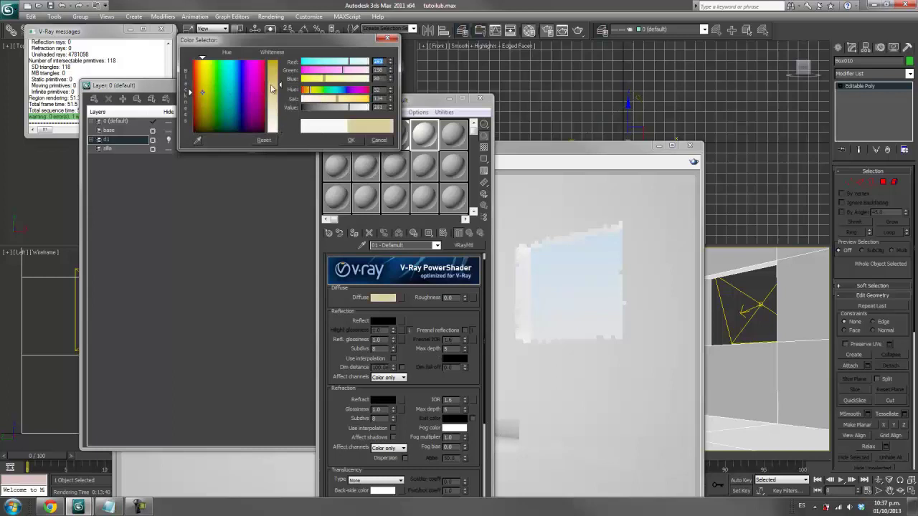
pyautogui.moveTo(320, 43)
pyautogui.mouseDown()
pyautogui.moveTo(181, 56)
pyautogui.moveTo(191, 68)
pyautogui.mouseUp()
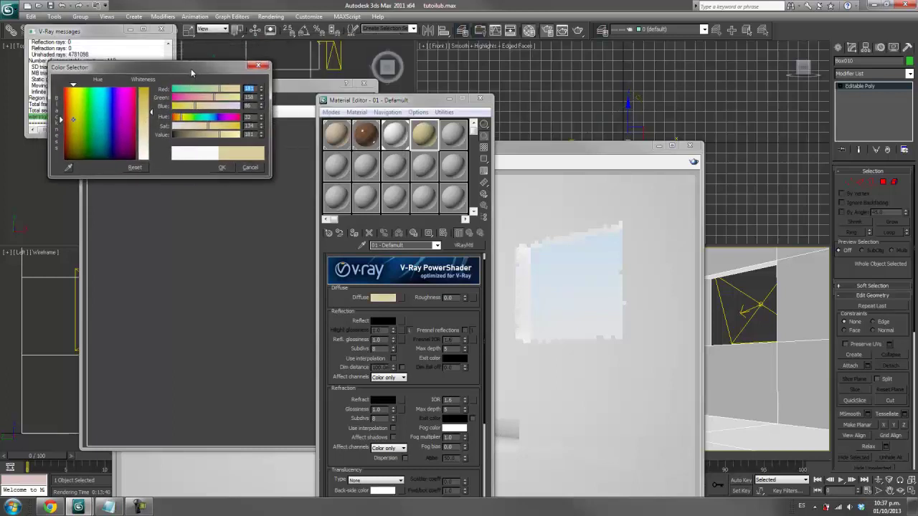
pyautogui.moveTo(212, 127)
pyautogui.mouseDown()
pyautogui.moveTo(225, 135)
pyautogui.moveTo(204, 125)
pyautogui.mouseUp()
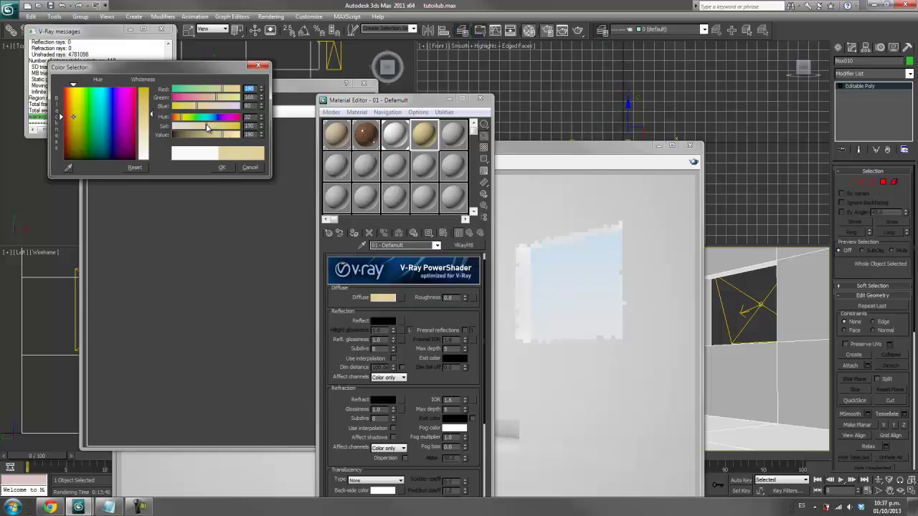
pyautogui.click(221, 167)
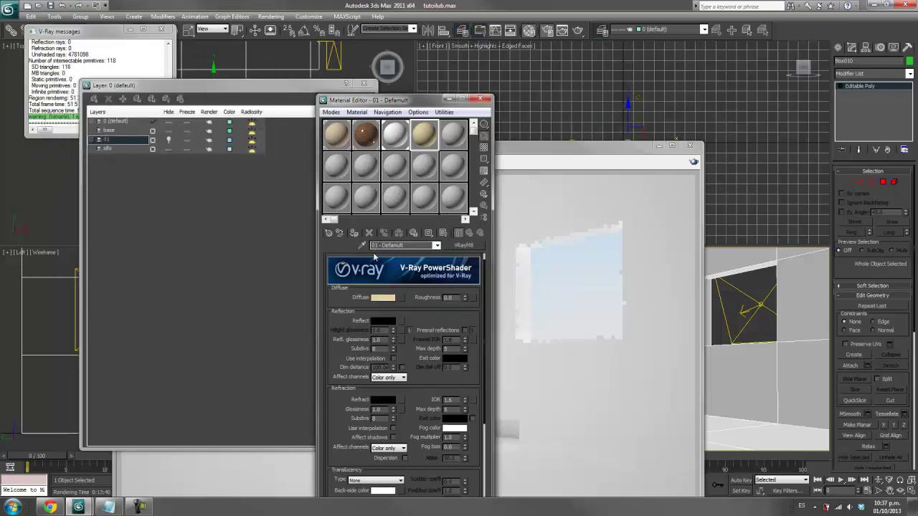
# - Close the frame buffer and the Layer dialog, clearing space around the material editor
pyautogui.moveTo(385, 104); pyautogui.dragTo(387, 104)
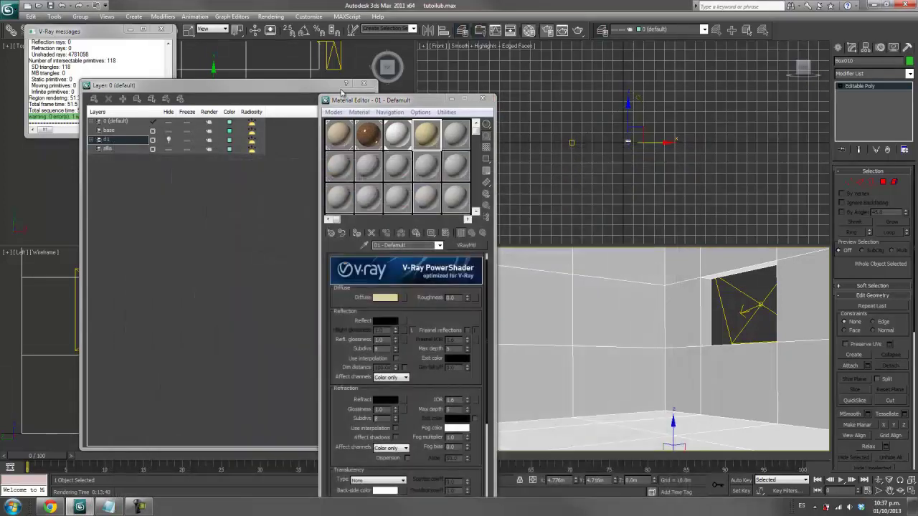
pyautogui.click(355, 85)
pyautogui.click(366, 84)
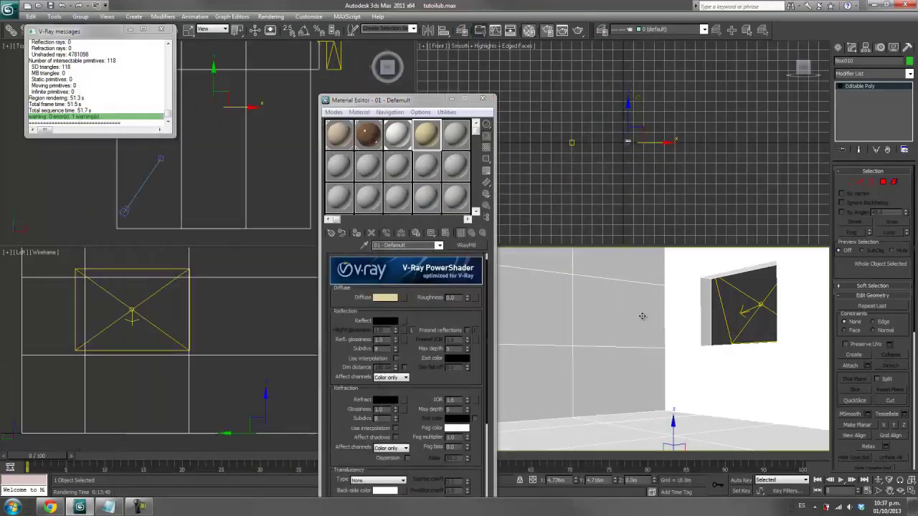
# - Assign the beige material to the room, renamed '2', and render the camera view
pyautogui.click(356, 233)
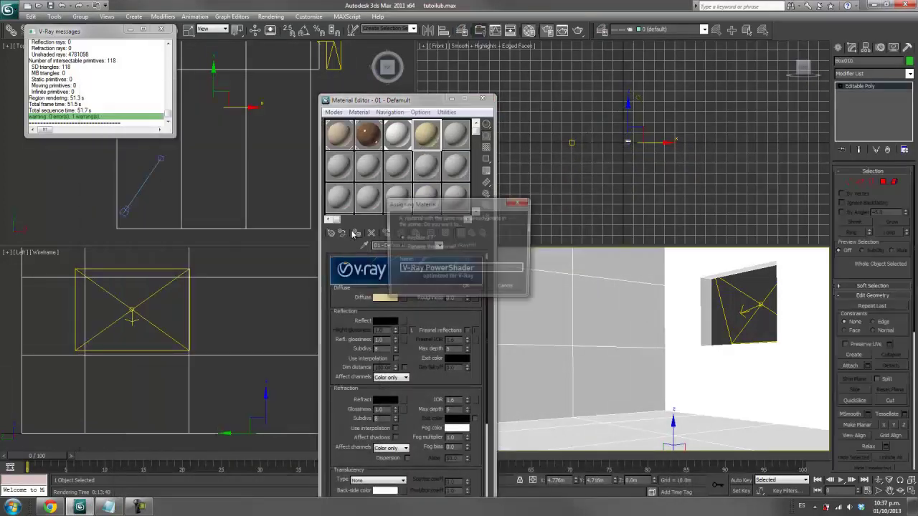
pyautogui.click(419, 249)
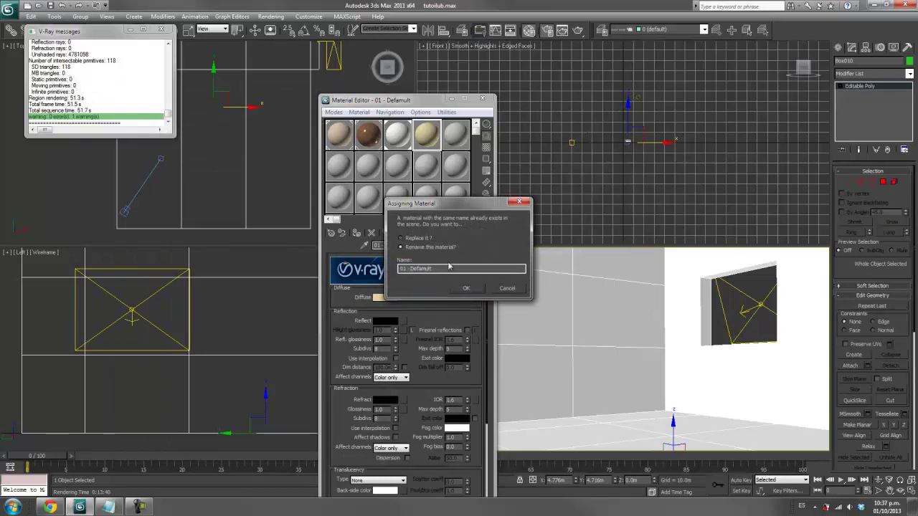
pyautogui.doubleClick(422, 268)
pyautogui.write('2')
pyautogui.click(467, 288)
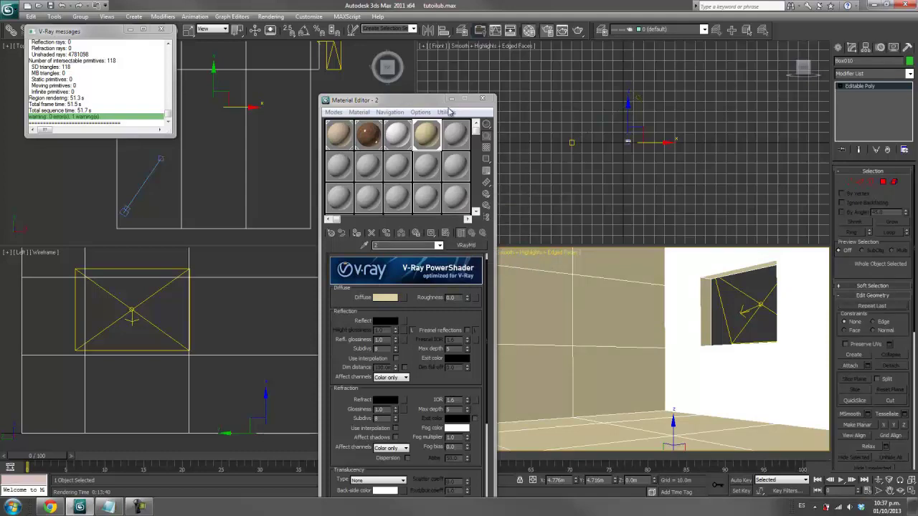
pyautogui.moveTo(448, 100); pyautogui.dragTo(275, 84)
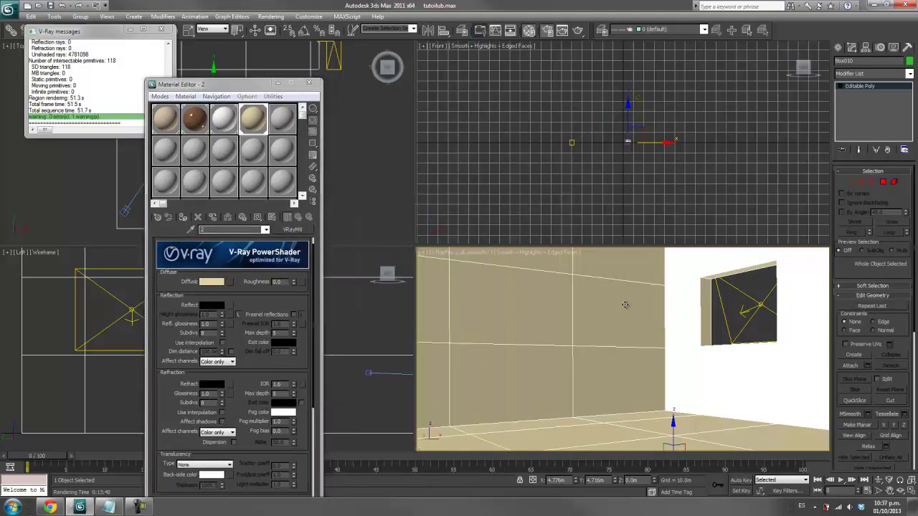
pyautogui.hotkey('shift', 'q')
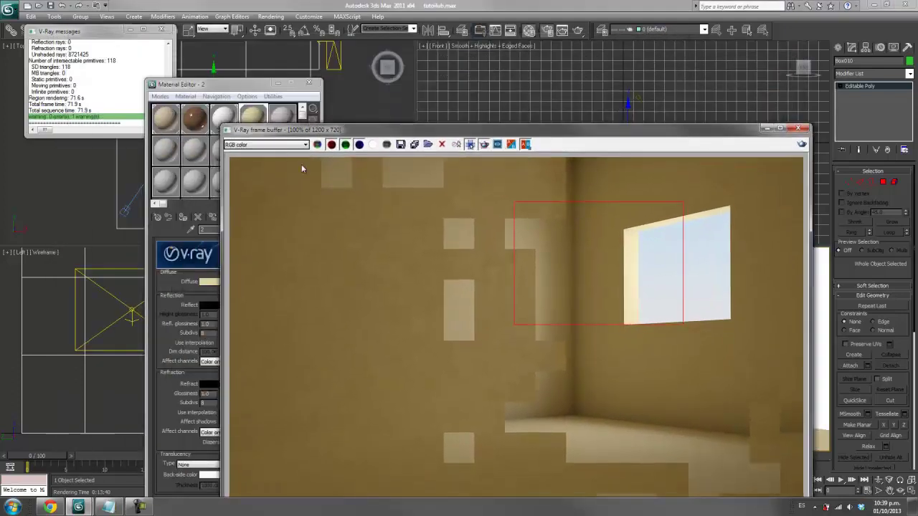
# - Darken material 2's beige diffuse slightly and compare it with the 01 - Default colour
pyautogui.click(210, 285)
pyautogui.click(216, 284)
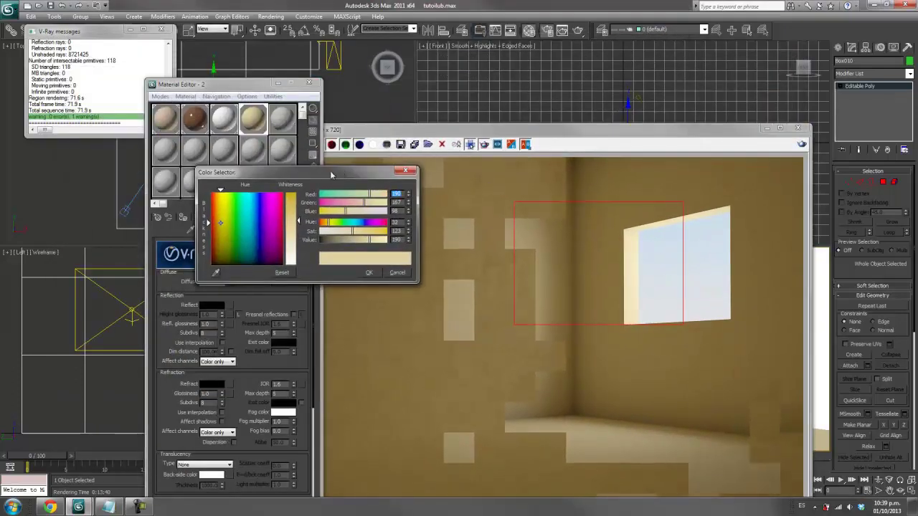
pyautogui.click(220, 219)
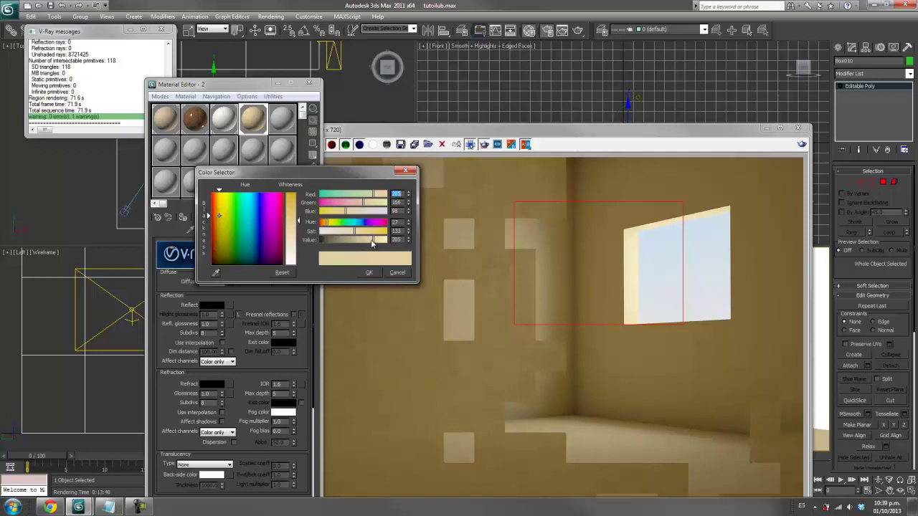
pyautogui.moveTo(371, 240); pyautogui.dragTo(365, 244)
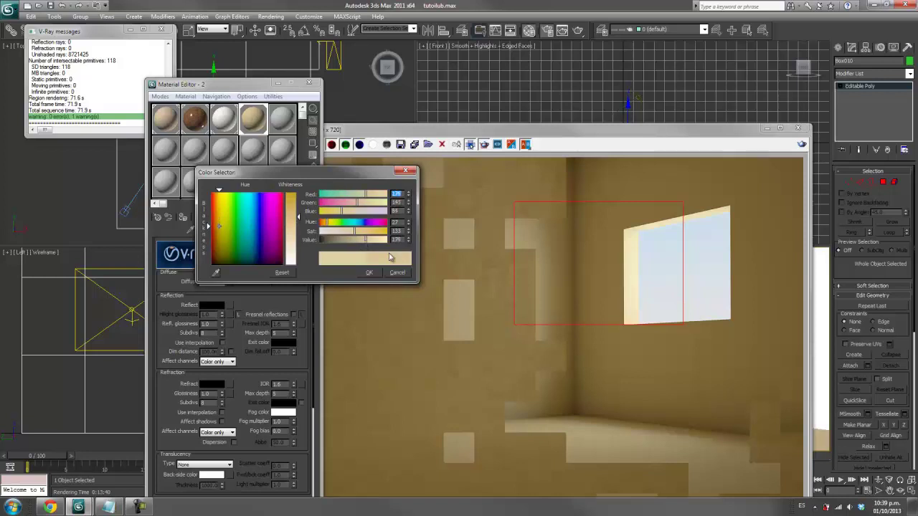
pyautogui.click(165, 118)
pyautogui.click(212, 292)
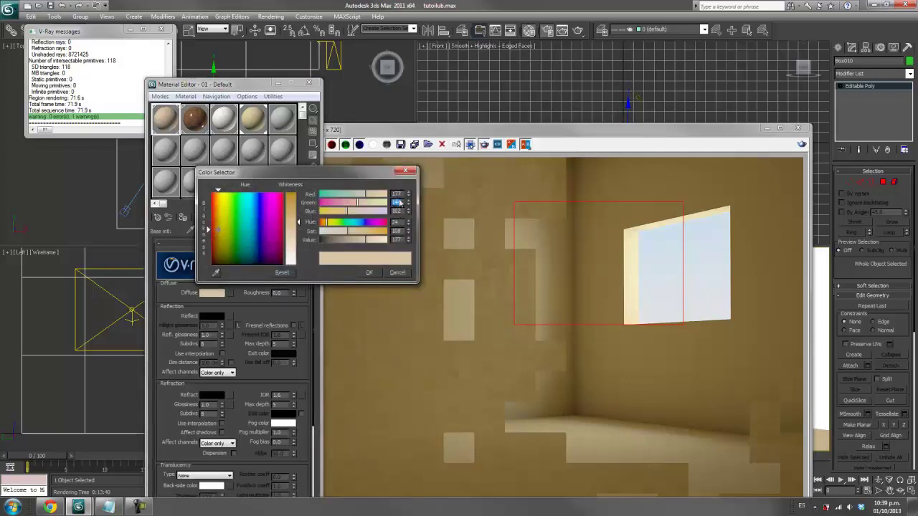
pyautogui.click(397, 273)
# - Set material 2's diffuse colour to red 177, green 144 and re-render the room
pyautogui.click(252, 118)
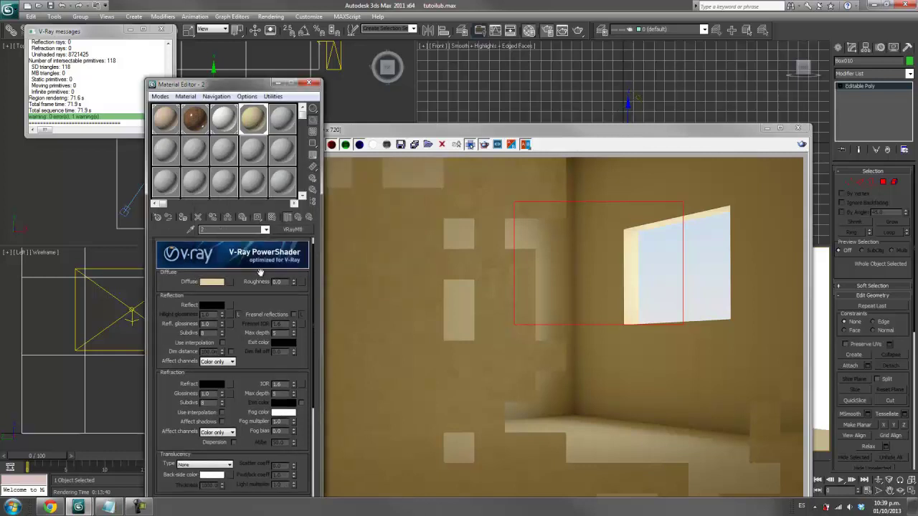
pyautogui.click(215, 286)
pyautogui.write('177')
pyautogui.press('Return')
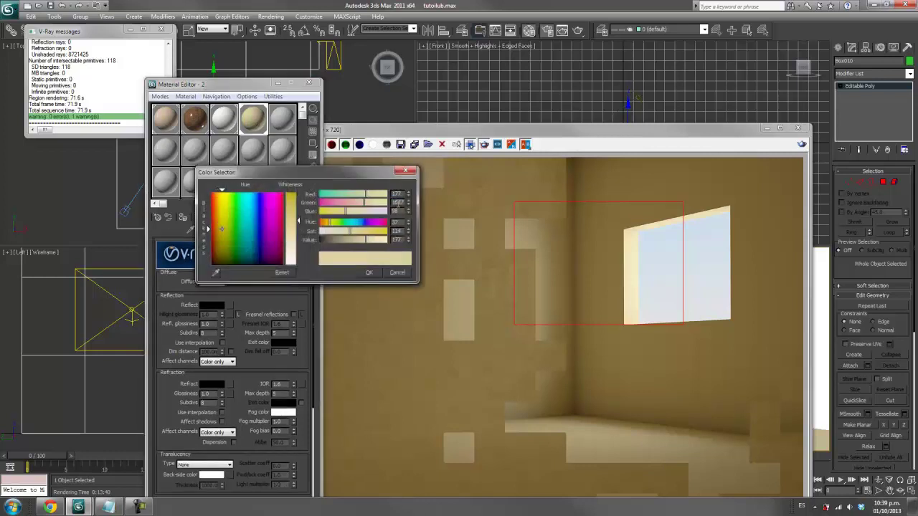
pyautogui.write('144')
pyautogui.press('Return')
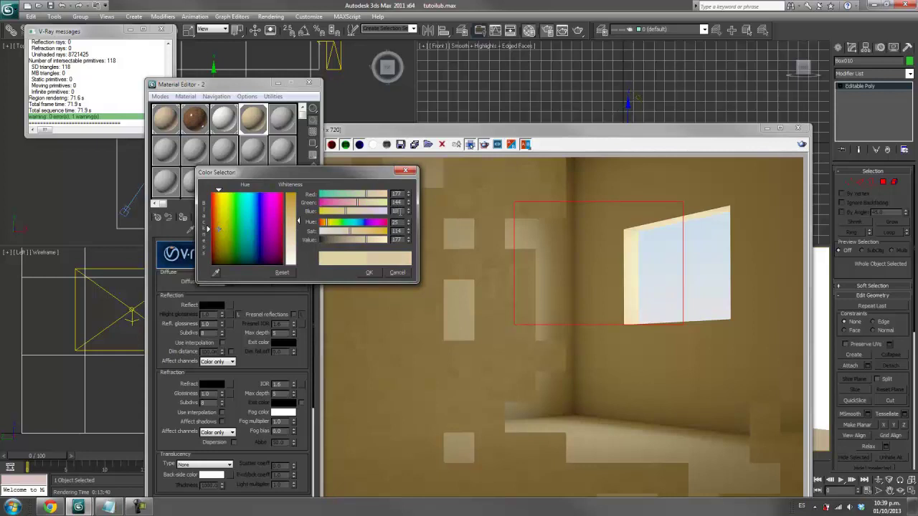
pyautogui.click(369, 272)
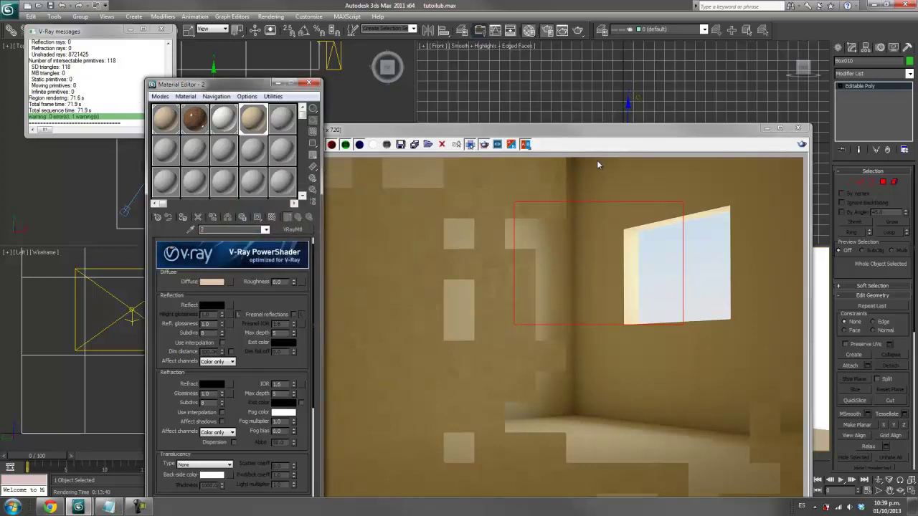
pyautogui.hotkey('shift', 'q')
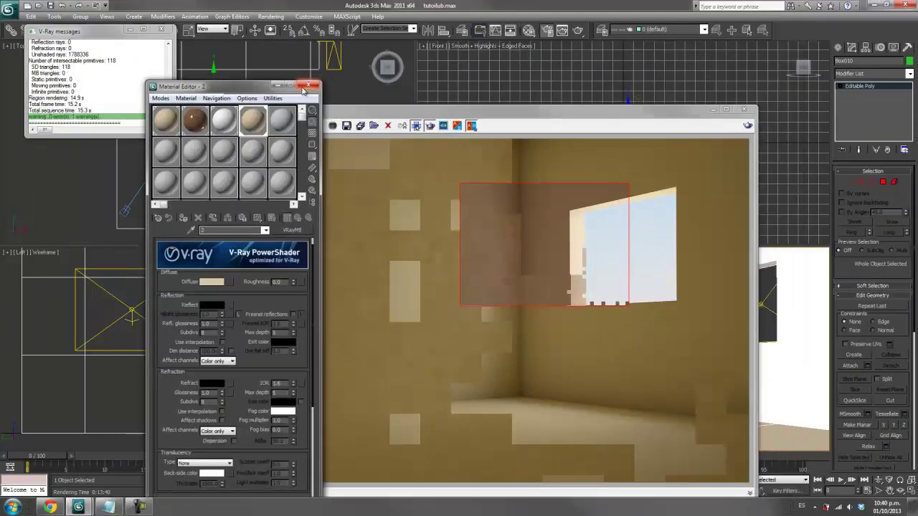
# - Set the camera white balance to Daylight and re-render the region
pyautogui.click(889, 346)
pyautogui.click(885, 364)
pyautogui.hotkey('shift', 'q')
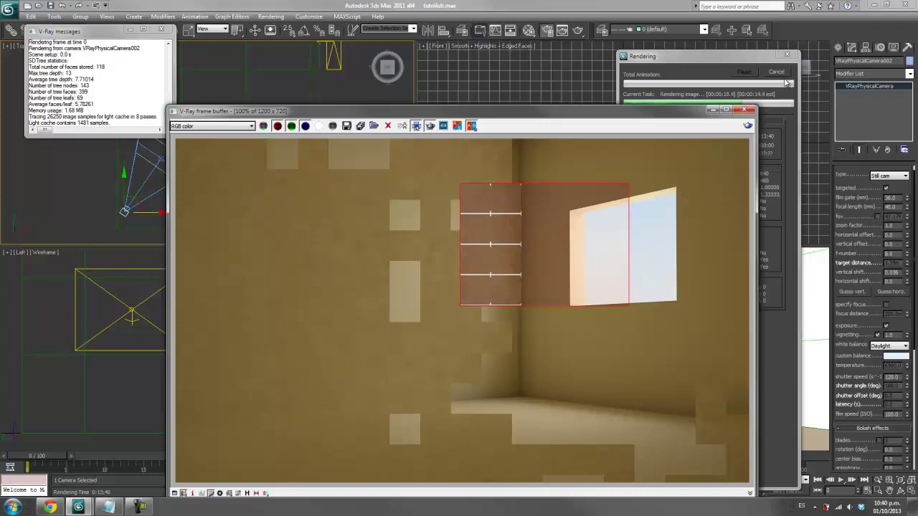
# - Close the V-Ray messages window and the render result window
pyautogui.moveTo(626, 117); pyautogui.dragTo(651, 119)
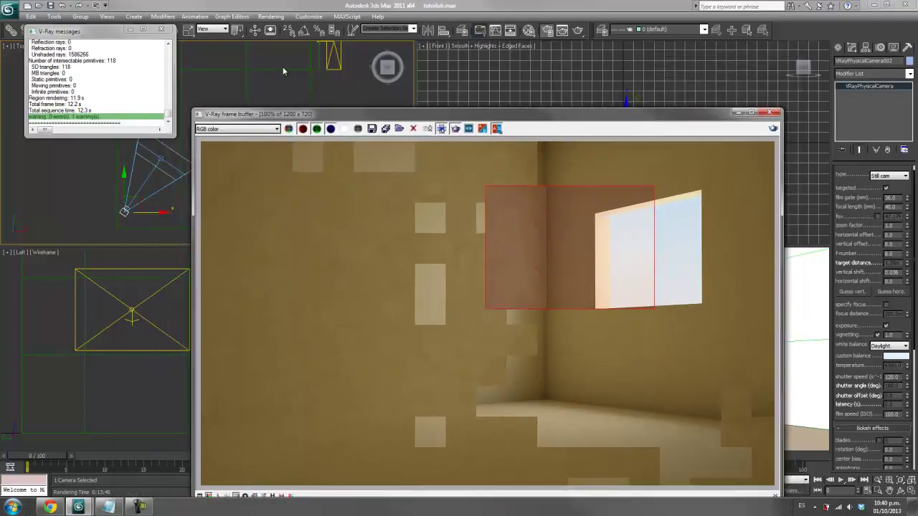
pyautogui.click(160, 31)
pyautogui.click(739, 112)
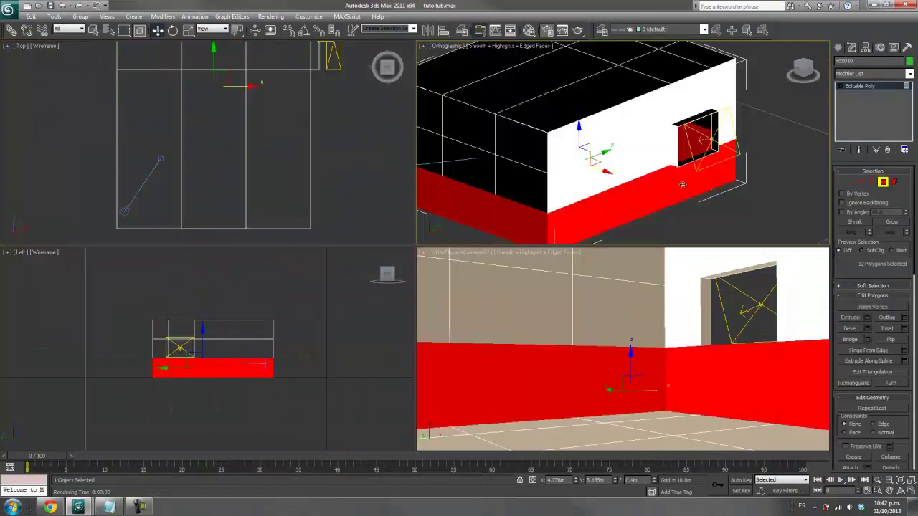
# - Select the wall faces left, above and right of the window plus its inner reveal faces
pyautogui.keyDown('ctrl'); pyautogui.click(518, 188); pyautogui.keyUp('ctrl')
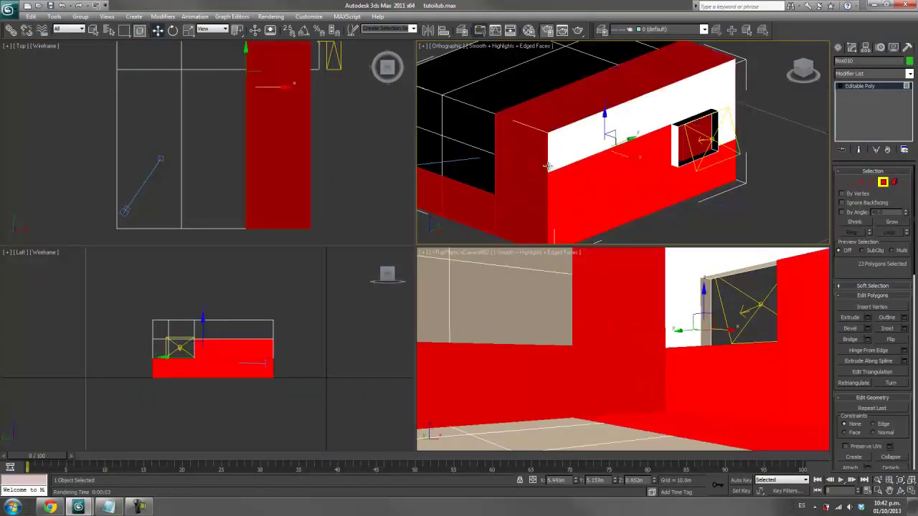
pyautogui.hotkey('ctrl', 'z')
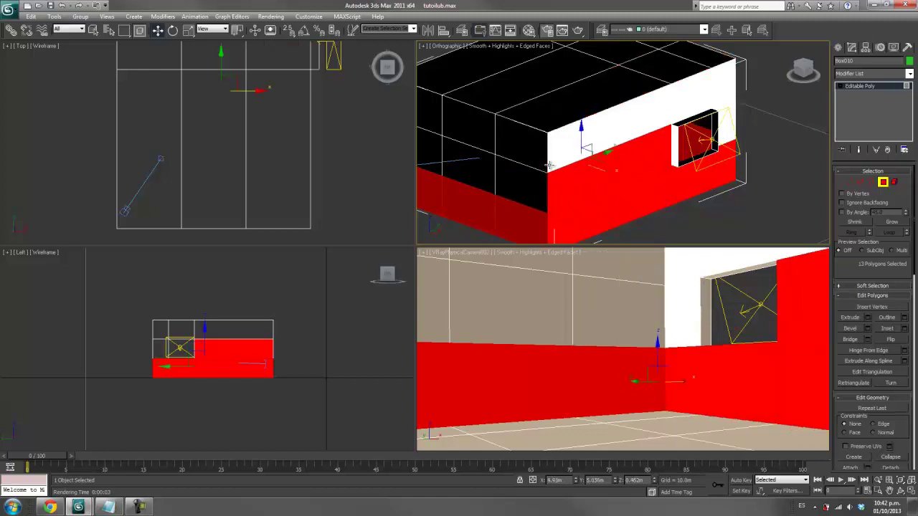
pyautogui.keyDown('ctrl'); pyautogui.click(567, 156); pyautogui.keyUp('ctrl')
pyautogui.keyDown('ctrl'); pyautogui.click(707, 99); pyautogui.keyUp('ctrl')
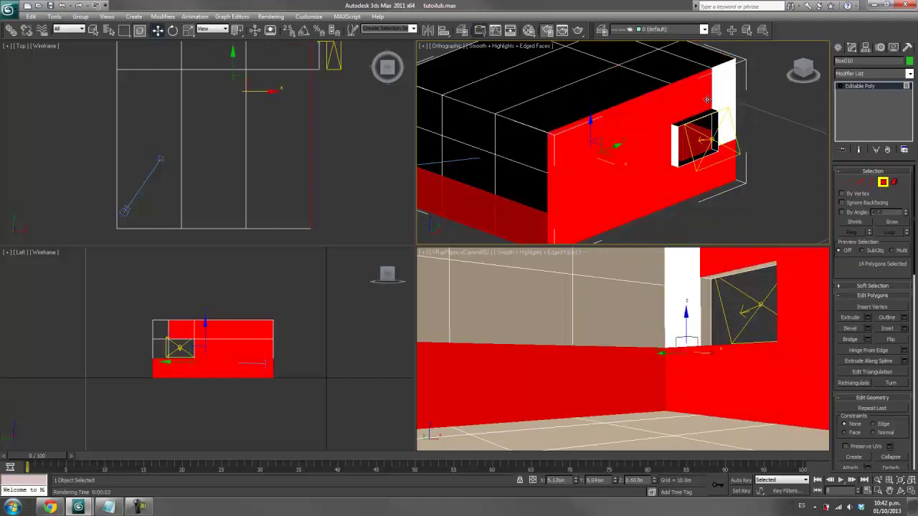
pyautogui.keyDown('ctrl'); pyautogui.click(726, 116); pyautogui.keyUp('ctrl')
pyautogui.keyDown('alt'); pyautogui.moveTo(742, 125); pyautogui.dragTo(614, 190, button='middle'); pyautogui.keyUp('alt')
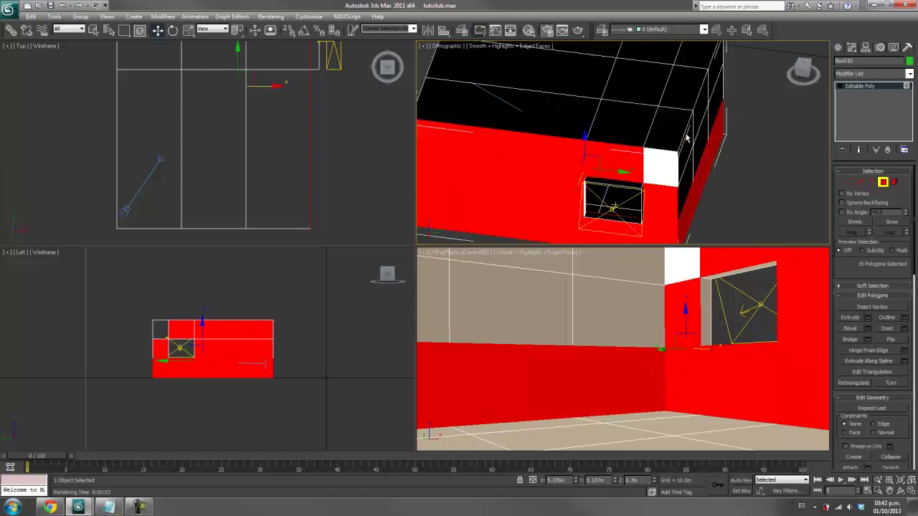
pyautogui.keyDown('ctrl'); pyautogui.click(614, 191); pyautogui.keyUp('ctrl')
pyautogui.keyDown('ctrl'); pyautogui.click(634, 187); pyautogui.keyUp('ctrl')
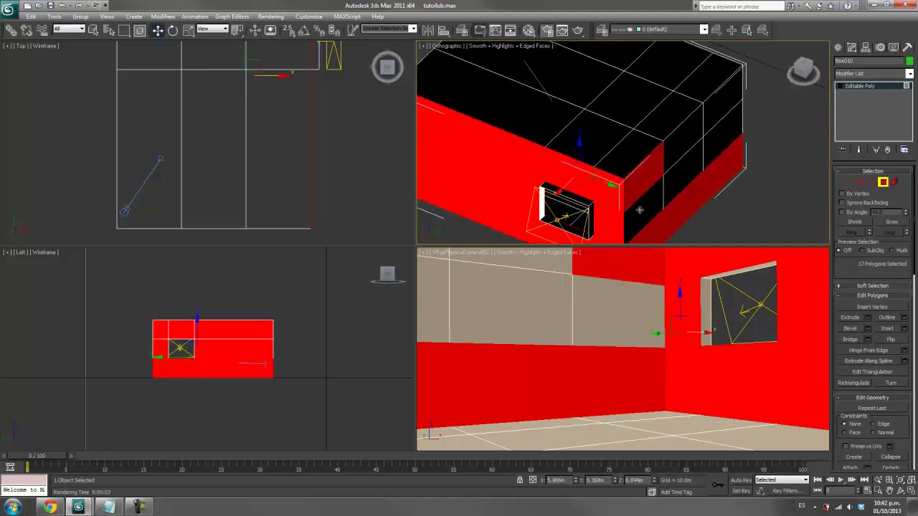
pyautogui.keyDown('ctrl'); pyautogui.click(680, 160); pyautogui.keyUp('ctrl')
pyautogui.keyDown('ctrl'); pyautogui.click(680, 149); pyautogui.keyUp('ctrl')
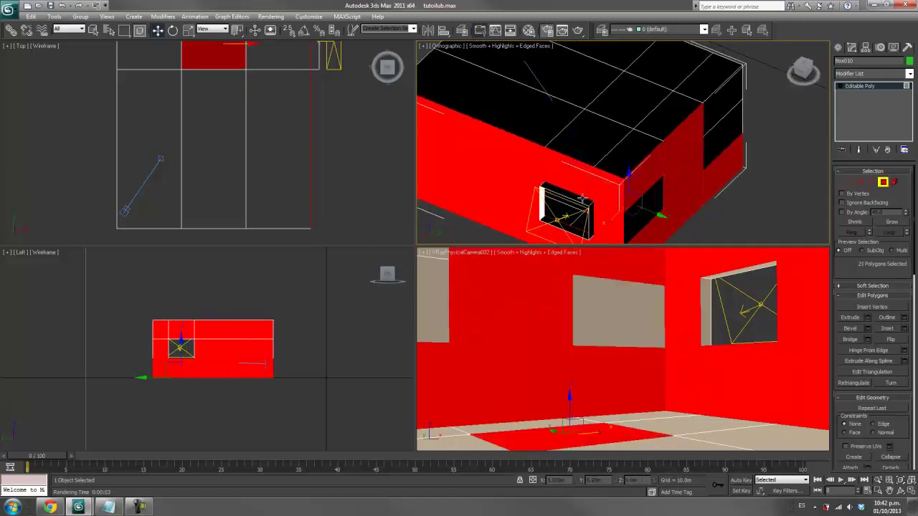
pyautogui.keyDown('ctrl'); pyautogui.click(584, 205); pyautogui.keyUp('ctrl')
pyautogui.keyDown('ctrl'); pyautogui.click(588, 211); pyautogui.keyUp('ctrl')
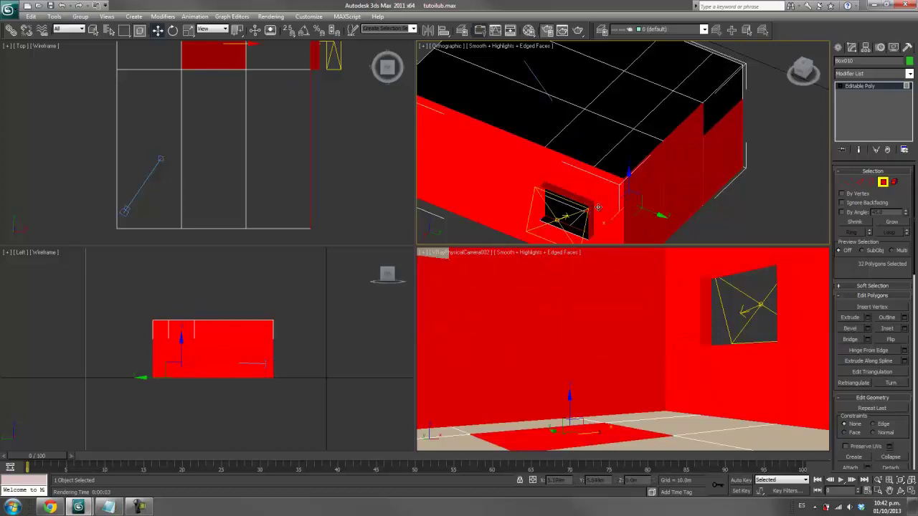
# - Add the remaining adjacent wall faces and black top faces to the polygon selection
pyautogui.keyDown('alt'); pyautogui.moveTo(685, 173); pyautogui.dragTo(646, 162, button='middle'); pyautogui.keyUp('alt')
pyautogui.keyDown('ctrl'); pyautogui.click(648, 143); pyautogui.keyUp('ctrl')
pyautogui.keyDown('alt'); pyautogui.moveTo(700, 148); pyautogui.dragTo(603, 149, button='middle'); pyautogui.keyUp('alt')
pyautogui.keyDown('ctrl'); pyautogui.click(566, 183); pyautogui.keyUp('ctrl')
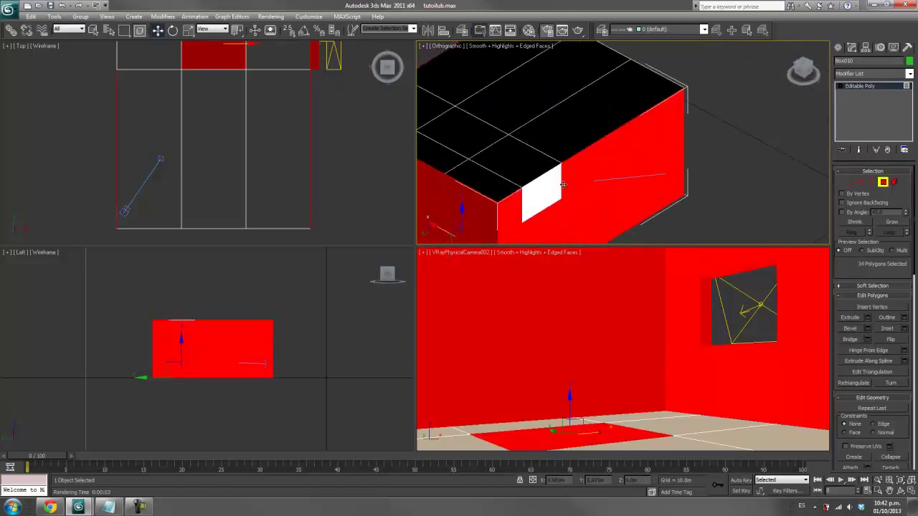
pyautogui.keyDown('ctrl'); pyautogui.click(547, 190); pyautogui.keyUp('ctrl')
pyautogui.keyDown('ctrl'); pyautogui.click(492, 180); pyautogui.keyUp('ctrl')
pyautogui.keyDown('ctrl'); pyautogui.click(451, 162); pyautogui.keyUp('ctrl')
pyautogui.keyDown('ctrl'); pyautogui.click(464, 135); pyautogui.keyUp('ctrl')
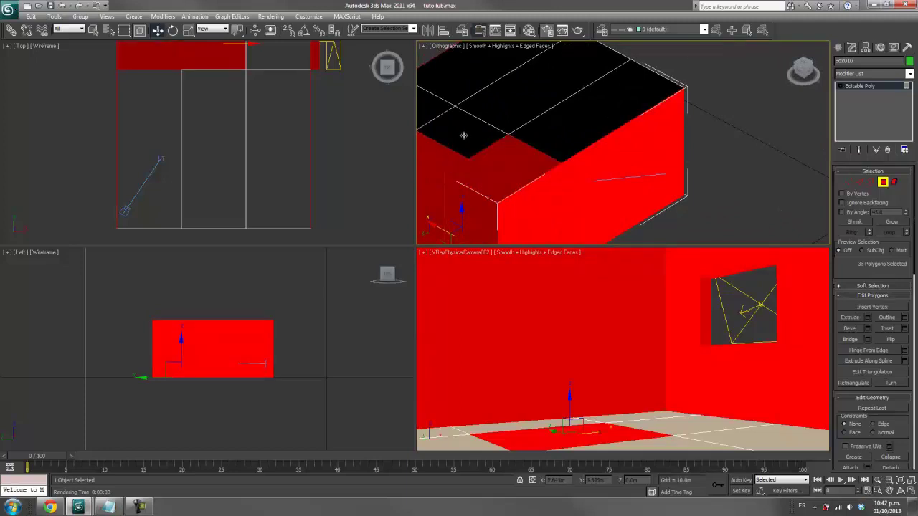
pyautogui.keyDown('ctrl'); pyautogui.click(509, 102); pyautogui.keyUp('ctrl')
pyautogui.keyDown('ctrl'); pyautogui.click(558, 121); pyautogui.keyUp('ctrl')
pyautogui.keyDown('ctrl'); pyautogui.click(531, 120); pyautogui.keyUp('ctrl')
pyautogui.moveTo(531, 120)
pyautogui.keyDown('alt'); pyautogui.mouseDown(button='middle')
pyautogui.moveTo(609, 158)
pyautogui.moveTo(629, 150)
pyautogui.mouseUp(button='middle'); pyautogui.keyUp('alt')
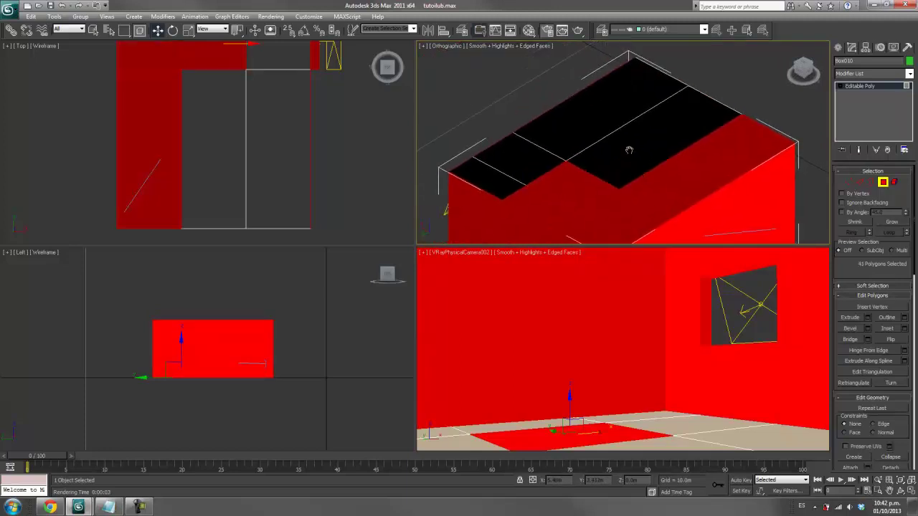
pyautogui.keyDown('ctrl'); pyautogui.click(561, 148); pyautogui.keyUp('ctrl')
pyautogui.keyDown('ctrl'); pyautogui.click(495, 184); pyautogui.keyUp('ctrl')
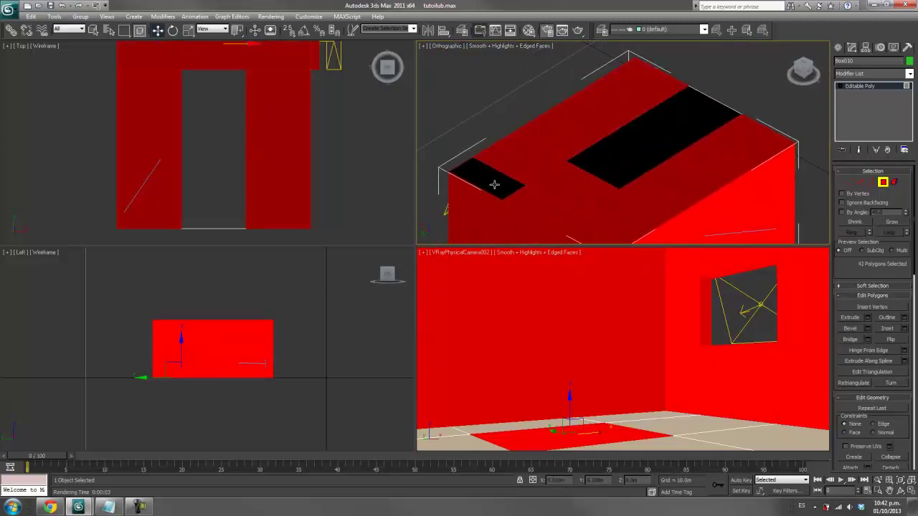
pyautogui.keyDown('ctrl'); pyautogui.click(676, 164); pyautogui.keyUp('ctrl')
# - Finish the top faces, drop the stray floor face, and detach the selection as a new object
pyautogui.moveTo(670, 150)
pyautogui.keyDown('alt'); pyautogui.mouseDown(button='middle')
pyautogui.moveTo(637, 153)
pyautogui.moveTo(579, 133)
pyautogui.mouseUp(button='middle'); pyautogui.keyUp('alt')
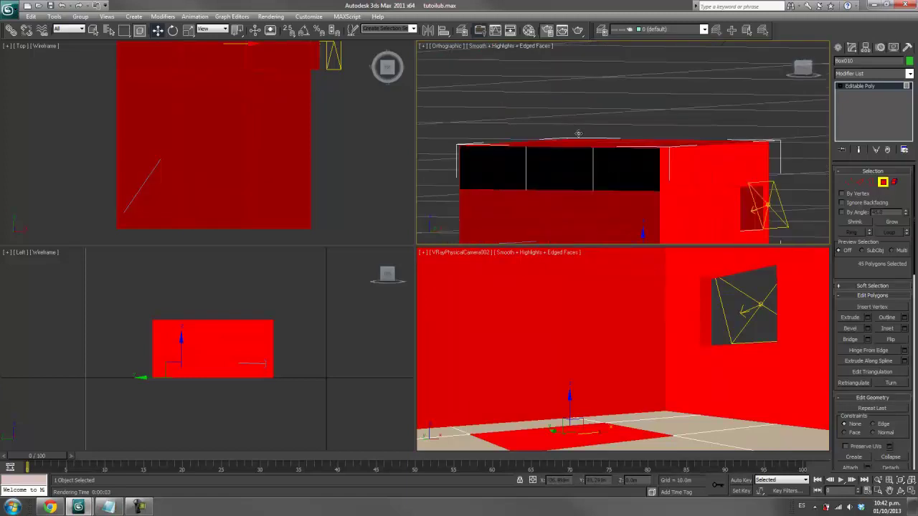
pyautogui.keyDown('ctrl'); pyautogui.click(620, 178); pyautogui.keyUp('ctrl')
pyautogui.keyDown('ctrl'); pyautogui.click(576, 175); pyautogui.keyUp('ctrl')
pyautogui.keyDown('ctrl'); pyautogui.click(522, 168); pyautogui.keyUp('ctrl')
pyautogui.keyDown('alt'); pyautogui.moveTo(456, 85); pyautogui.dragTo(456, 85, button='middle'); pyautogui.keyUp('alt')
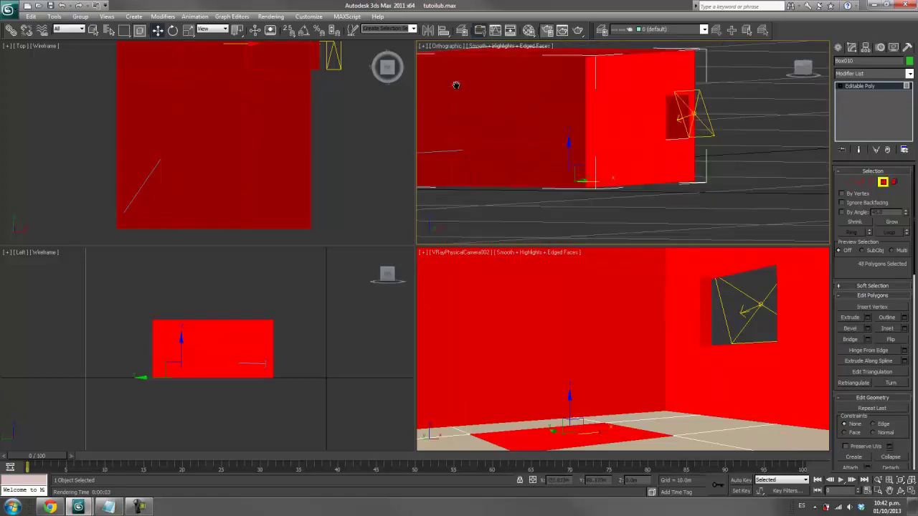
pyautogui.keyDown('alt'); pyautogui.moveTo(544, 130); pyautogui.dragTo(554, 112, button='middle'); pyautogui.keyUp('alt')
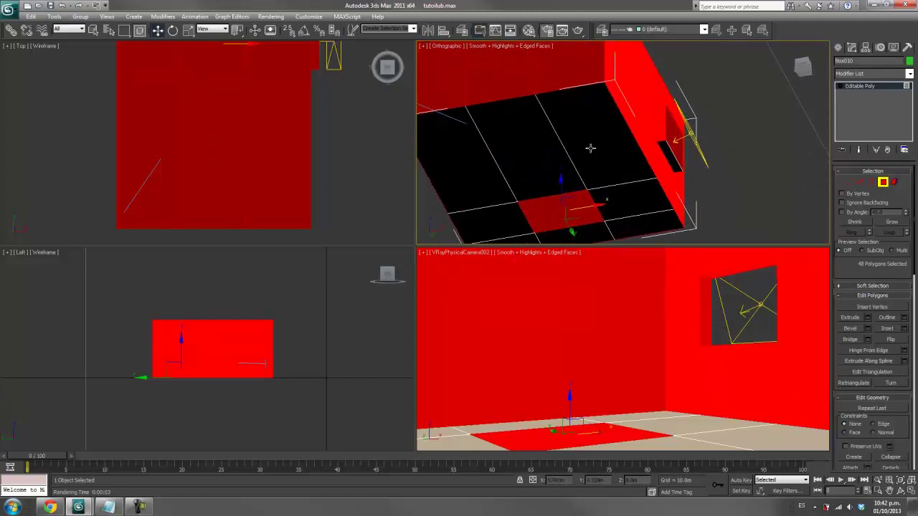
pyautogui.moveTo(590, 148); pyautogui.dragTo(639, 155, button='middle')
pyautogui.keyDown('alt'); pyautogui.click(538, 195); pyautogui.keyUp('alt')
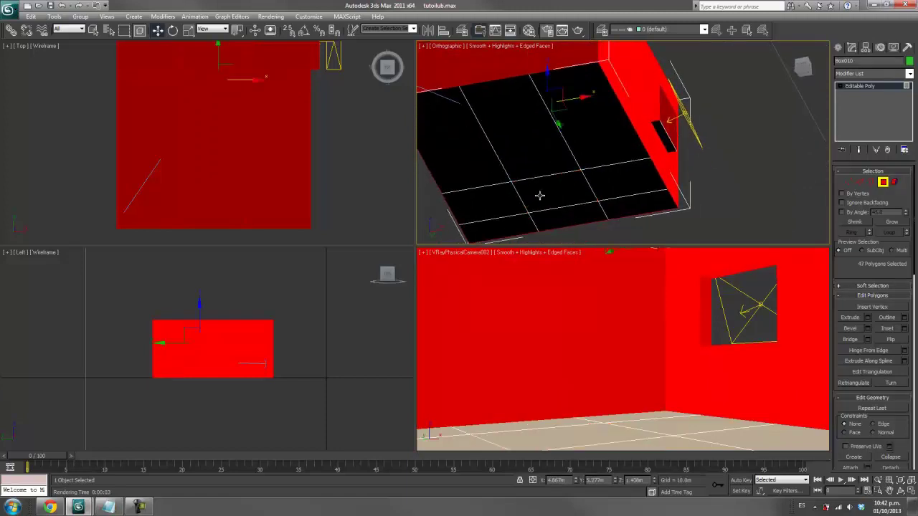
pyautogui.keyDown('ctrl'); pyautogui.click(663, 141); pyautogui.keyUp('ctrl')
pyautogui.moveTo(682, 142)
pyautogui.keyDown('alt'); pyautogui.mouseDown(button='middle')
pyautogui.moveTo(547, 185)
pyautogui.moveTo(775, 264)
pyautogui.mouseUp(button='middle'); pyautogui.keyUp('alt')
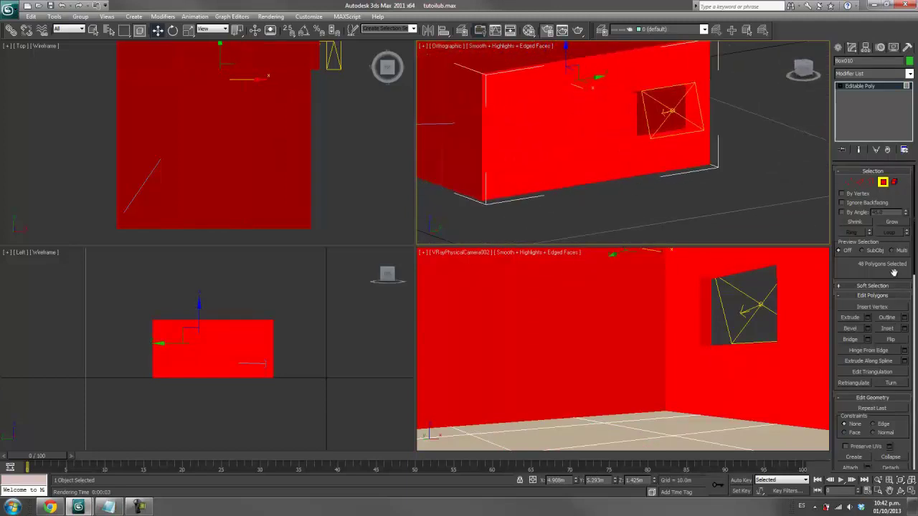
pyautogui.moveTo(869, 260); pyautogui.dragTo(872, 137)
pyautogui.click(890, 347)
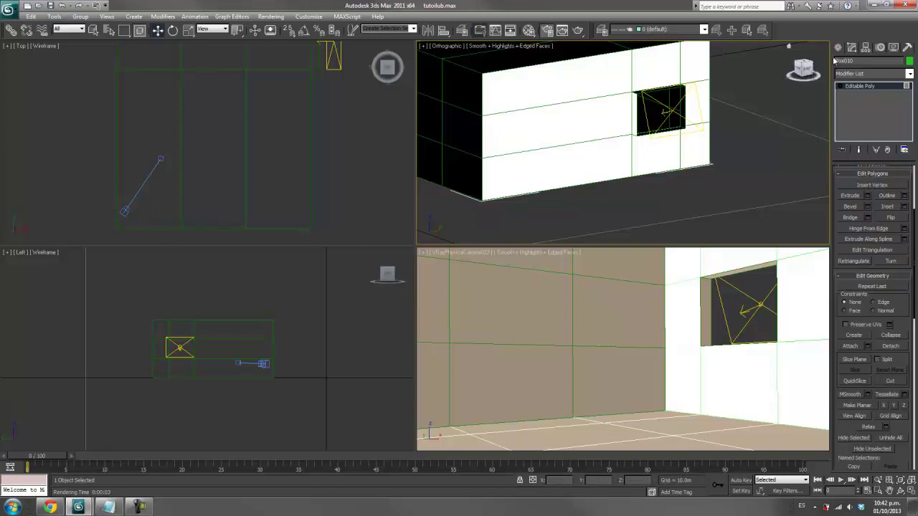
# - Raise the floor box slightly on Z, leaving the window wall in place
pyautogui.click(536, 112)
pyautogui.moveTo(535, 123); pyautogui.dragTo(535, 104)
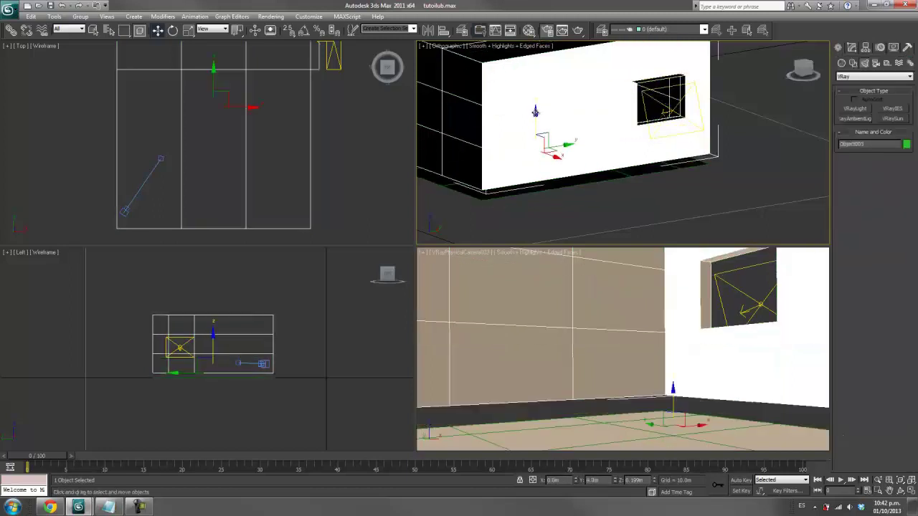
pyautogui.hotkey('ctrl', 'z')
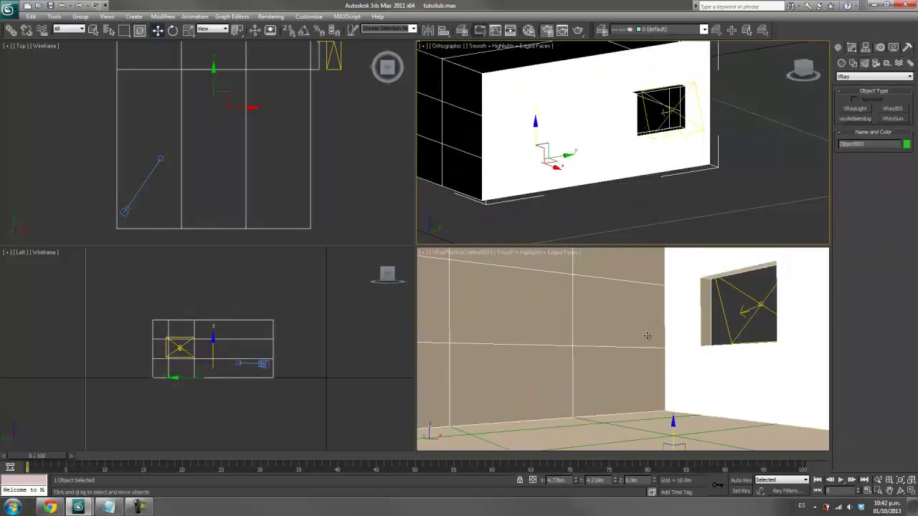
pyautogui.click(642, 433)
pyautogui.moveTo(668, 430); pyautogui.dragTo(668, 357)
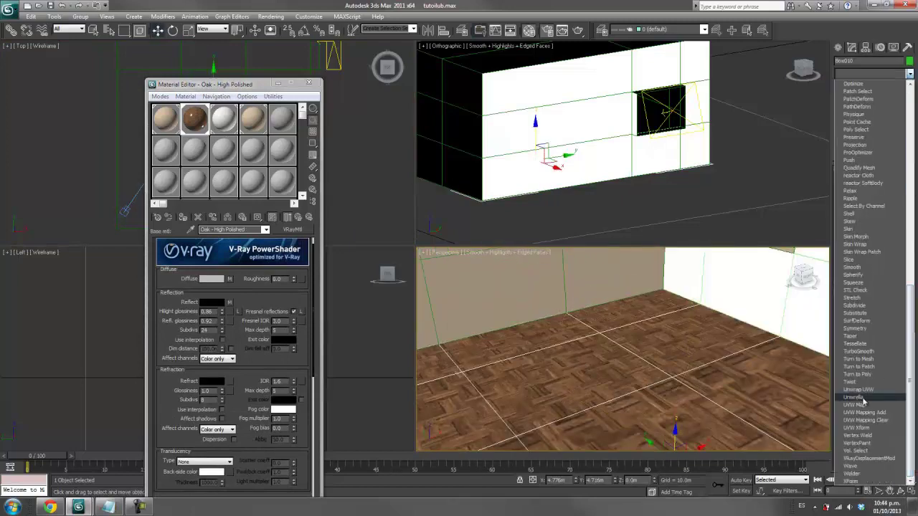
# - Add a UVW Mapping modifier to the floor and render the V-Ray physical camera view
pyautogui.click(855, 404)
pyautogui.press('c')
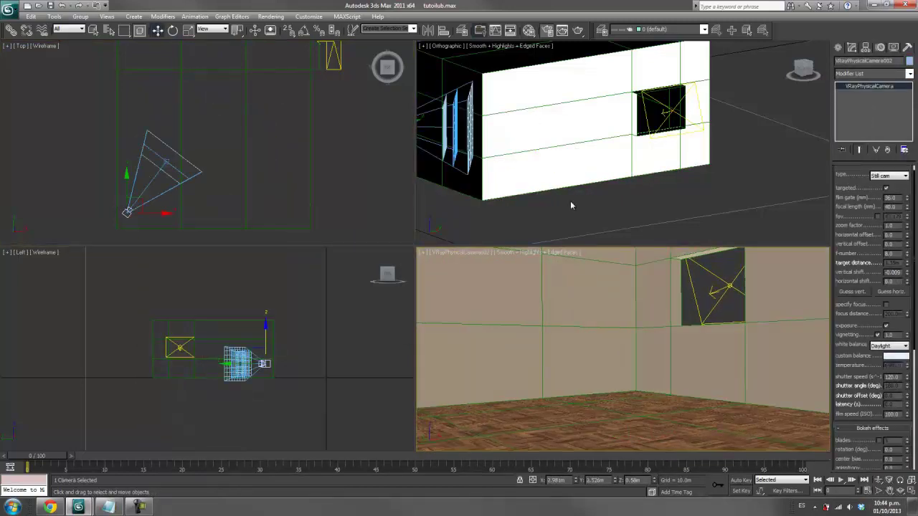
pyautogui.hotkey('shift', 'q')
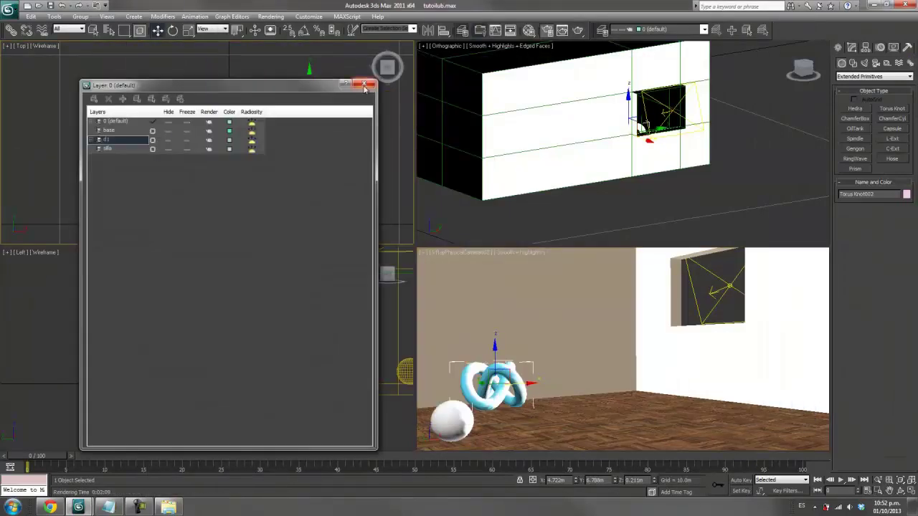
# - Bring the V-Ray frame buffer with the final room render to the front
pyautogui.click(179, 471)
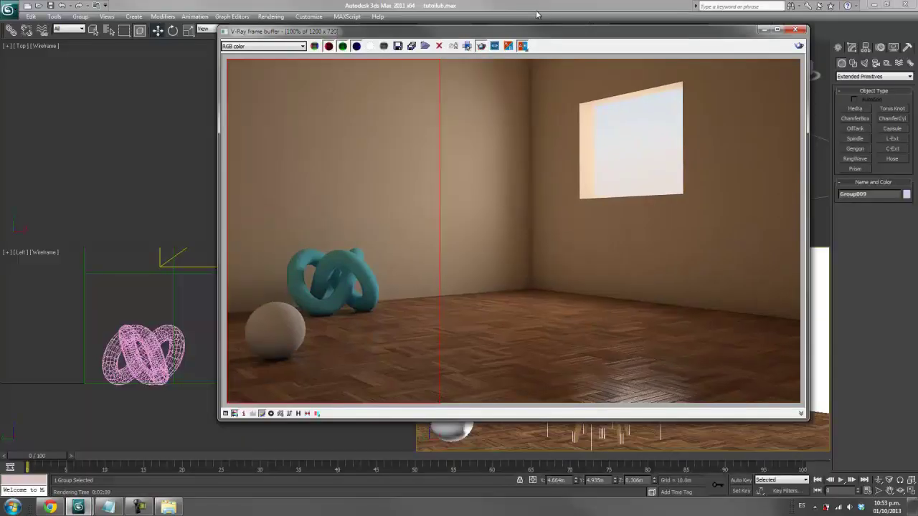